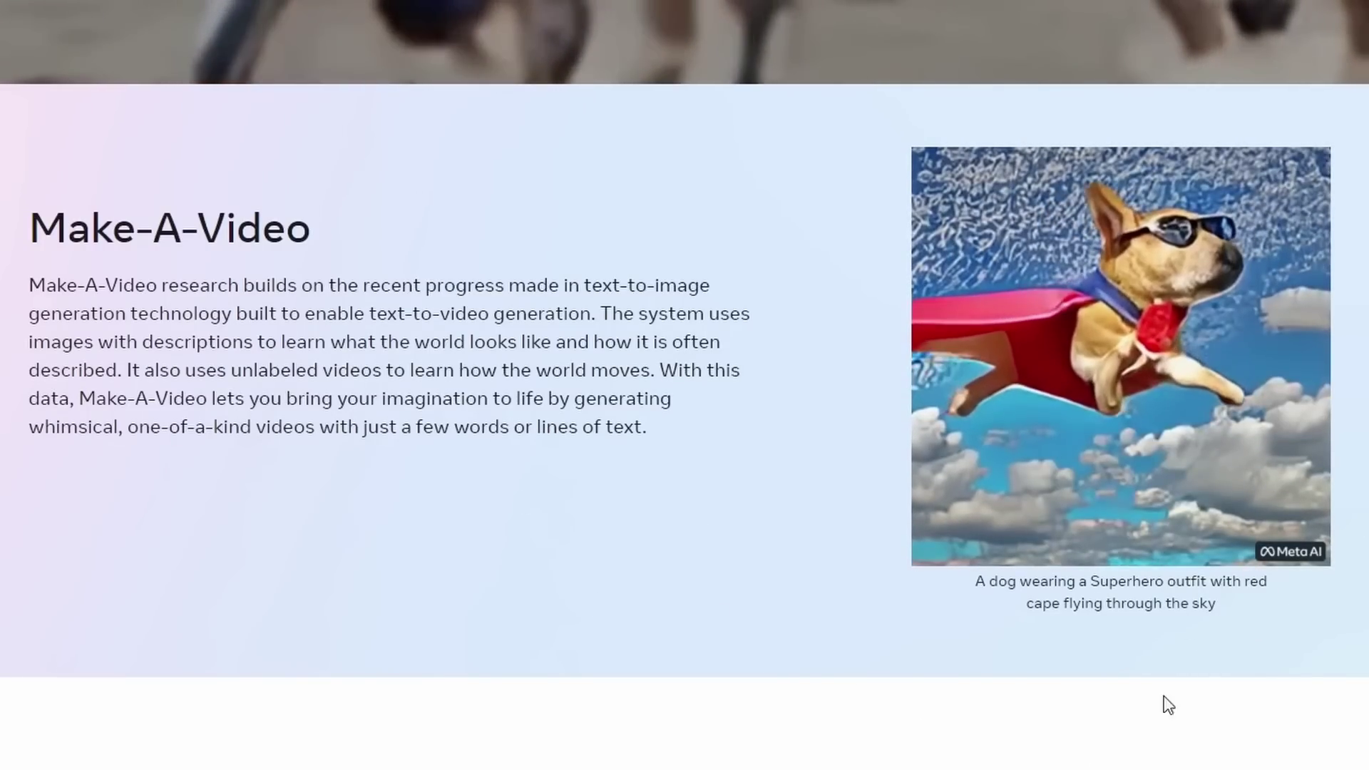
View the Surreal examples: robot dancing in Times Square, cat watching TV, and fluffy baby sloth.
left_click_drag(1238, 619, 939, 608)
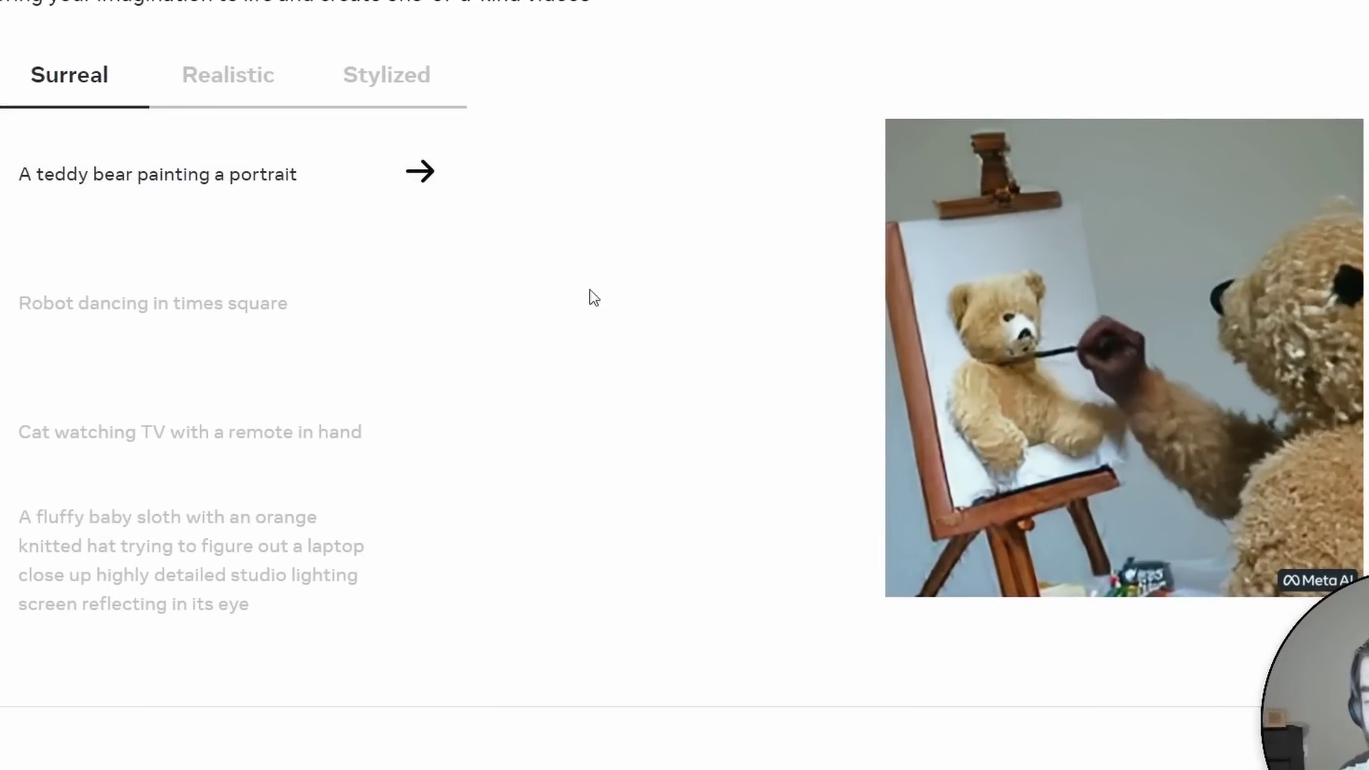
left_click(110, 345)
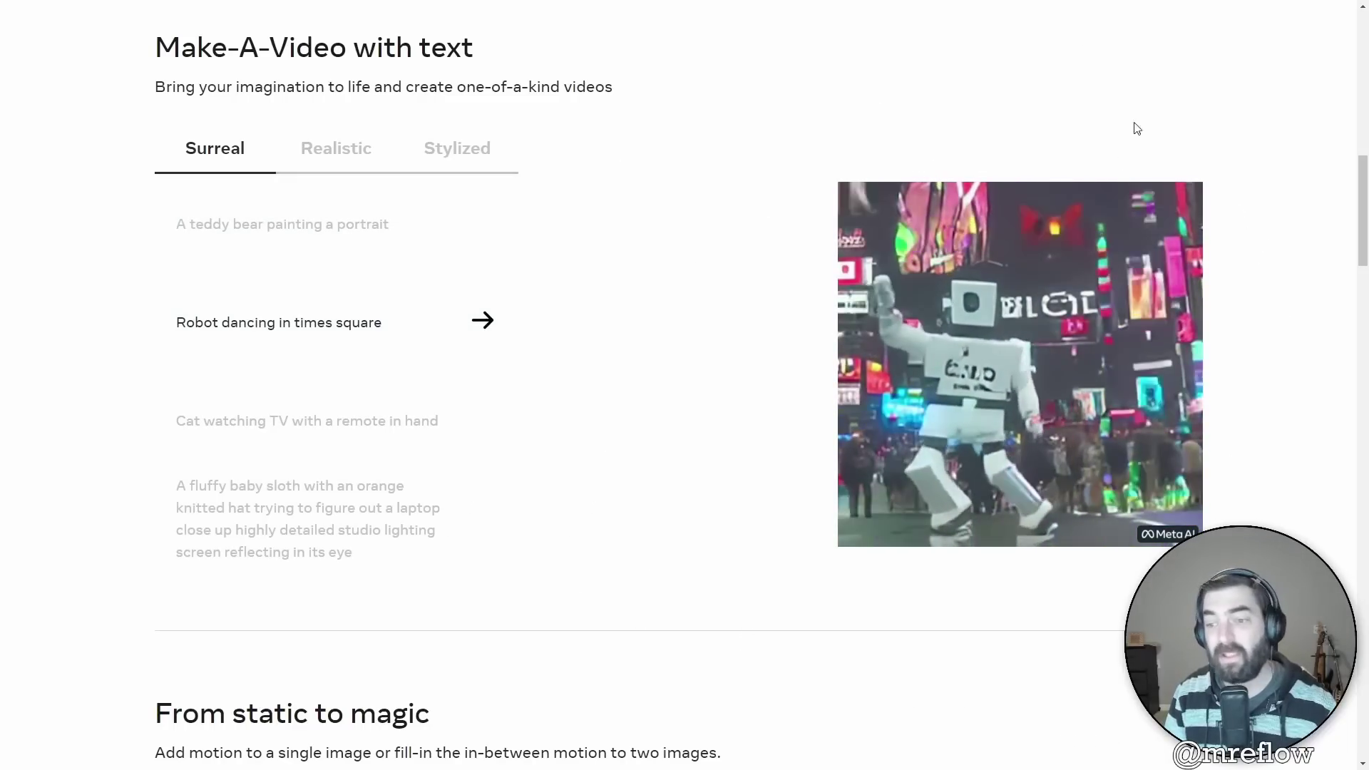
left_click(229, 437)
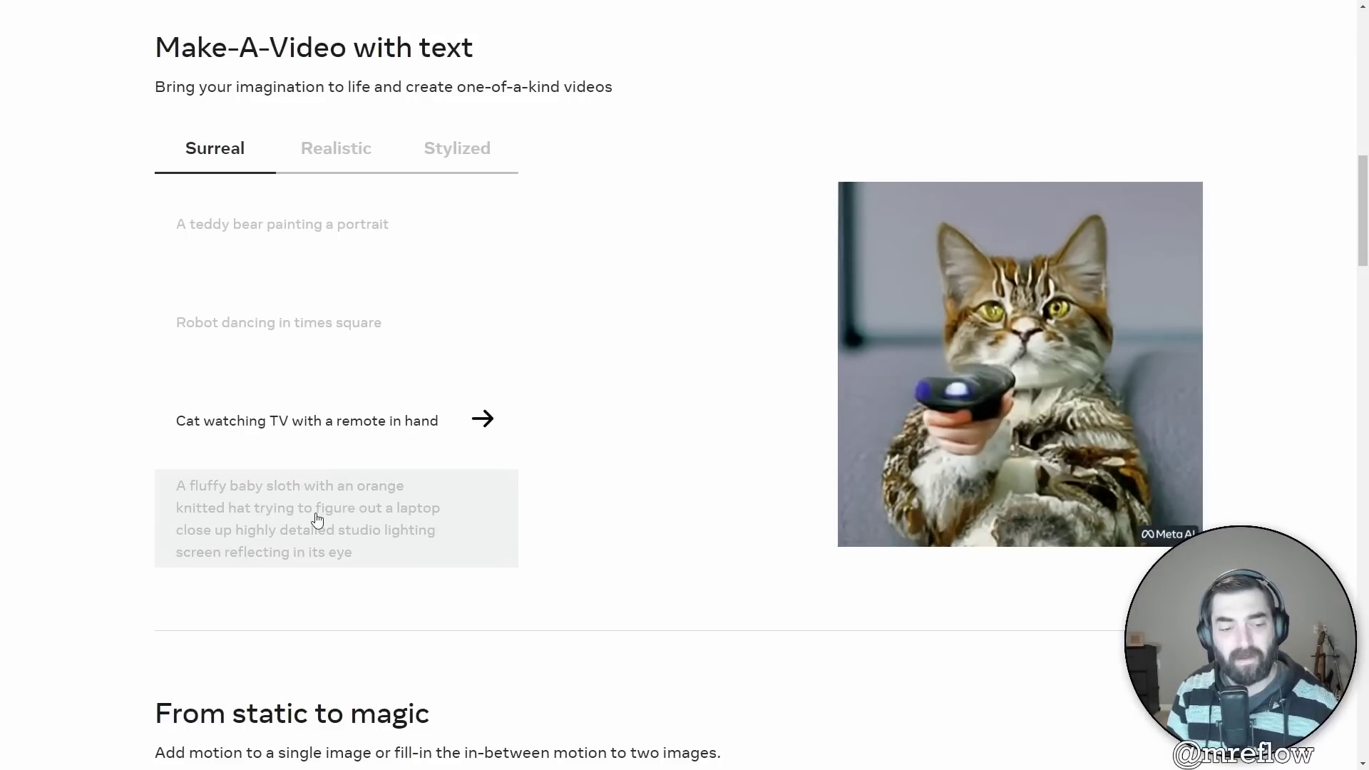
left_click(291, 541)
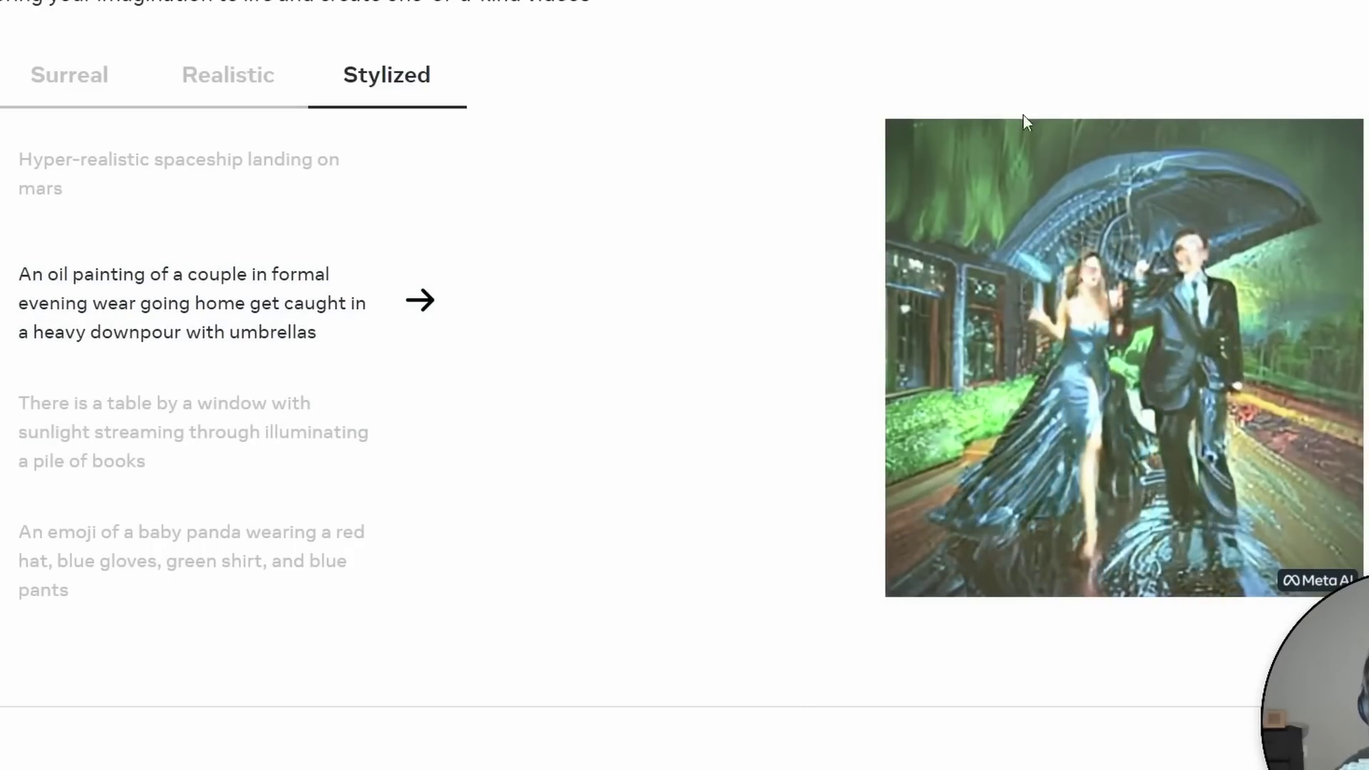
Show the Stylized 'table by a window' example.
left_click(28, 460)
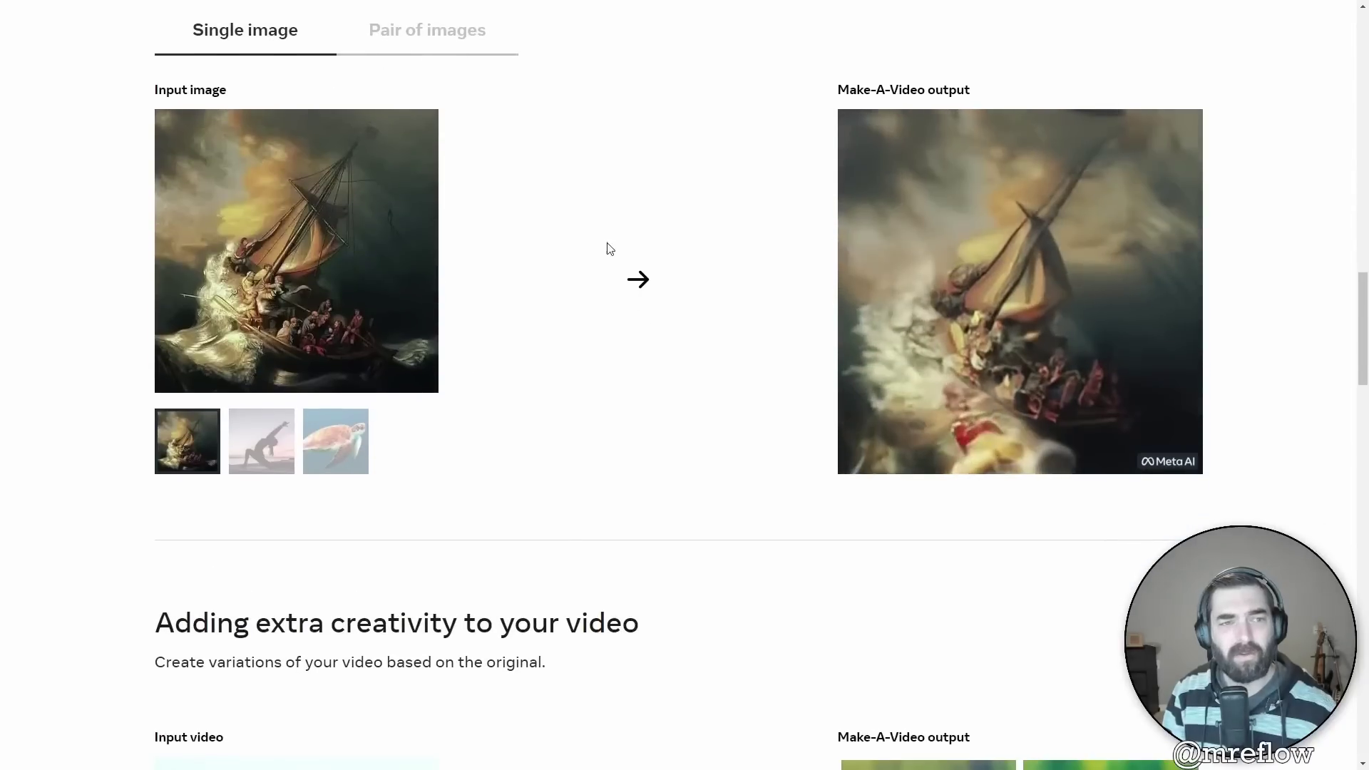
Scroll from the Pair of images examples down to the 'Adding extra creativity' section.
scroll(609, 248, "up", 2)
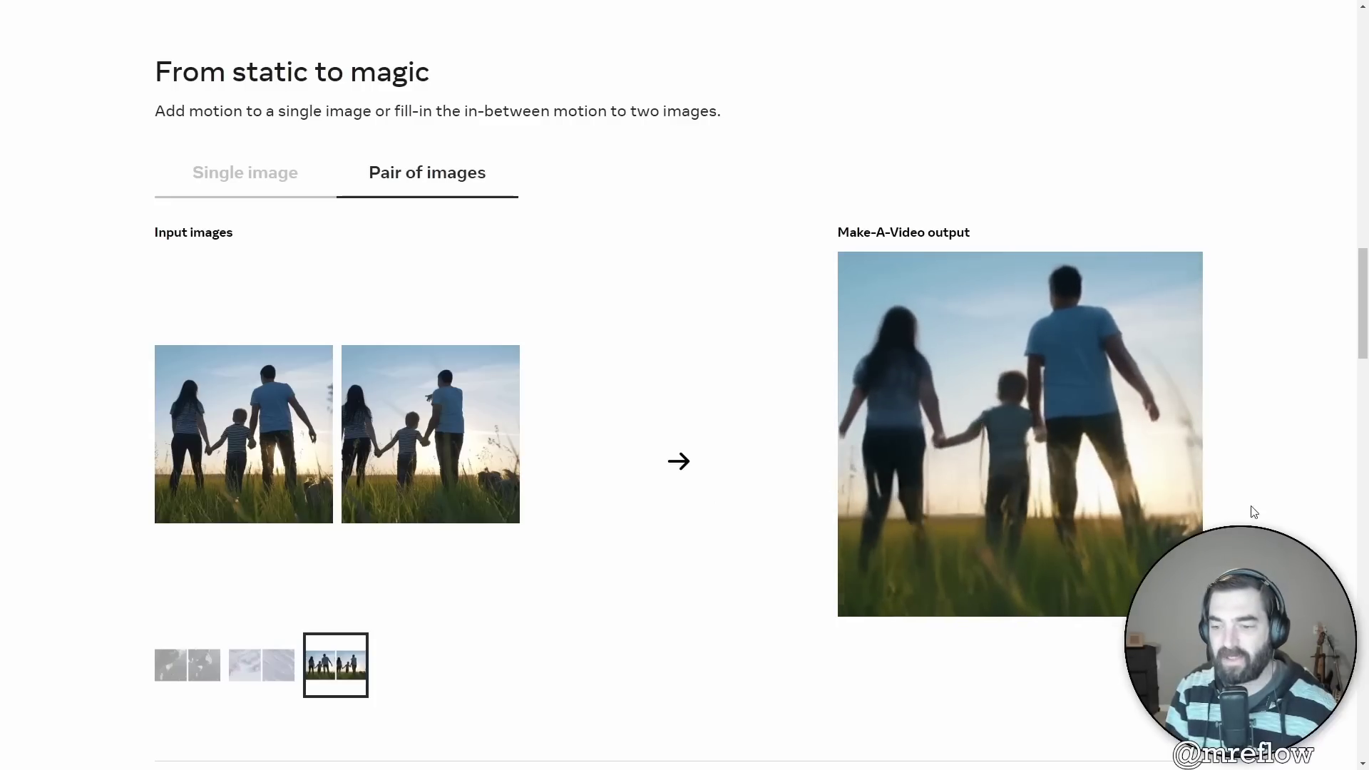
scroll(294, 226, "down", 10)
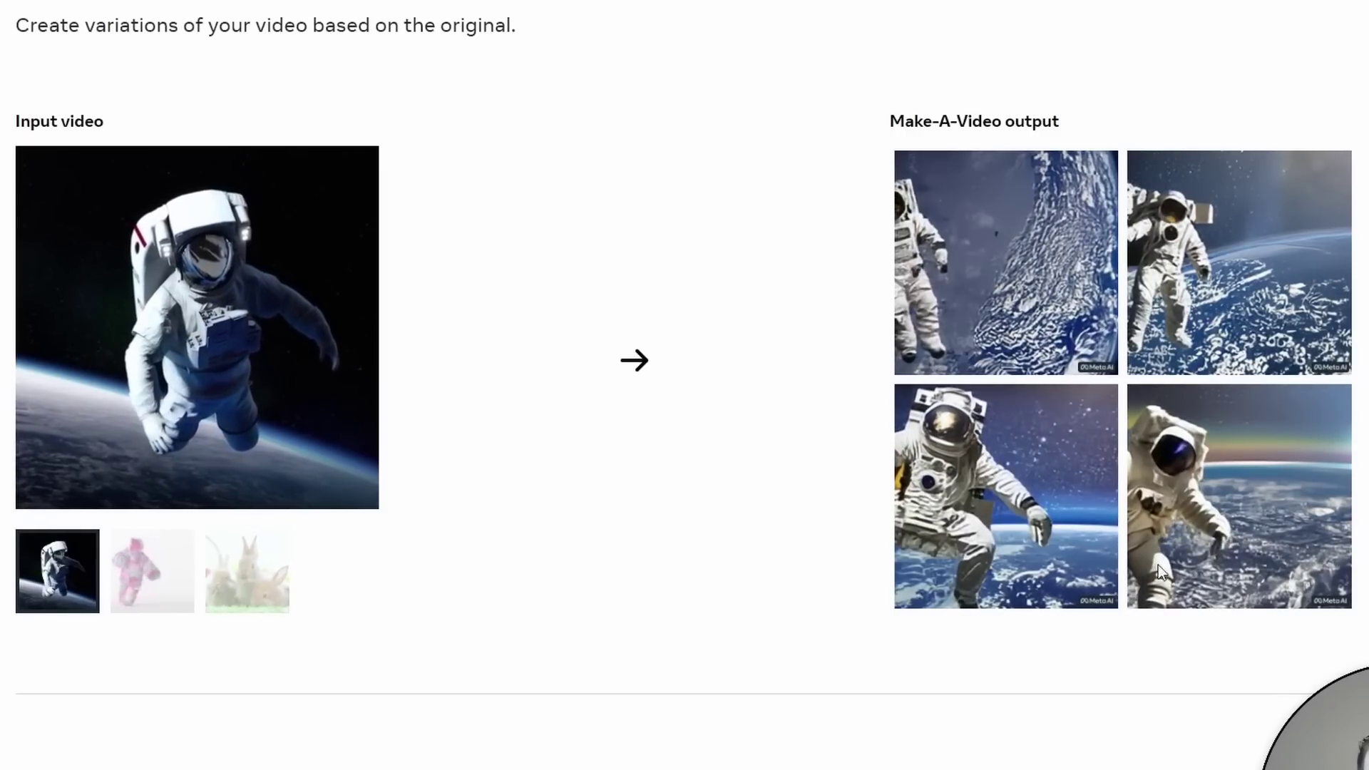
Switch the variations example to the furry creature, then to the bunnies, and scroll on down.
left_click(146, 581)
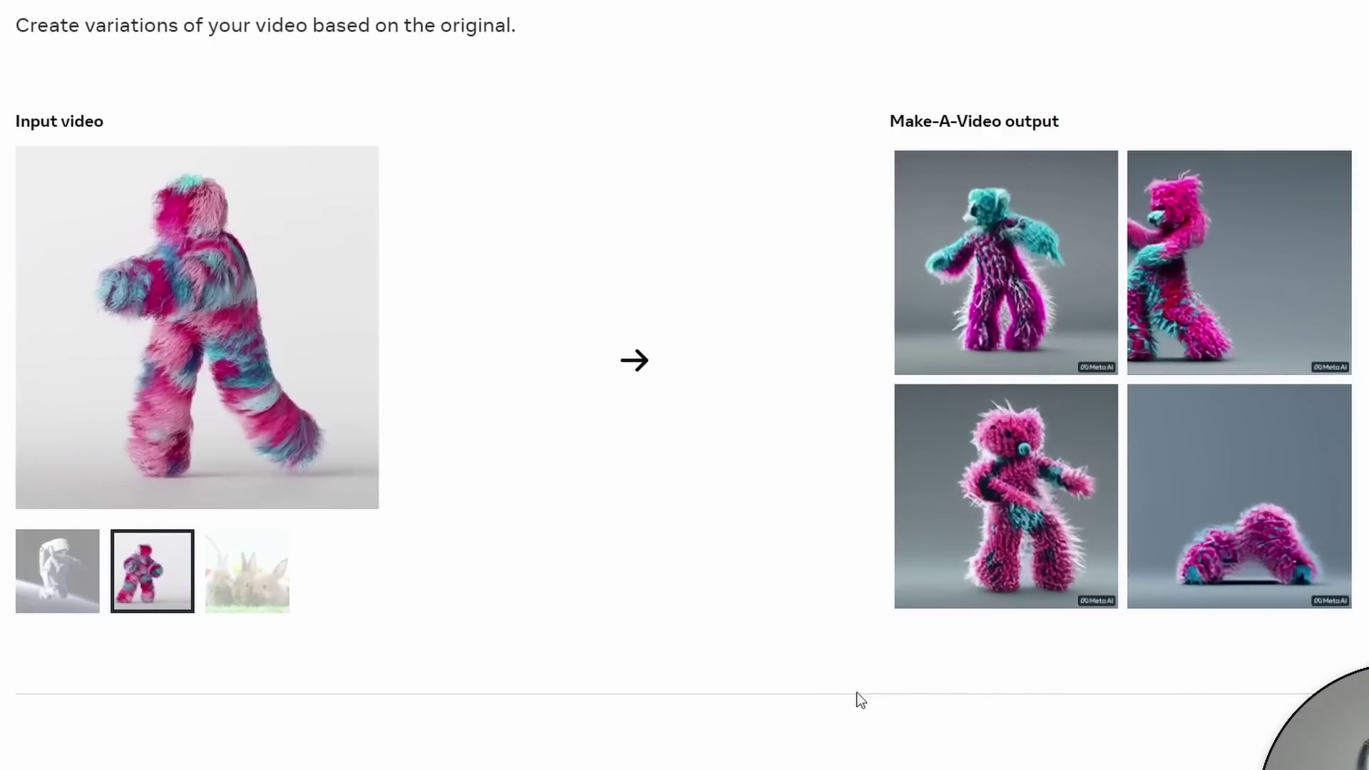
left_click(284, 561)
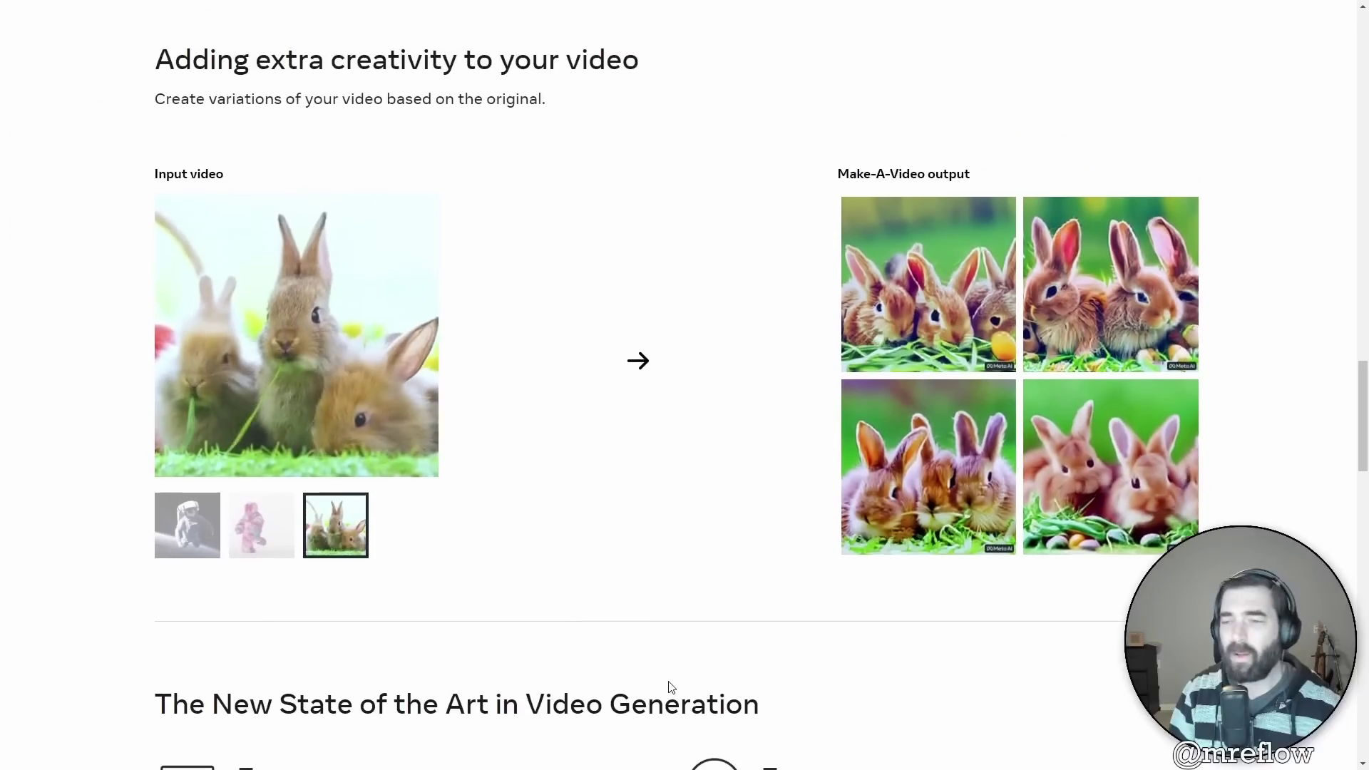
scroll(675, 768, "down", 1)
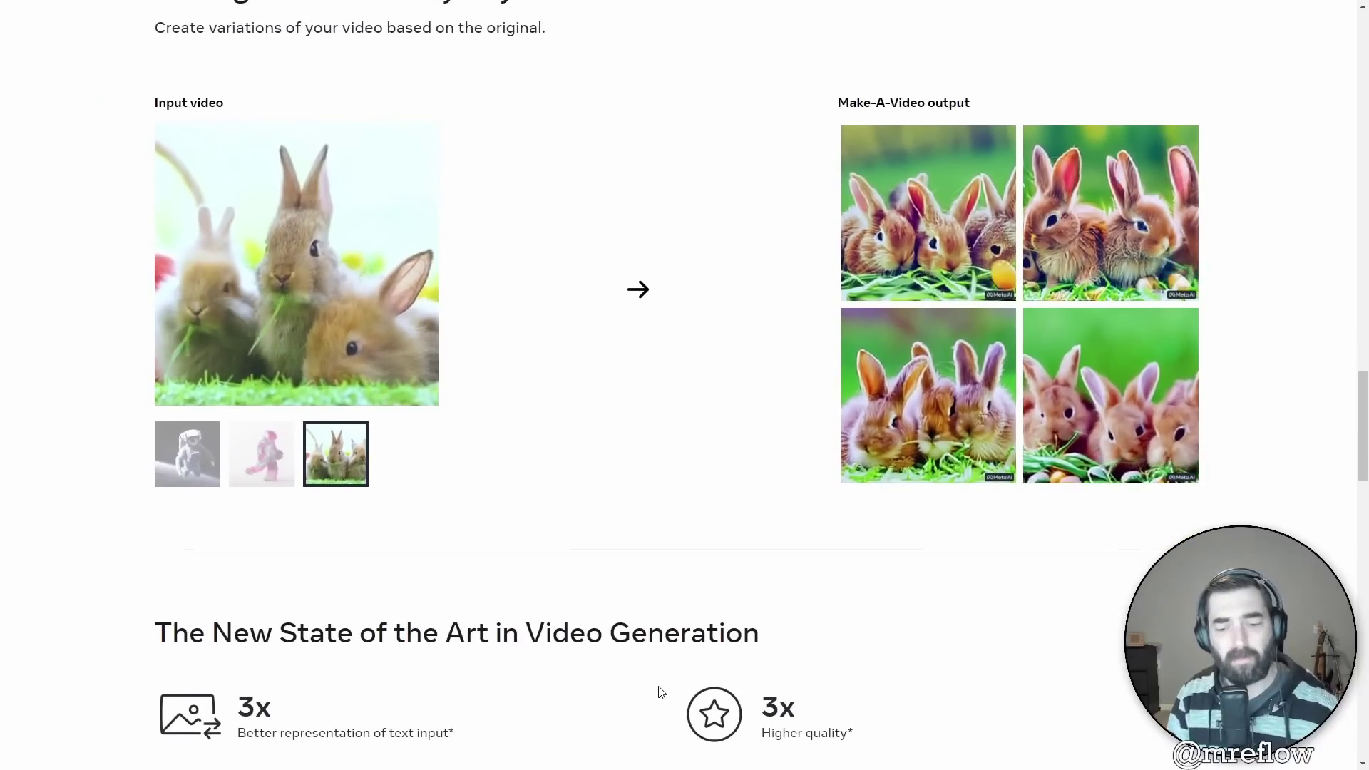
scroll(681, 688, "down", 8)
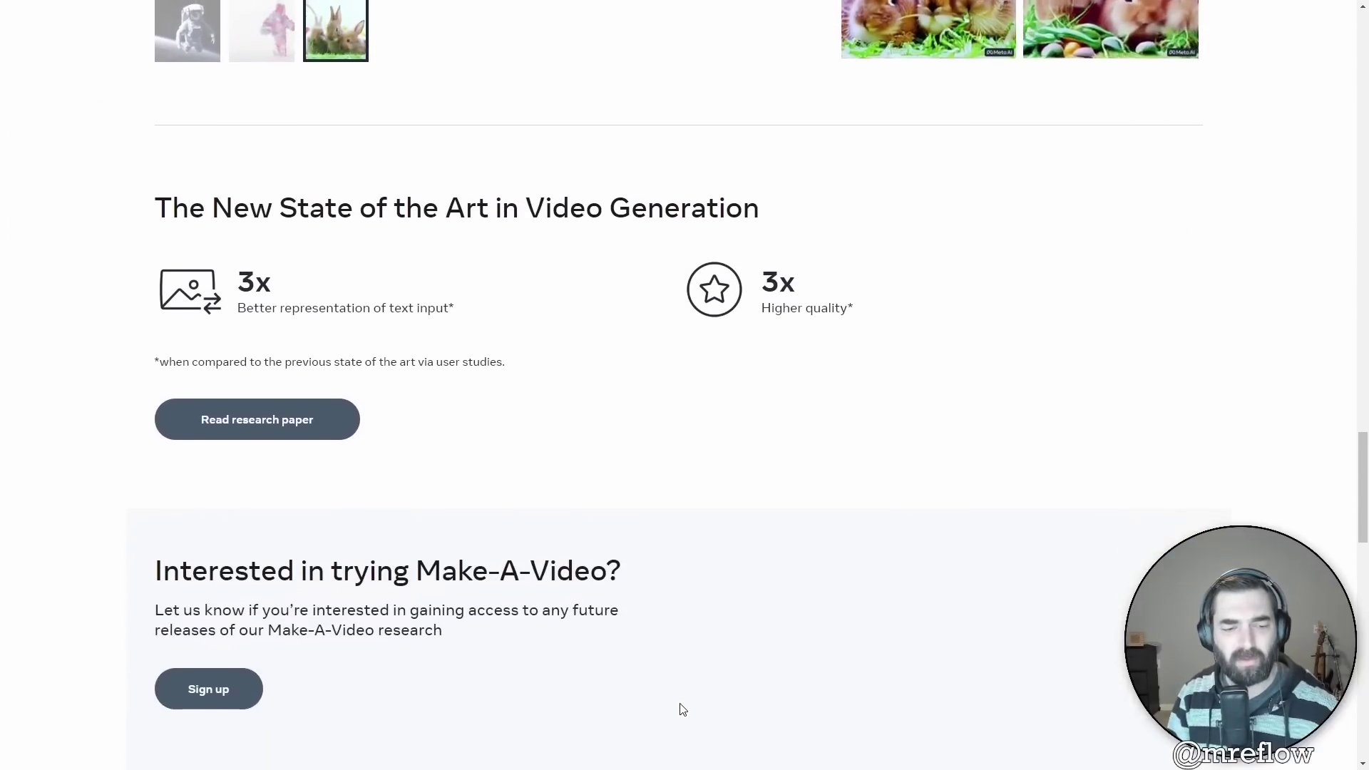
scroll(355, 524, "down", 8)
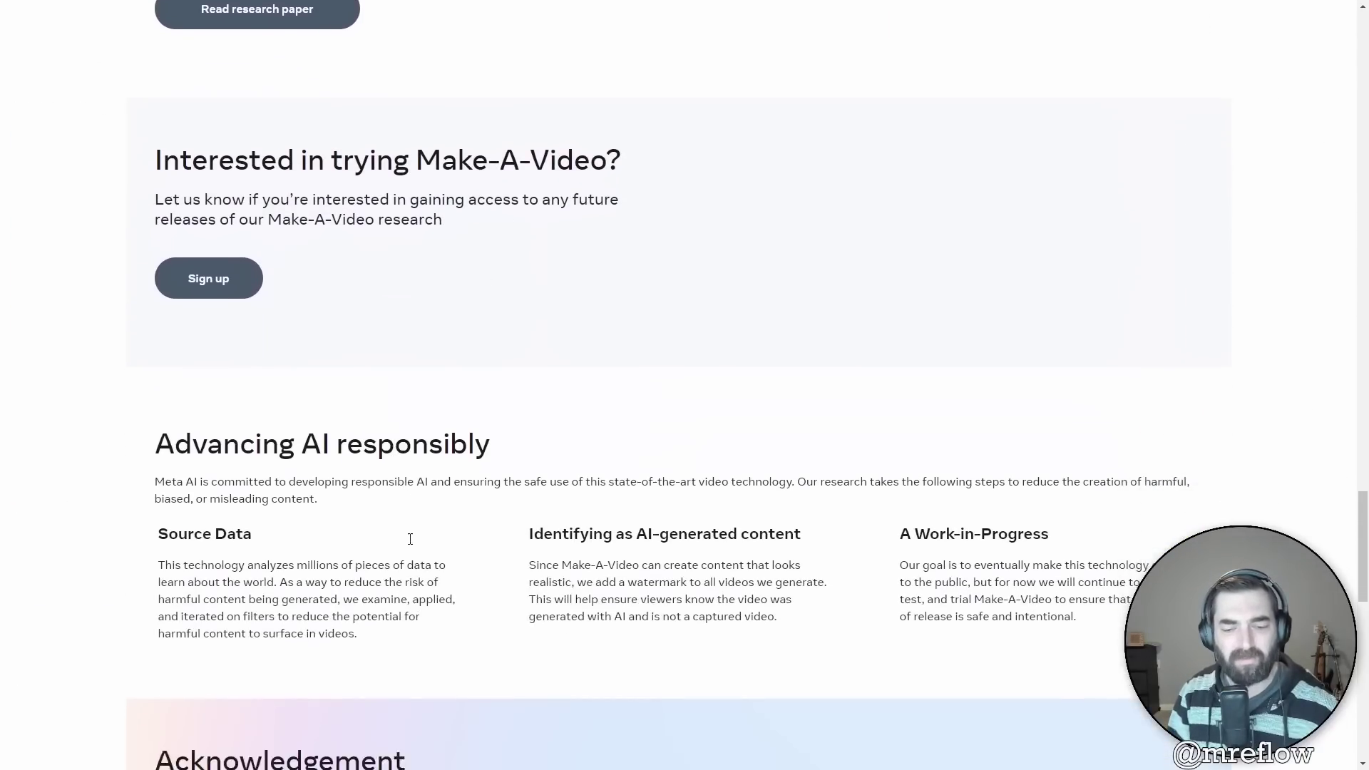
scroll(576, 465, "up", 17)
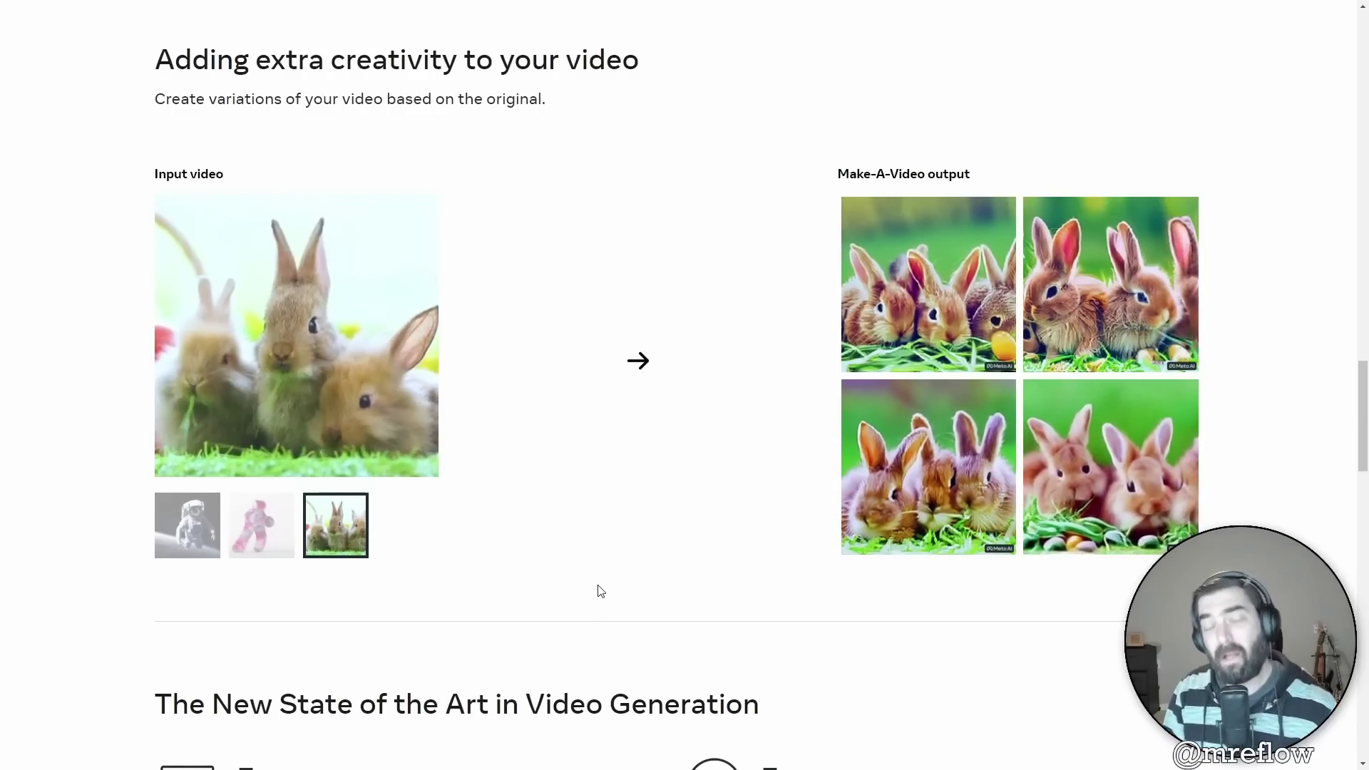
scroll(608, 589, "down", 1)
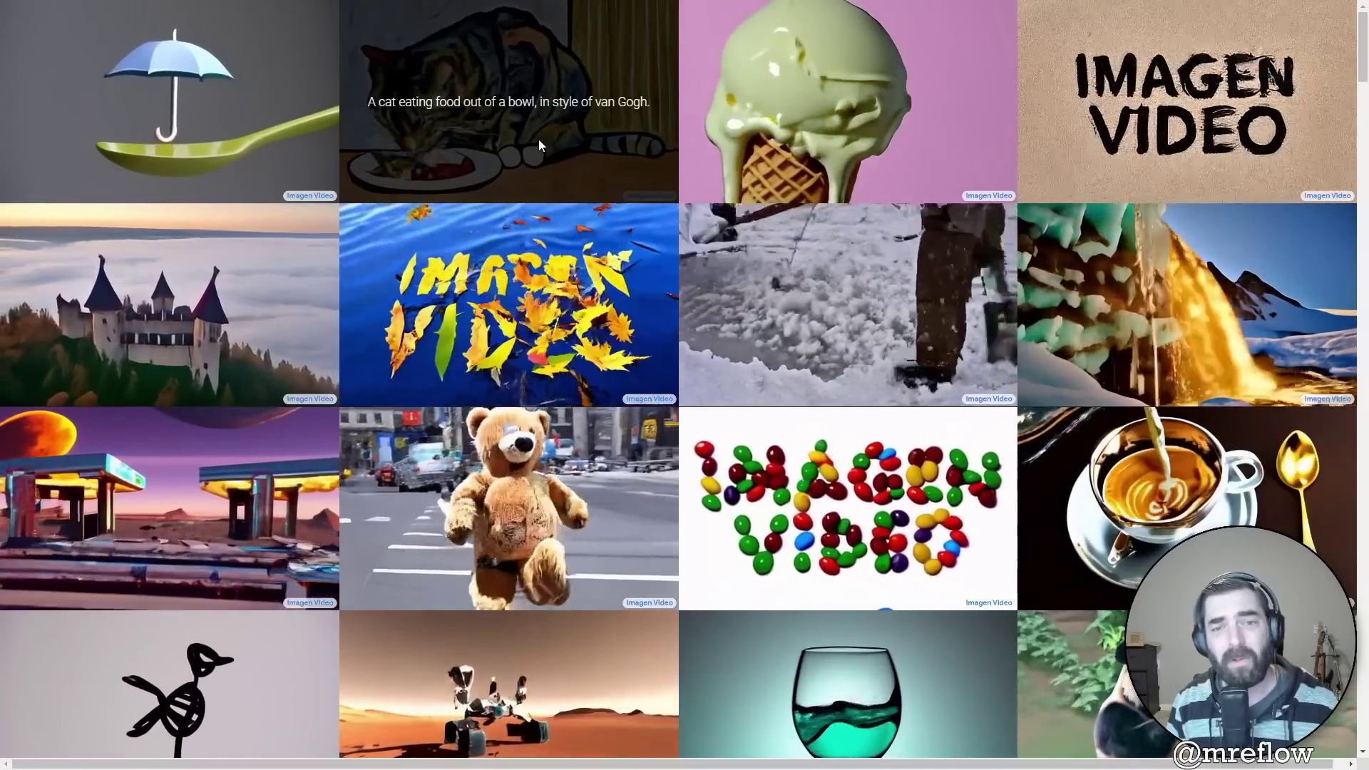
Read the prompts of several Imagen Video sample clips, ending on the pixel-art alien marketplace.
mouse_move(598, 393)
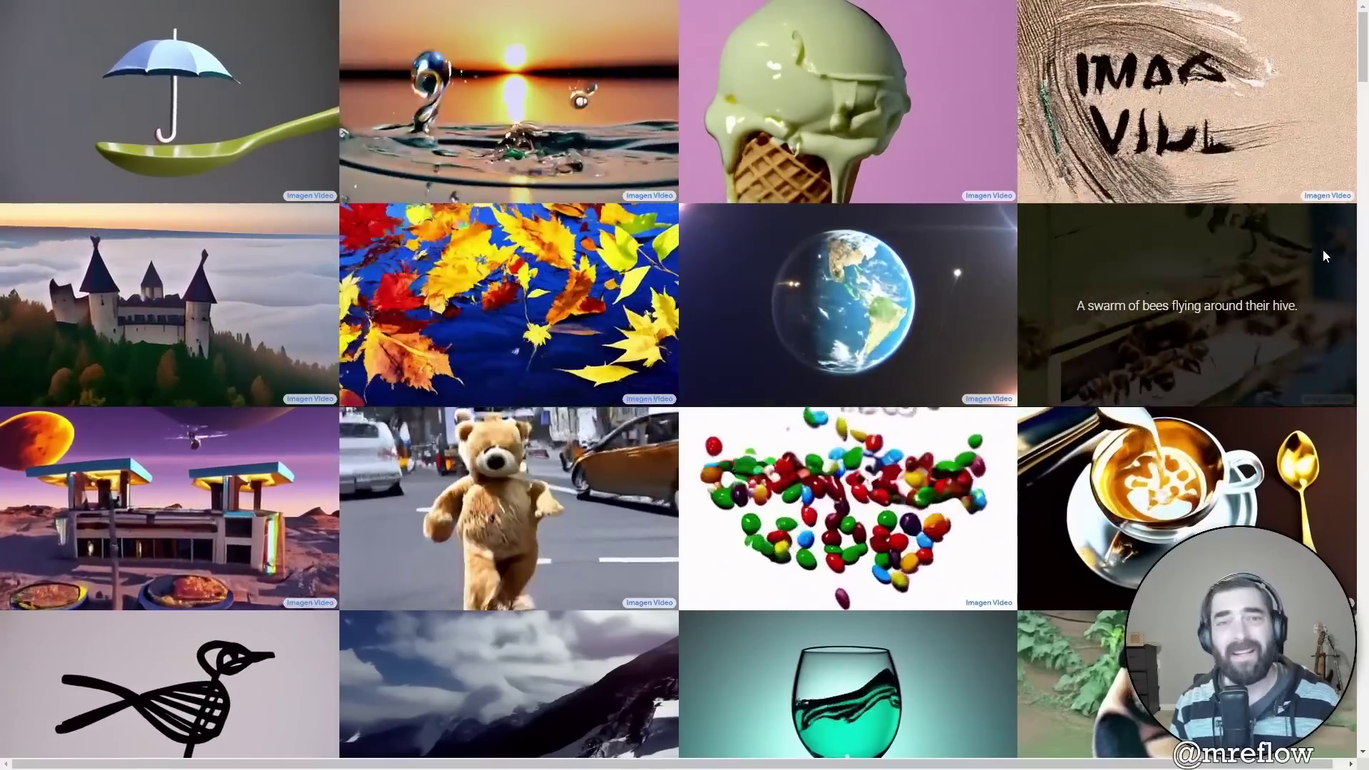
mouse_move(190, 353)
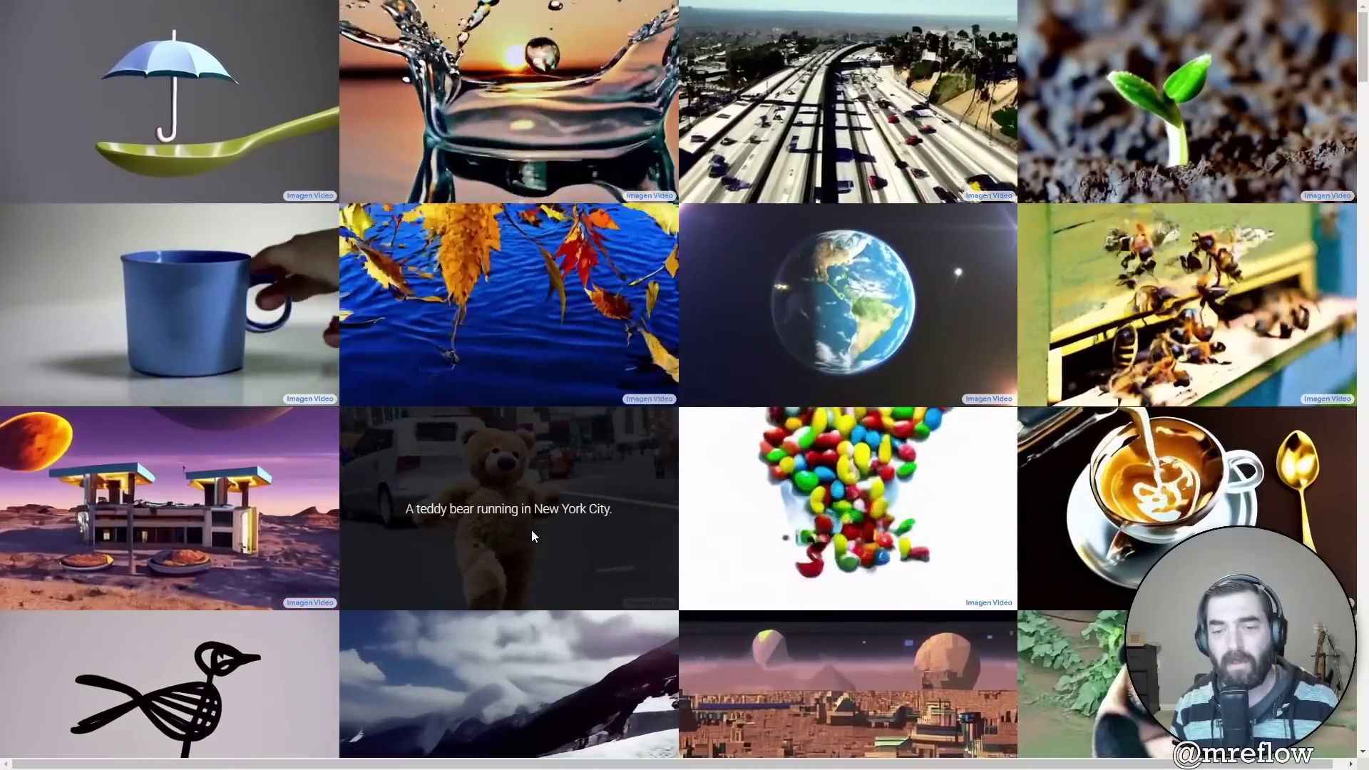
mouse_move(847, 476)
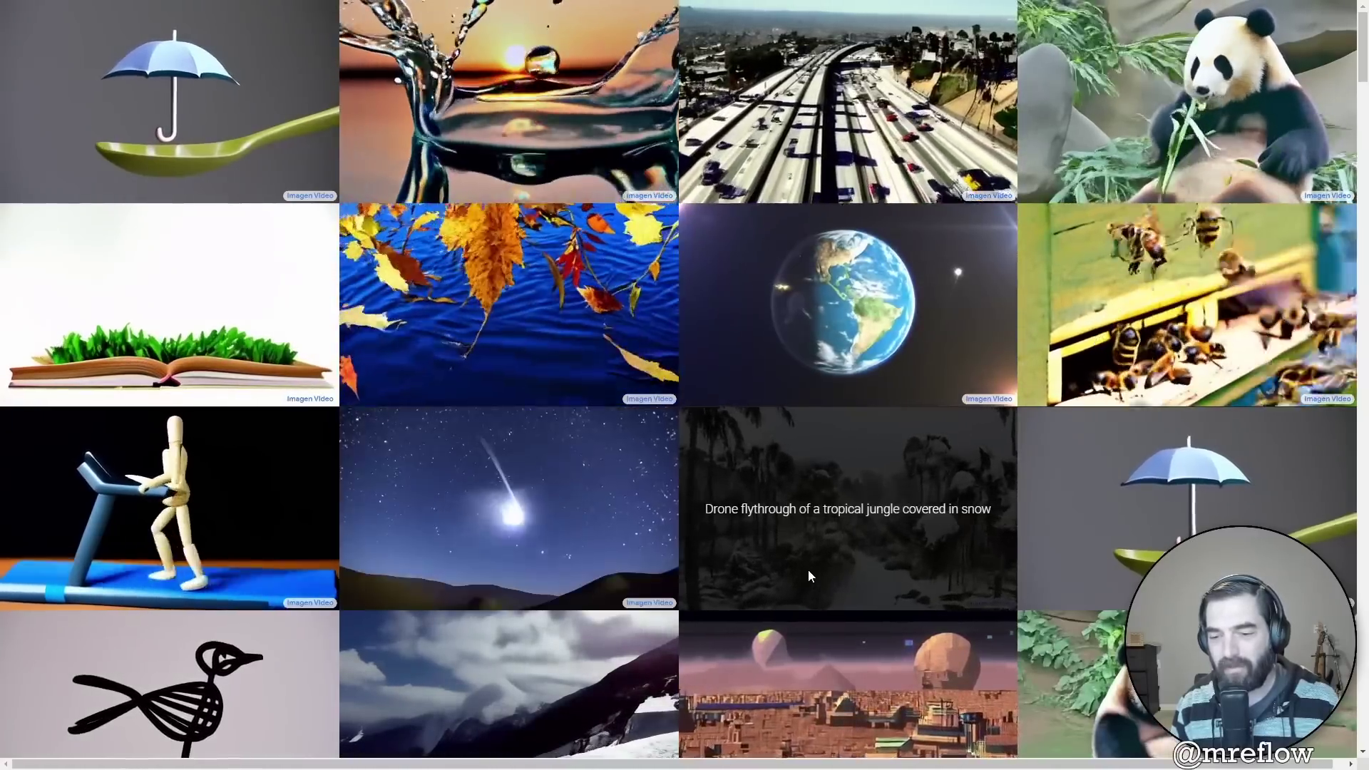
mouse_move(842, 694)
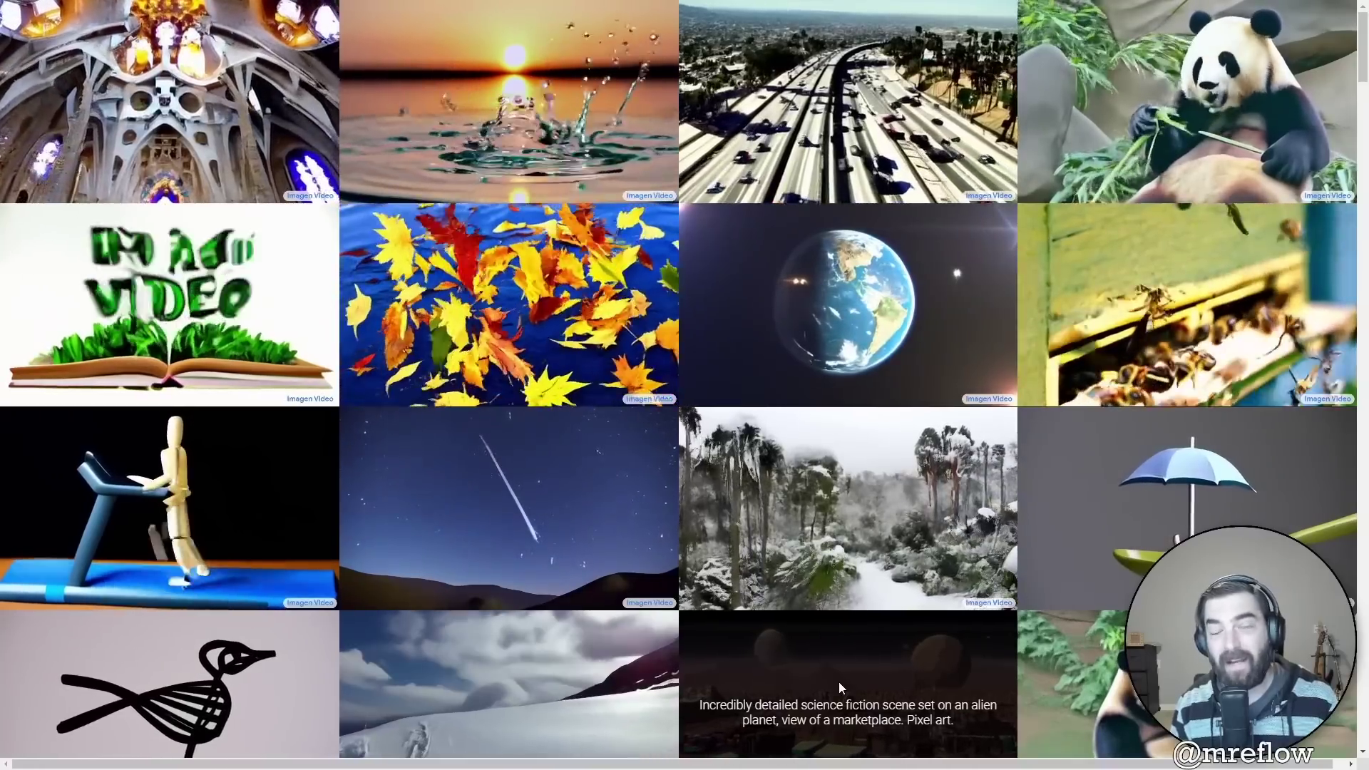
Scroll down Imagen Video past the Abstract to the high-definition 1280×768 24fps sample.
scroll(614, 566, "down", 10)
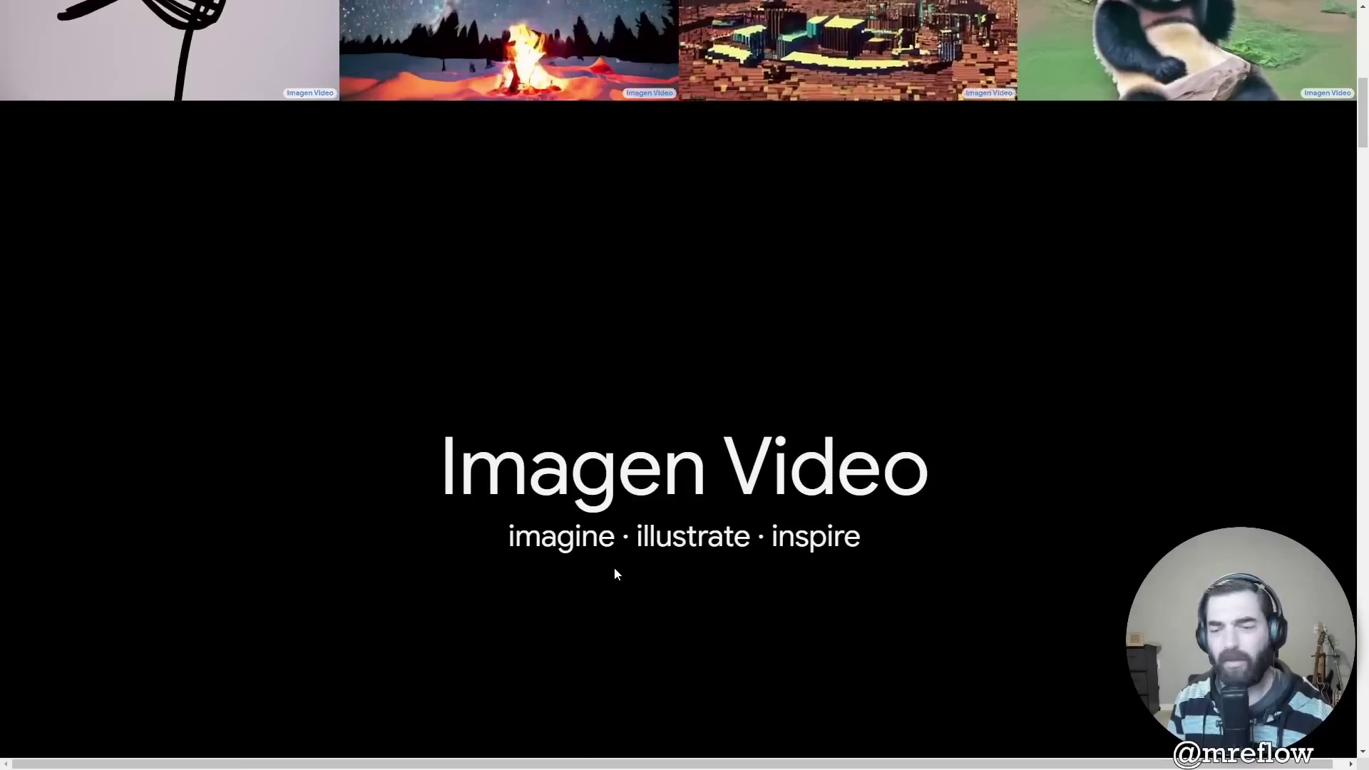
scroll(615, 565, "down", 8)
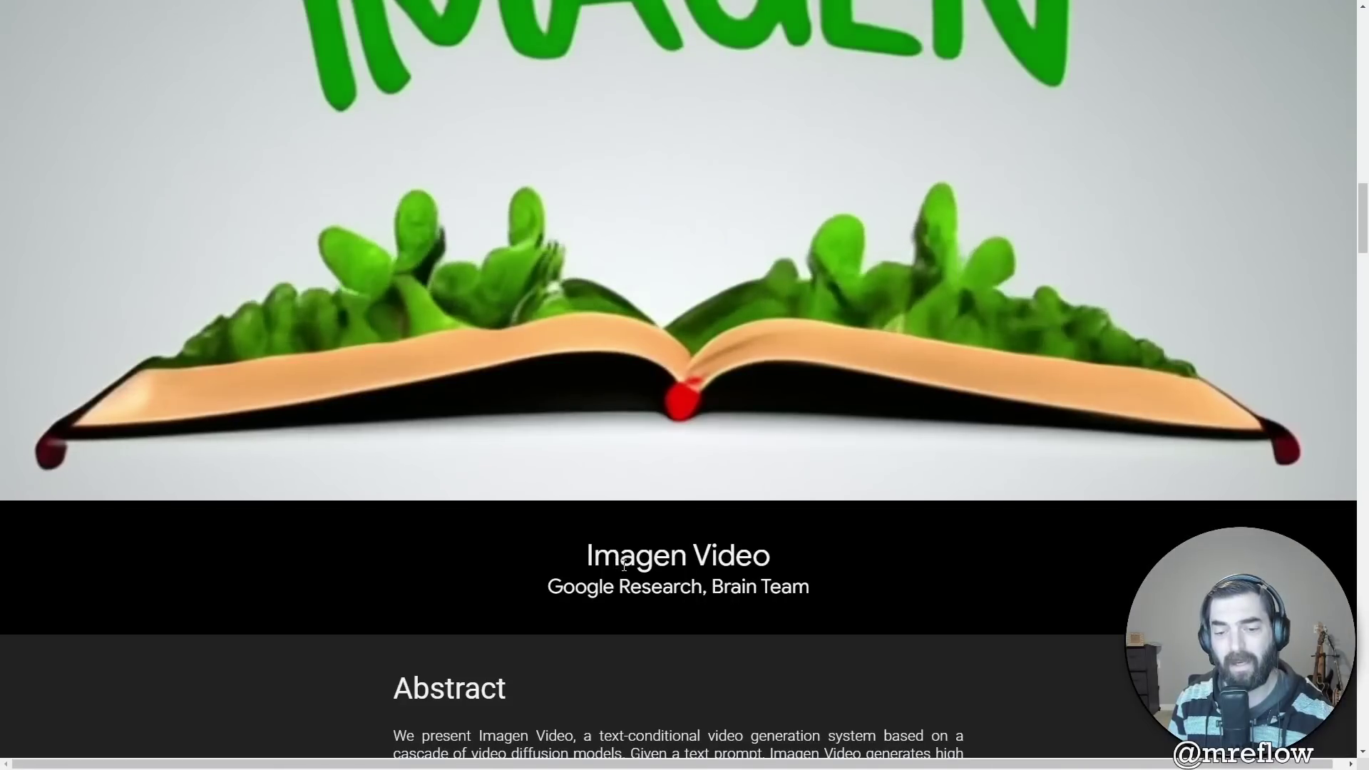
scroll(626, 565, "down", 15)
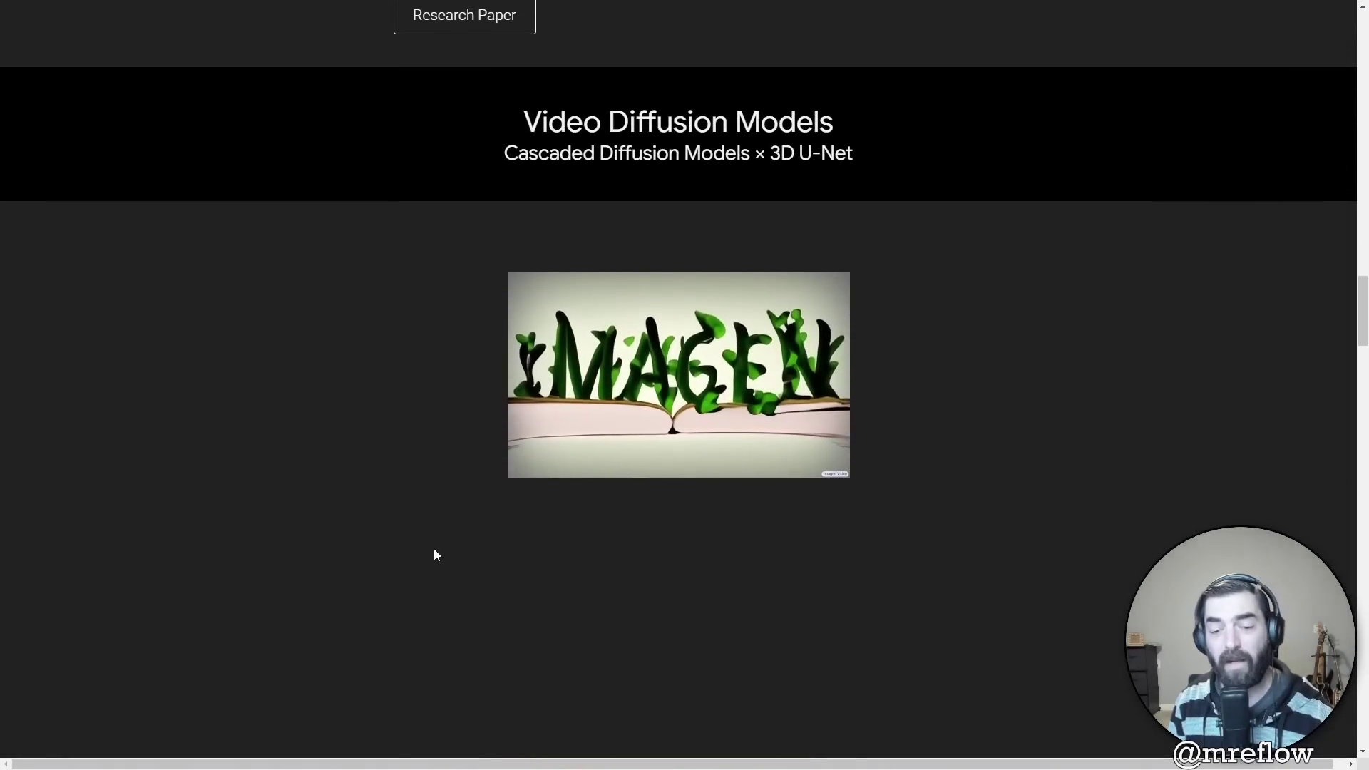
scroll(202, 519, "up", 1)
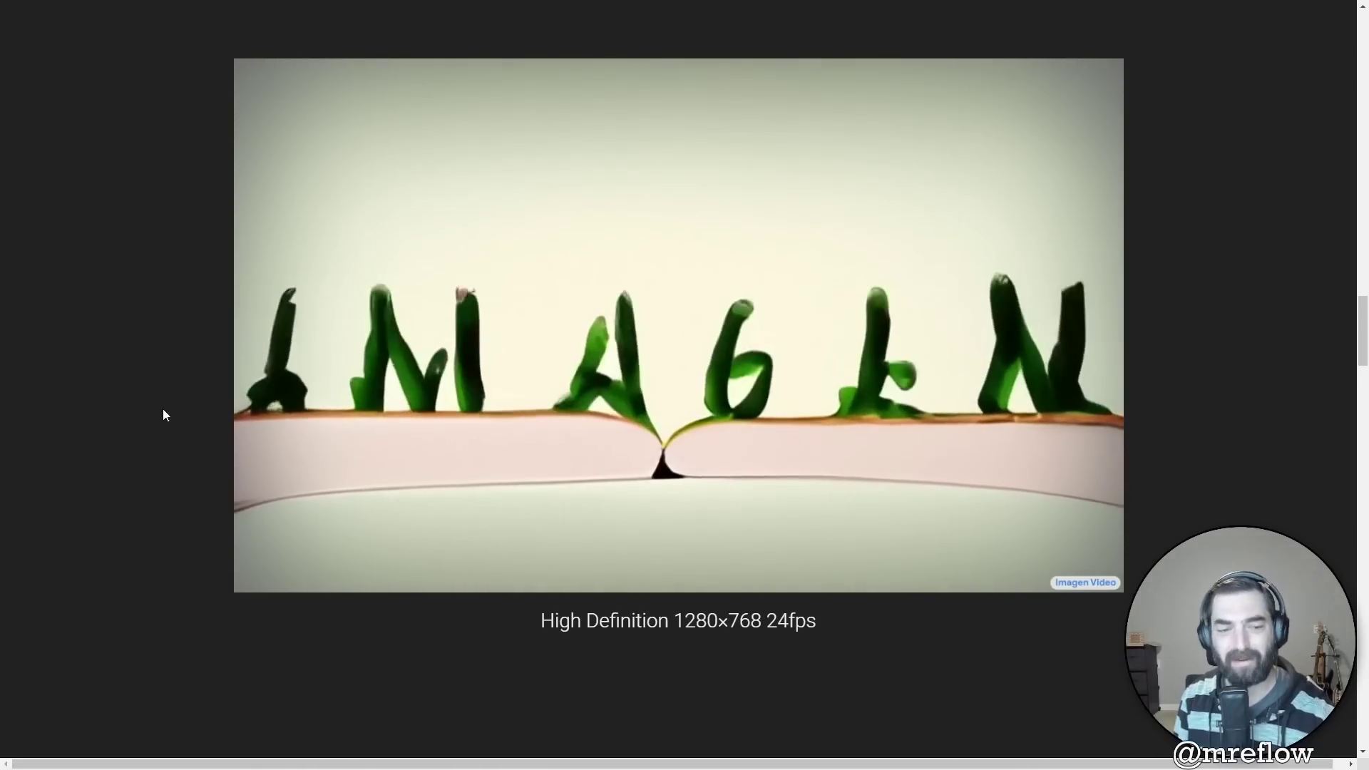
scroll(123, 444, "down", 10)
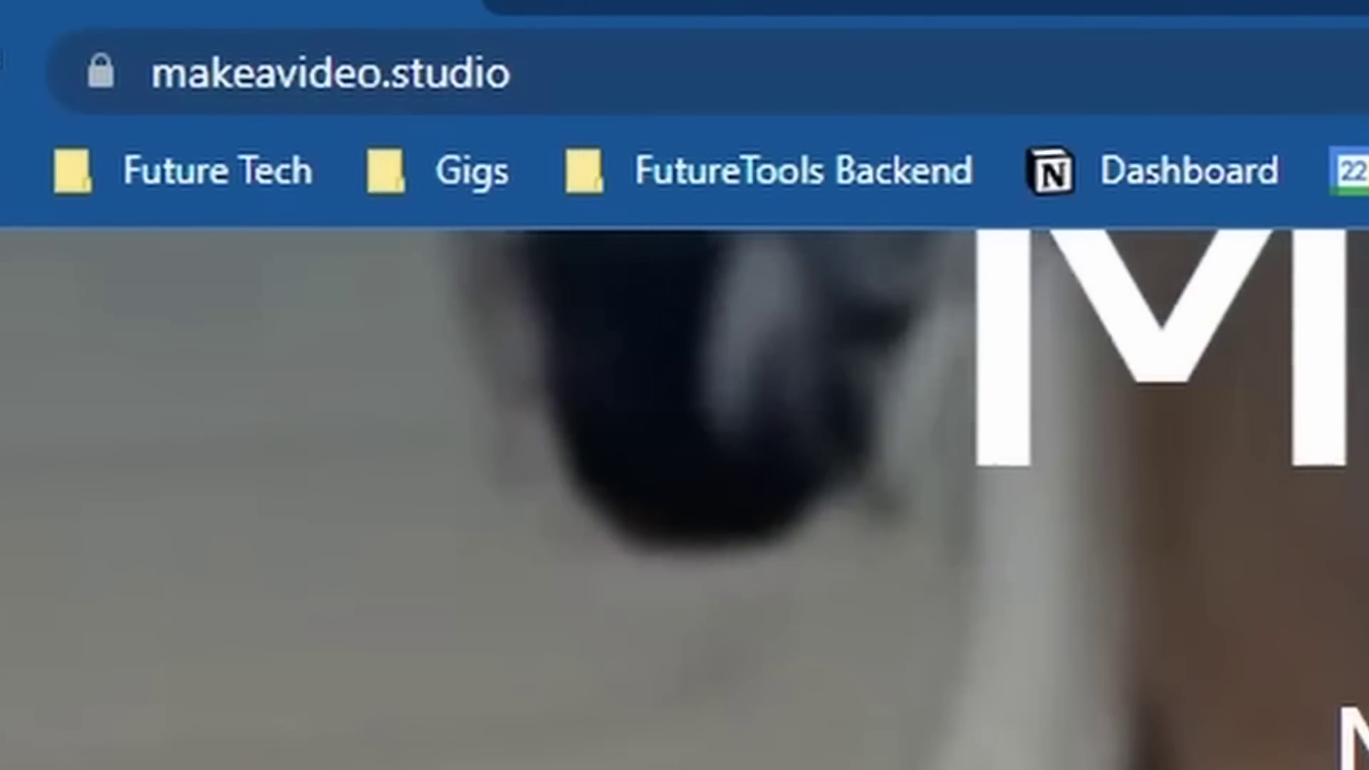
Return to the Imagen Video tab and review it down to Authors and back to the Abstract.
key("ctrl+Tab")
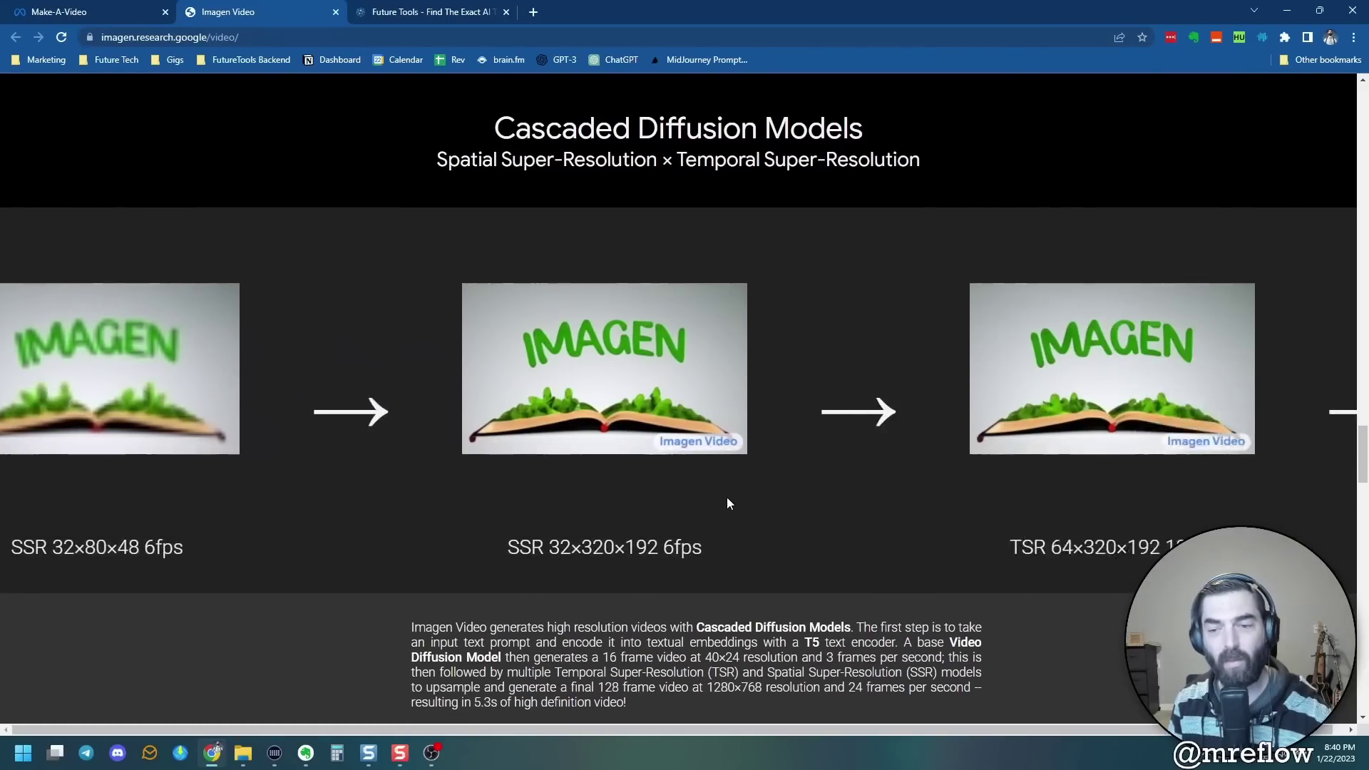
scroll(728, 498, "down", 1)
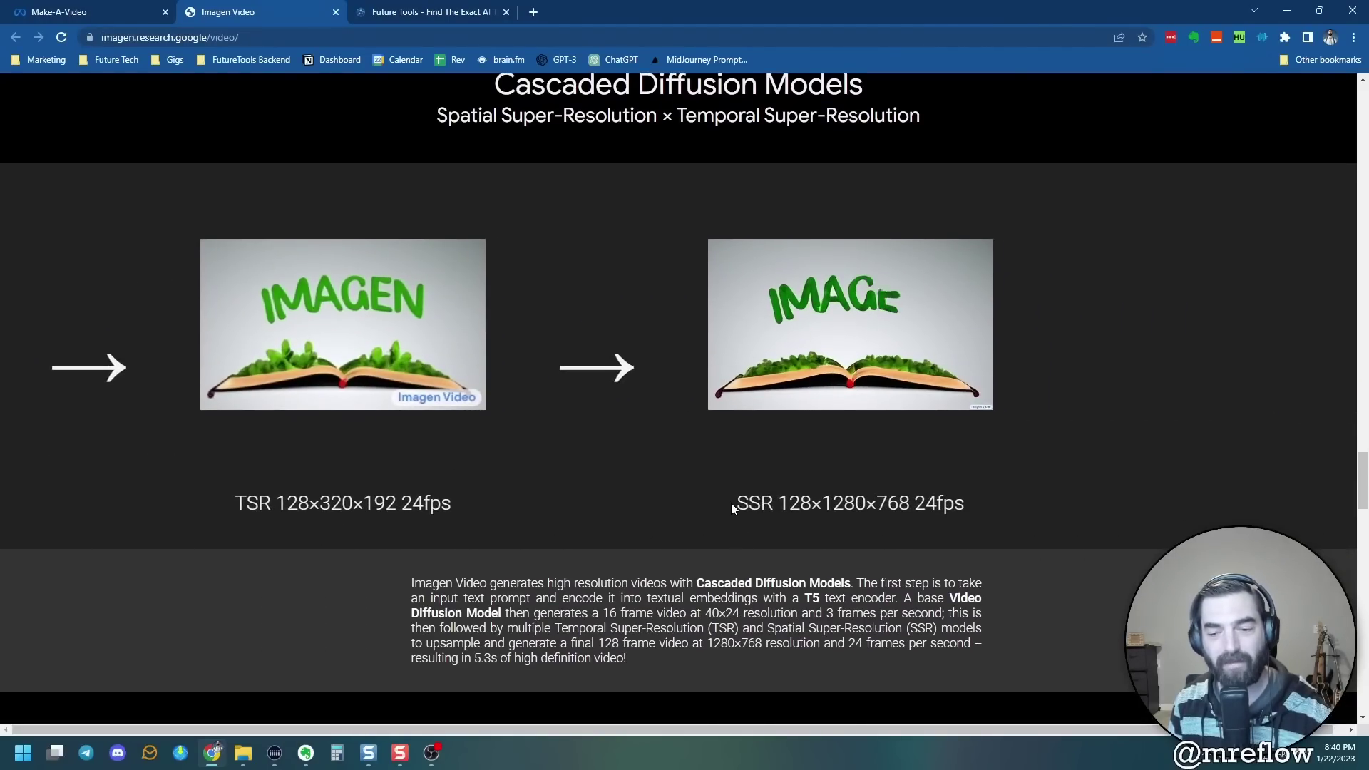
scroll(730, 504, "down", 15)
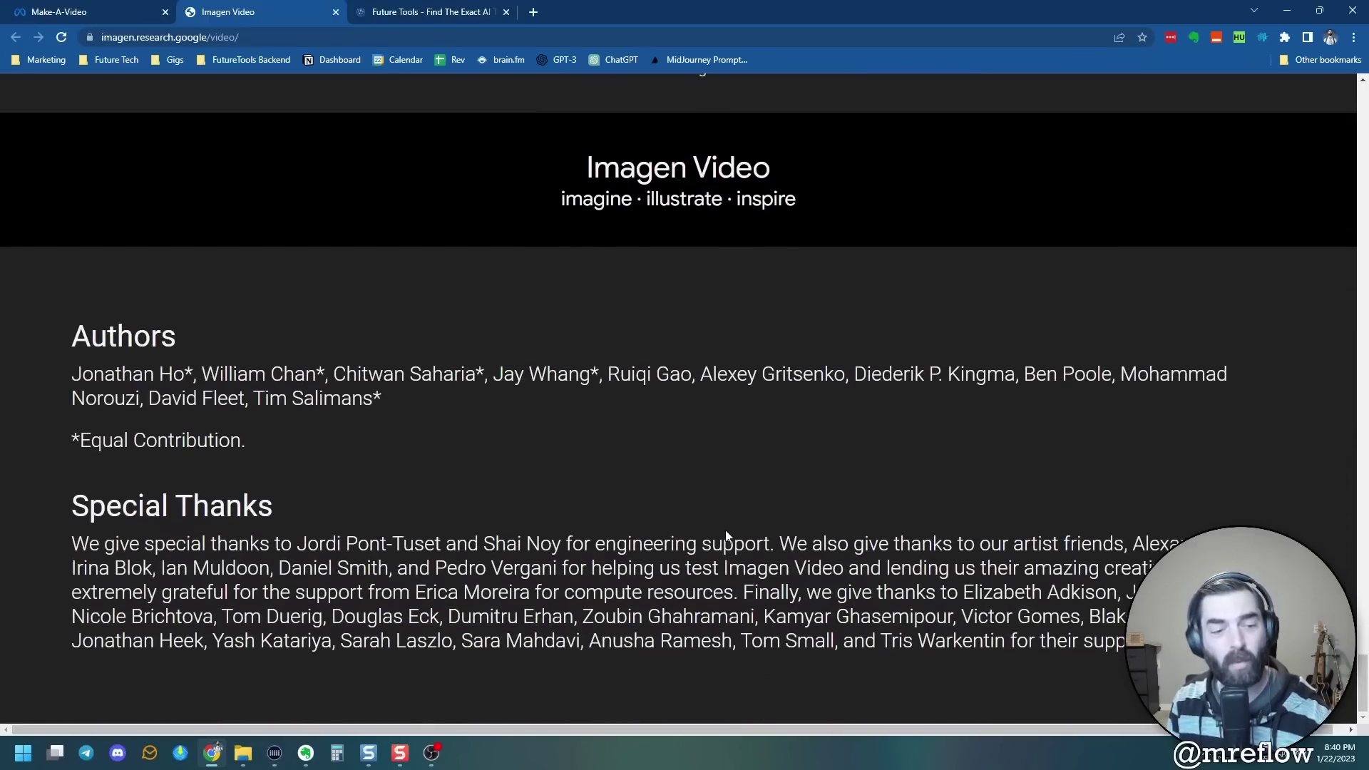
scroll(727, 544, "up", 13)
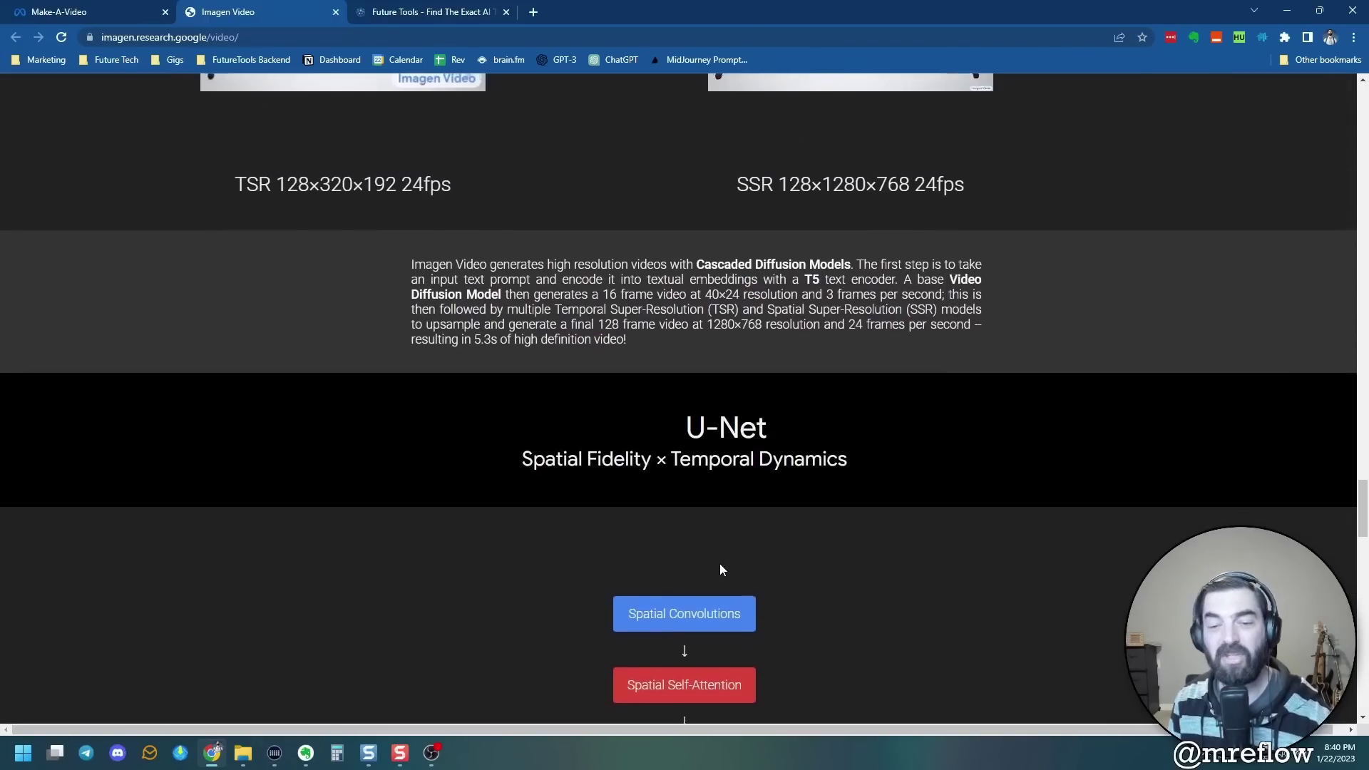
scroll(722, 569, "up", 12)
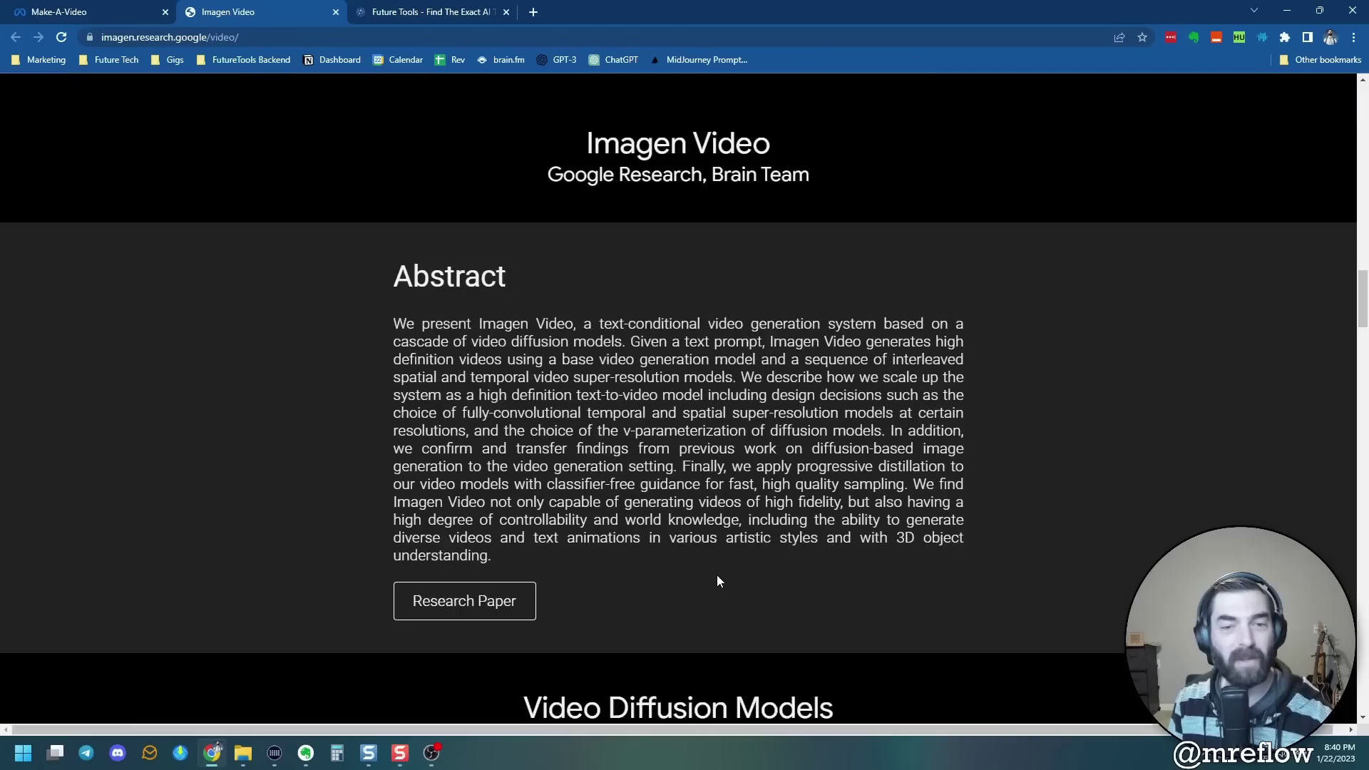
scroll(716, 581, "up", 6)
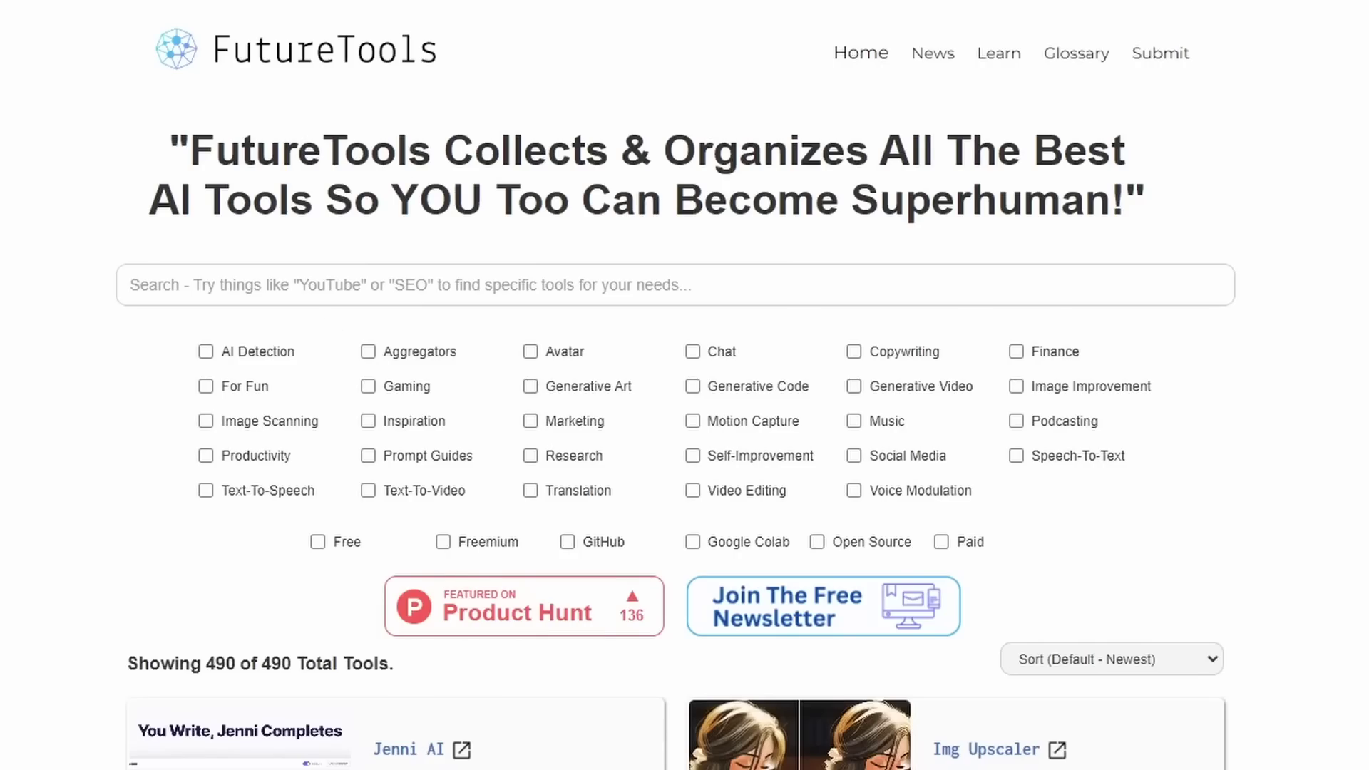
Filter FutureTools to Generative Video tools and move the LeiaPix Converter tab beside Future Tools.
left_click(855, 387)
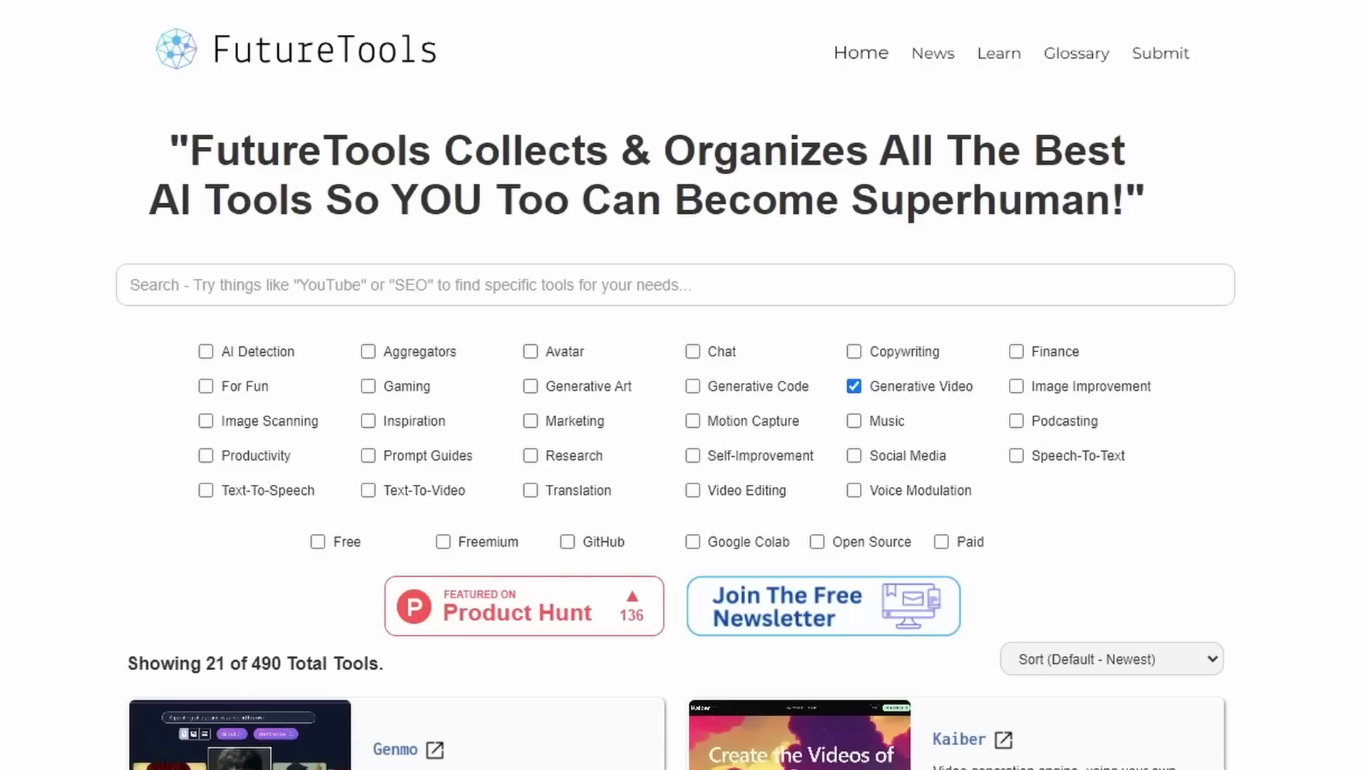
scroll(636, 559, "down", 2)
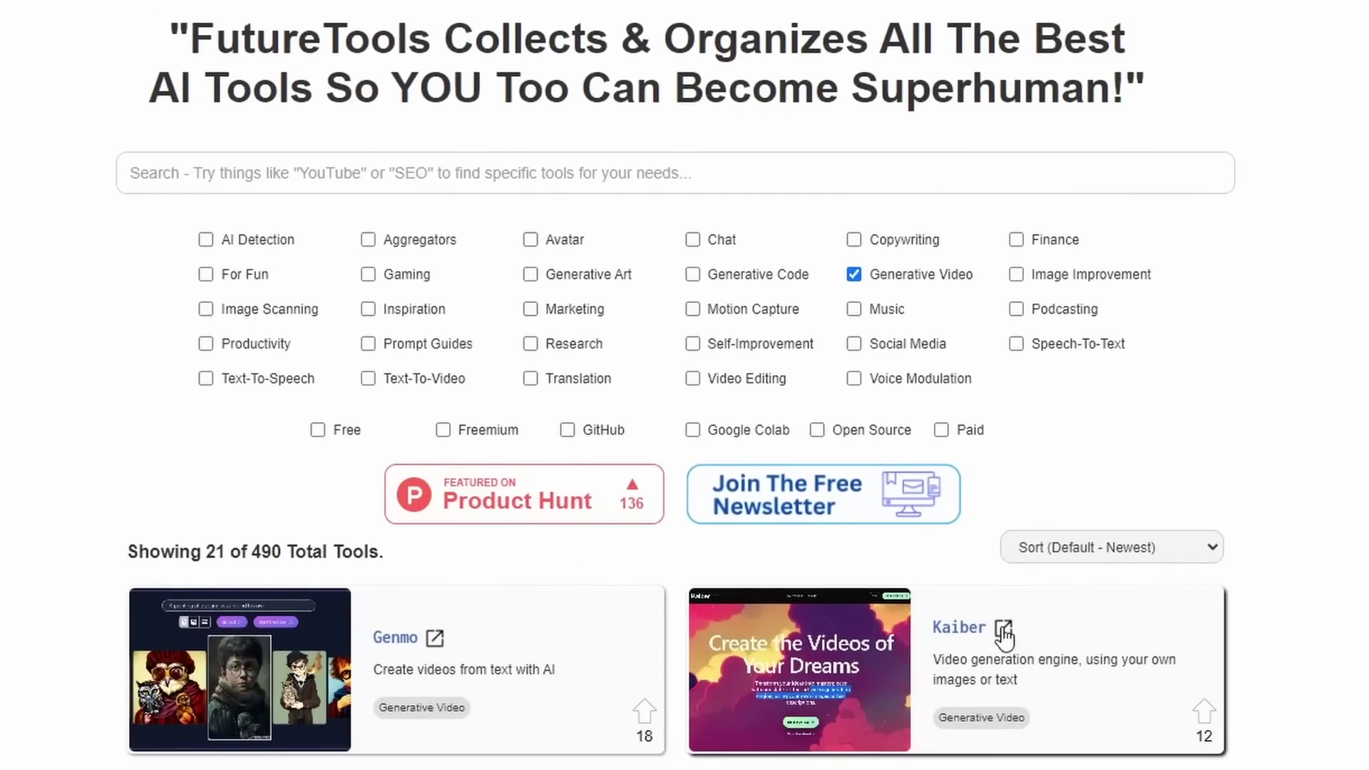
scroll(529, 482, "down", 8)
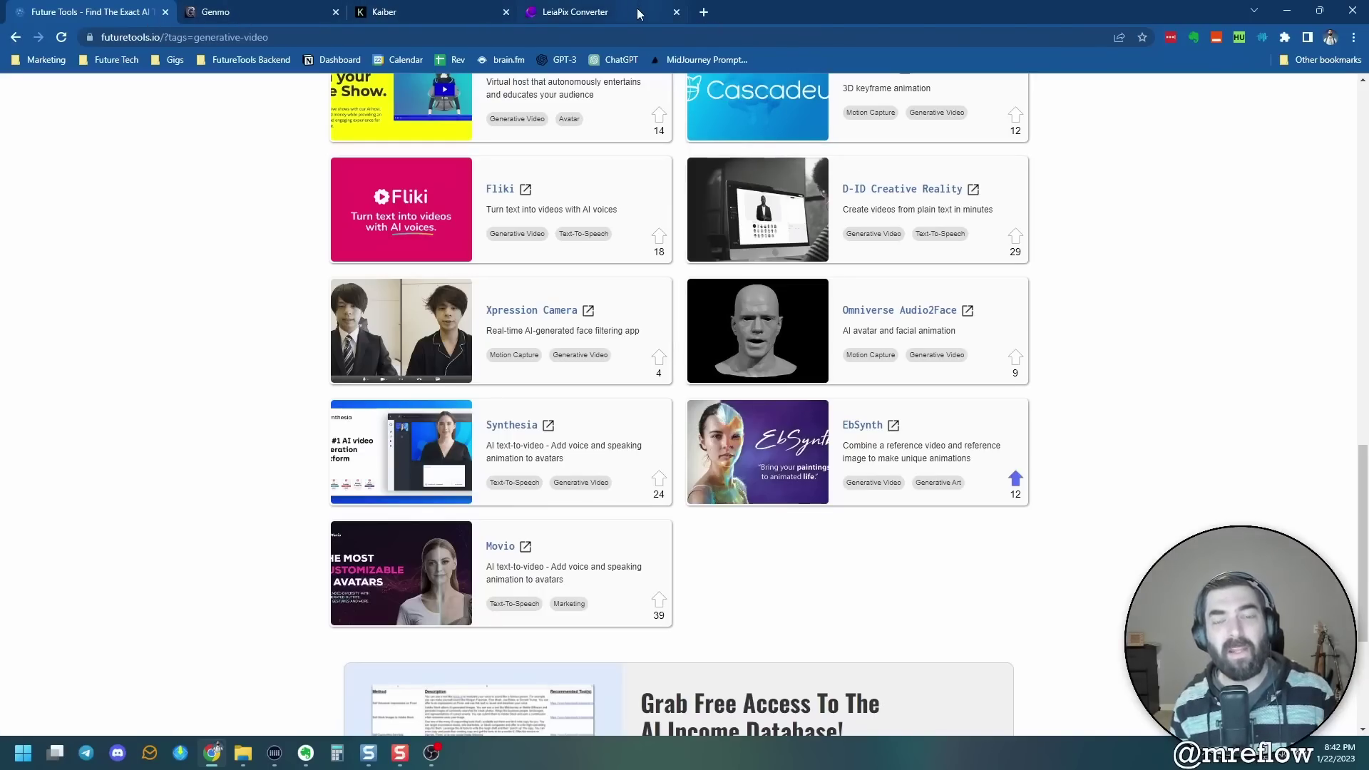
left_click_drag(610, 18, 251, 10)
Upload the retrowave wolf-in-a-hoodie image to LeiaPix Converter for 3D conversion.
left_click(263, 17)
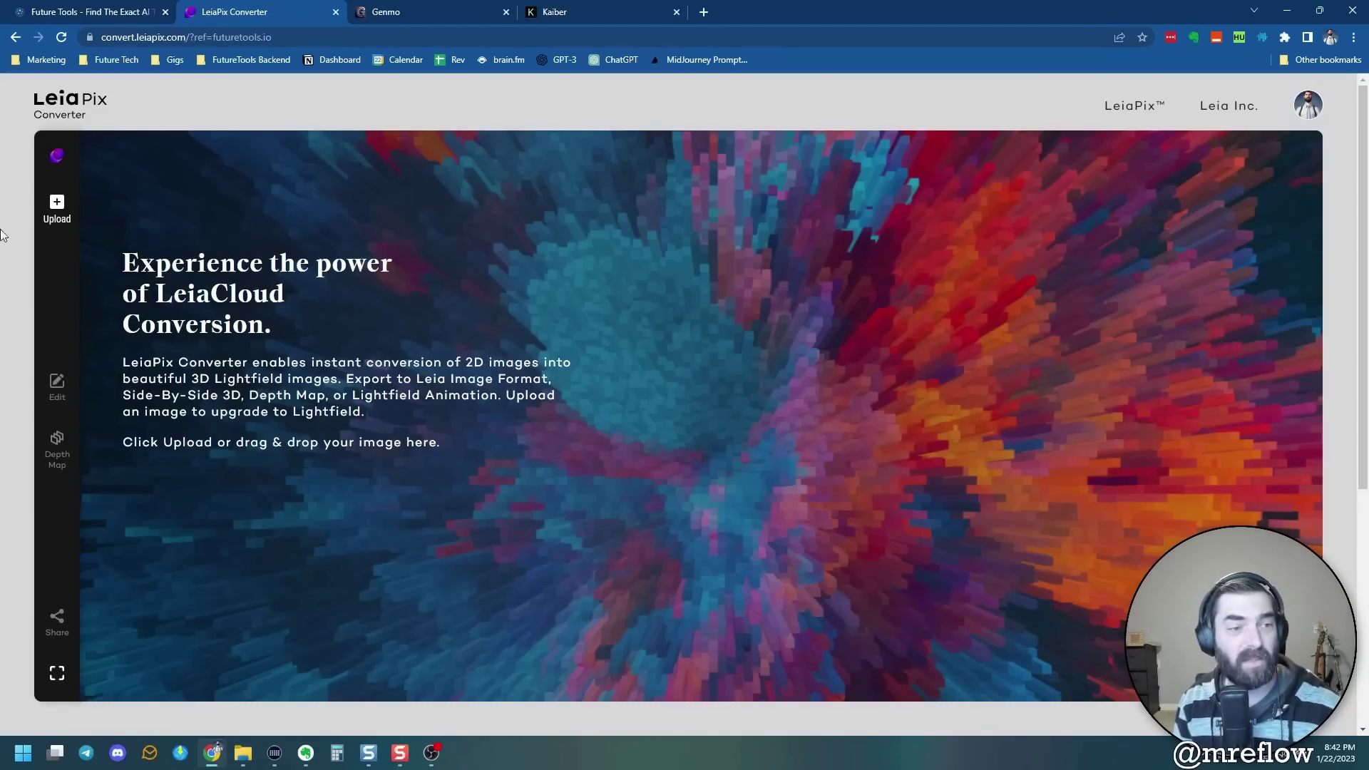
left_click(59, 208)
left_click(67, 212)
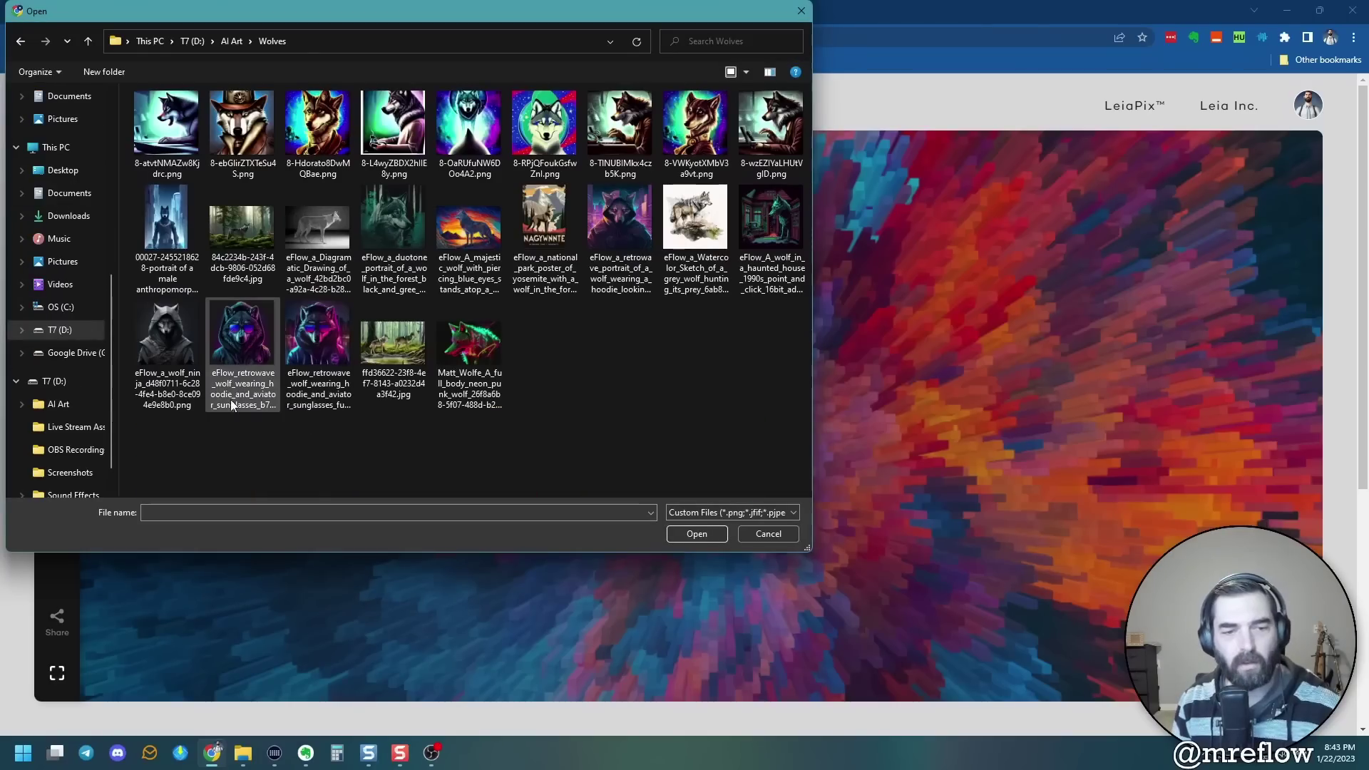
left_click(696, 535)
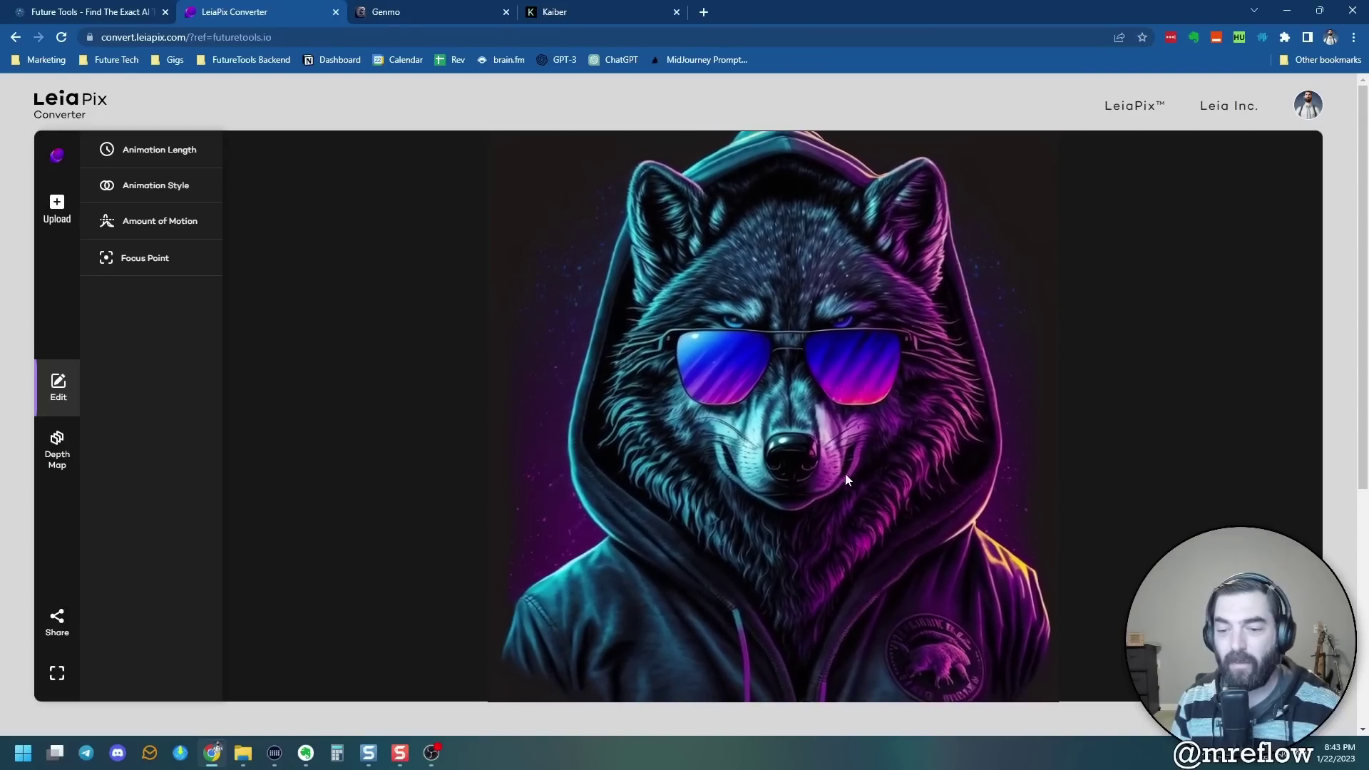
Try 6s and 1s animation lengths, then settle on 3s.
left_click(178, 149)
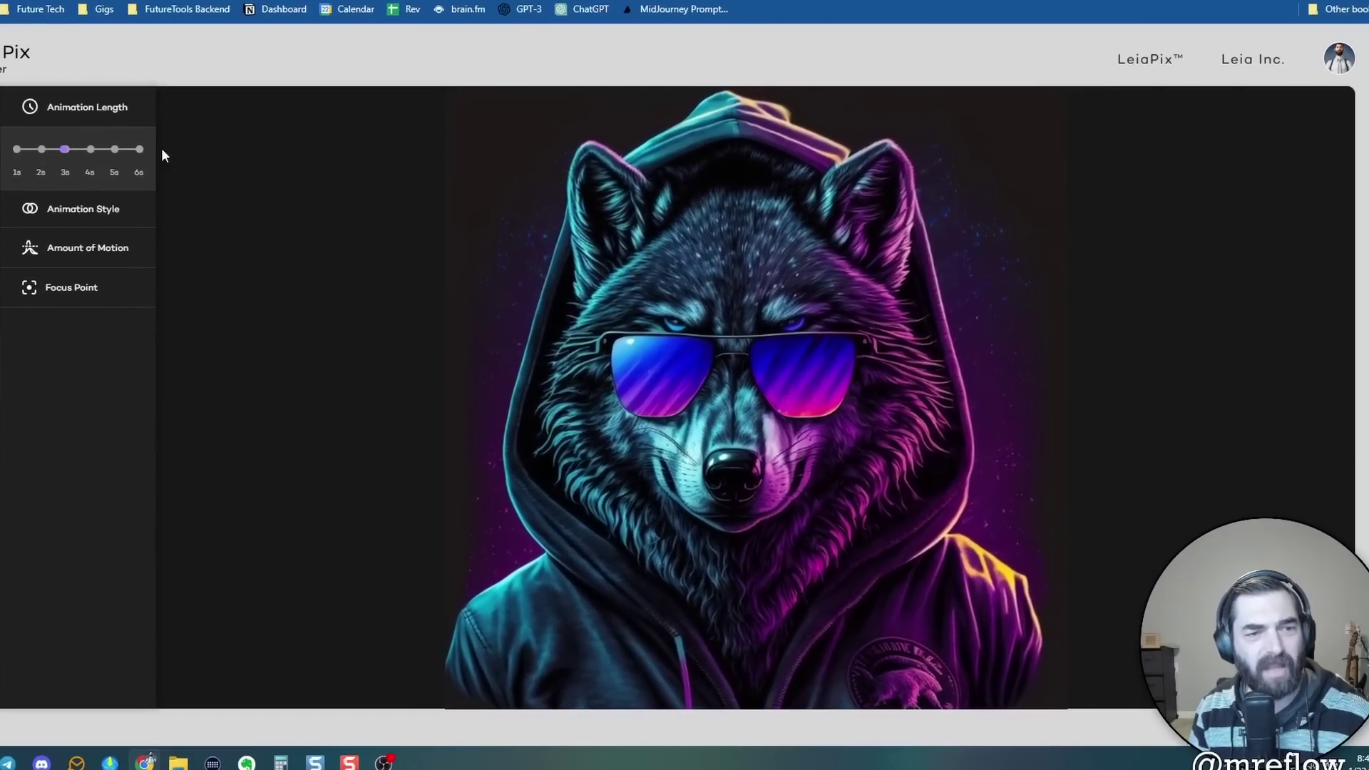
left_click(140, 150)
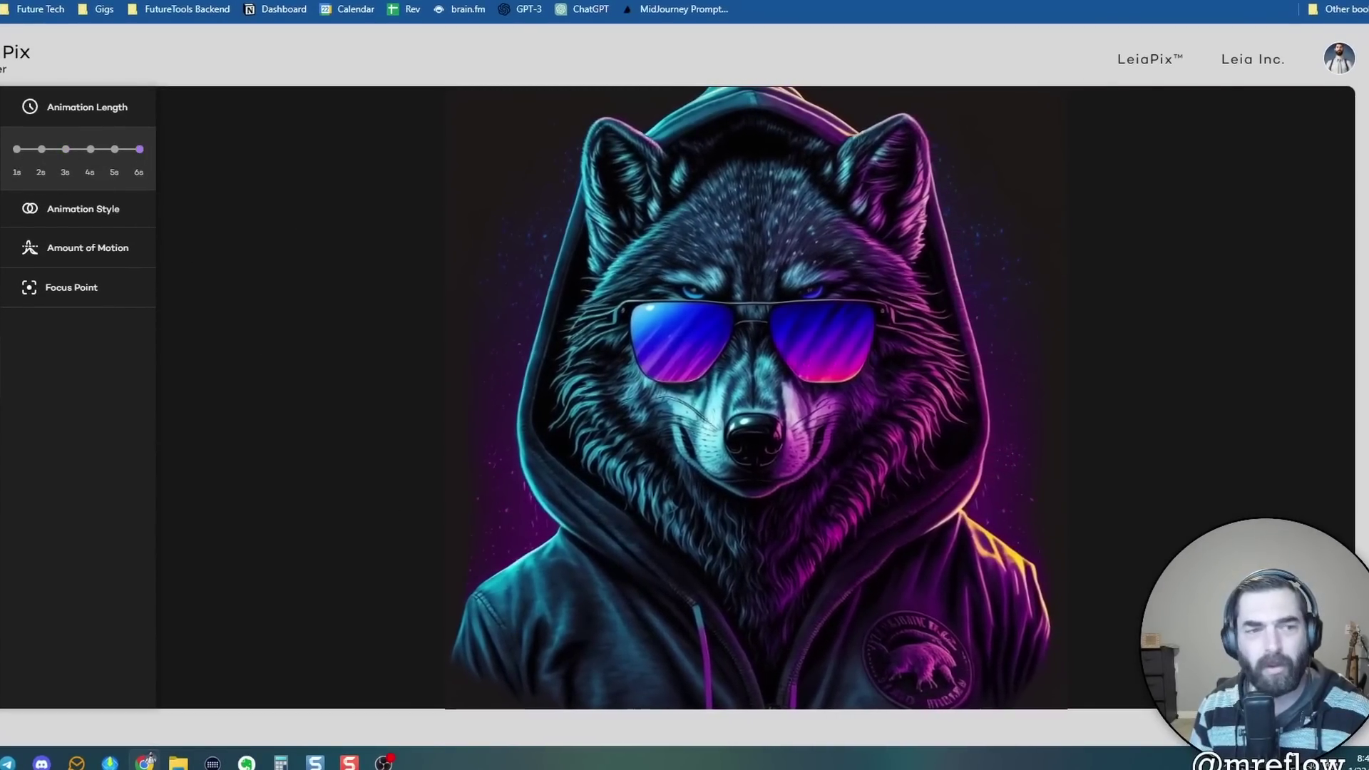
left_click(16, 148)
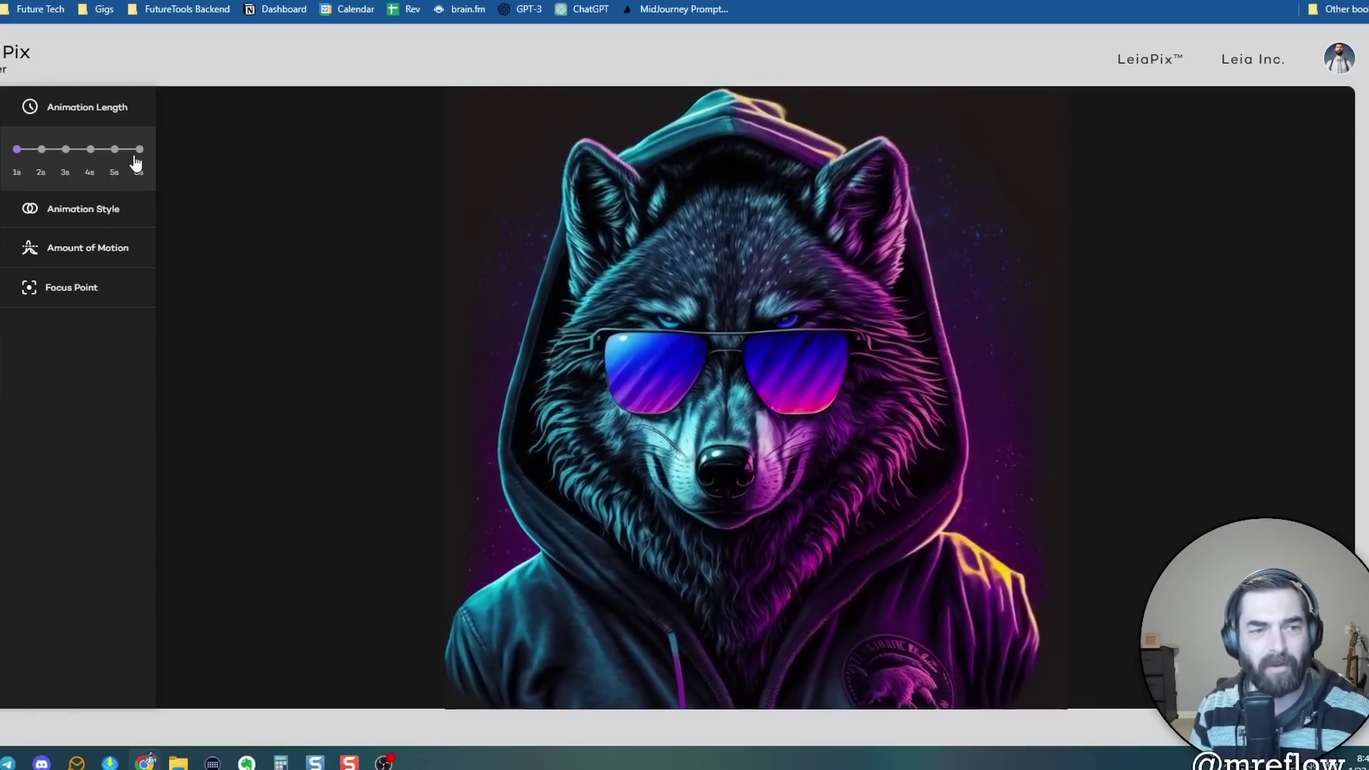
left_click(139, 150)
left_click(65, 149)
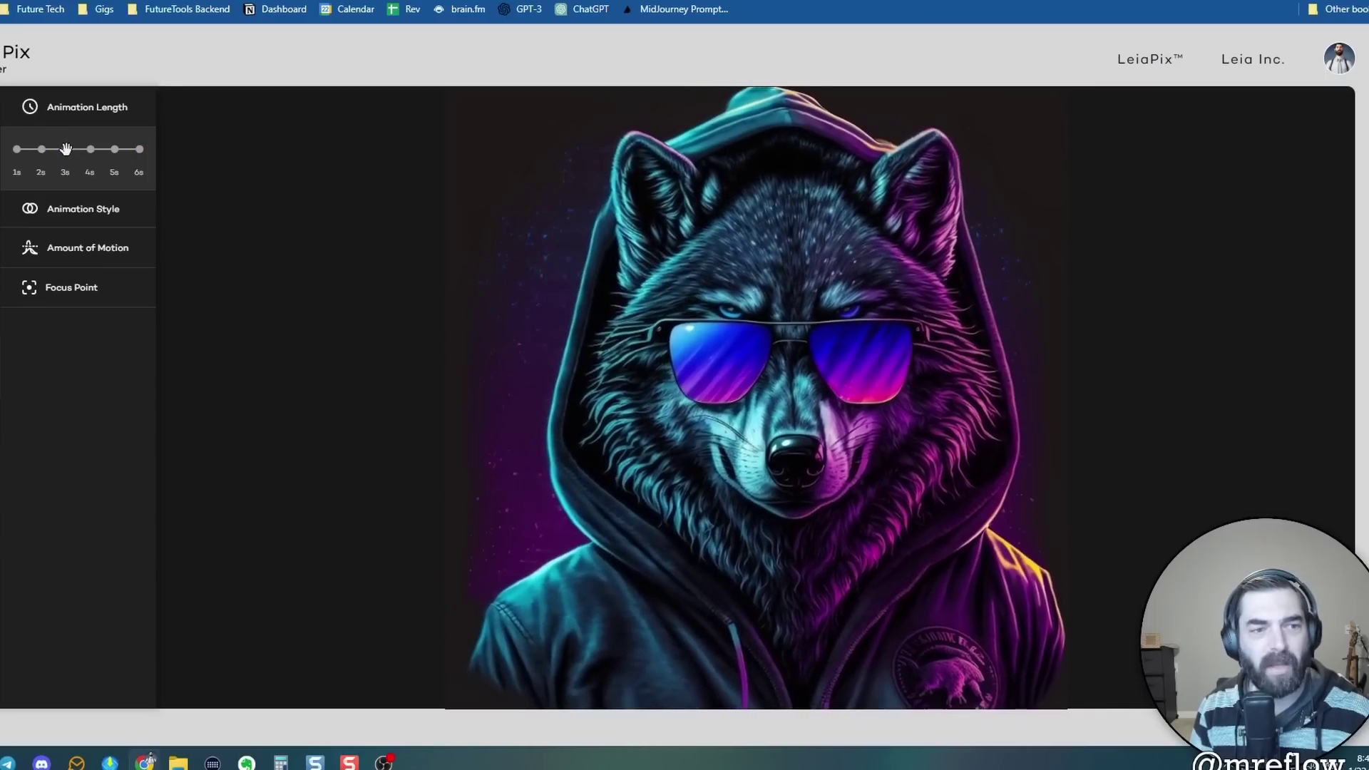
Cycle the animation style through Horizontal, Wide Circle, Circle and Tall Circle to Vertical.
left_click(84, 208)
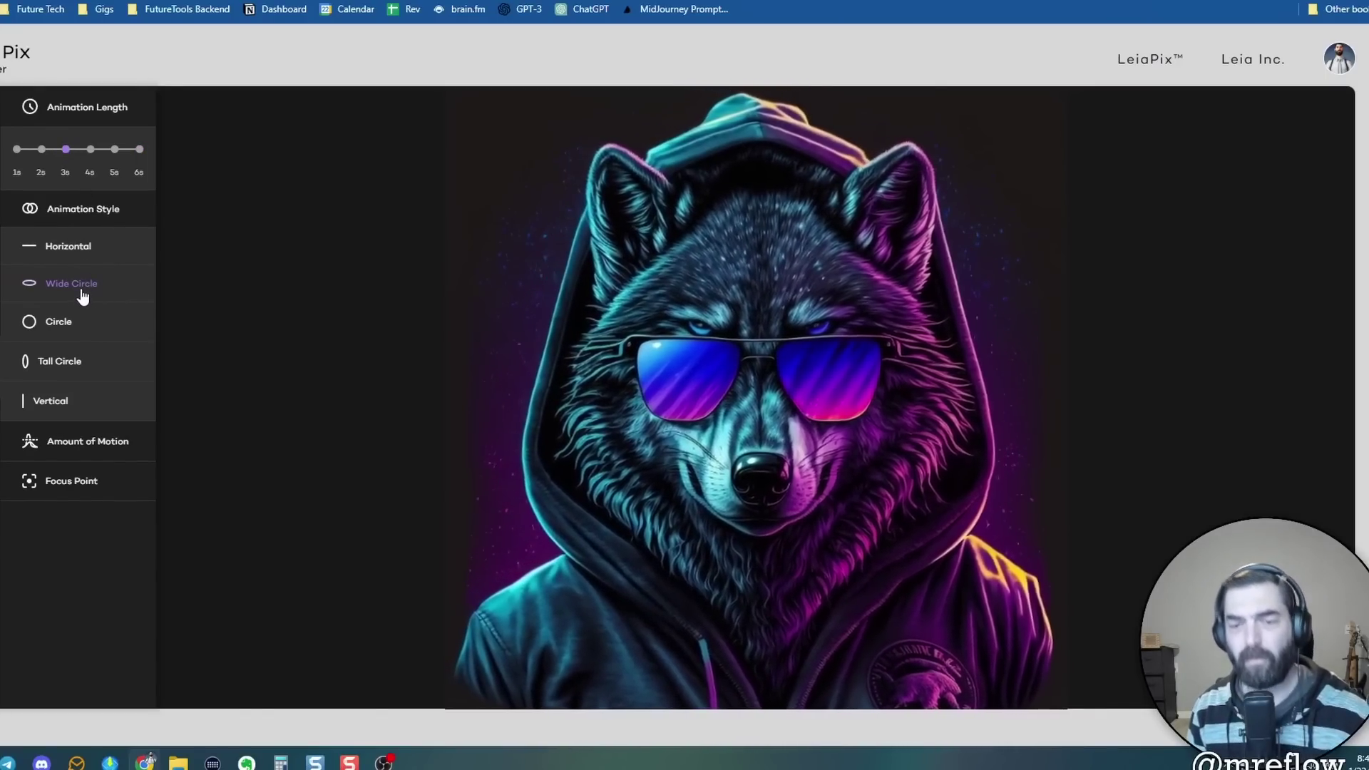
left_click(63, 245)
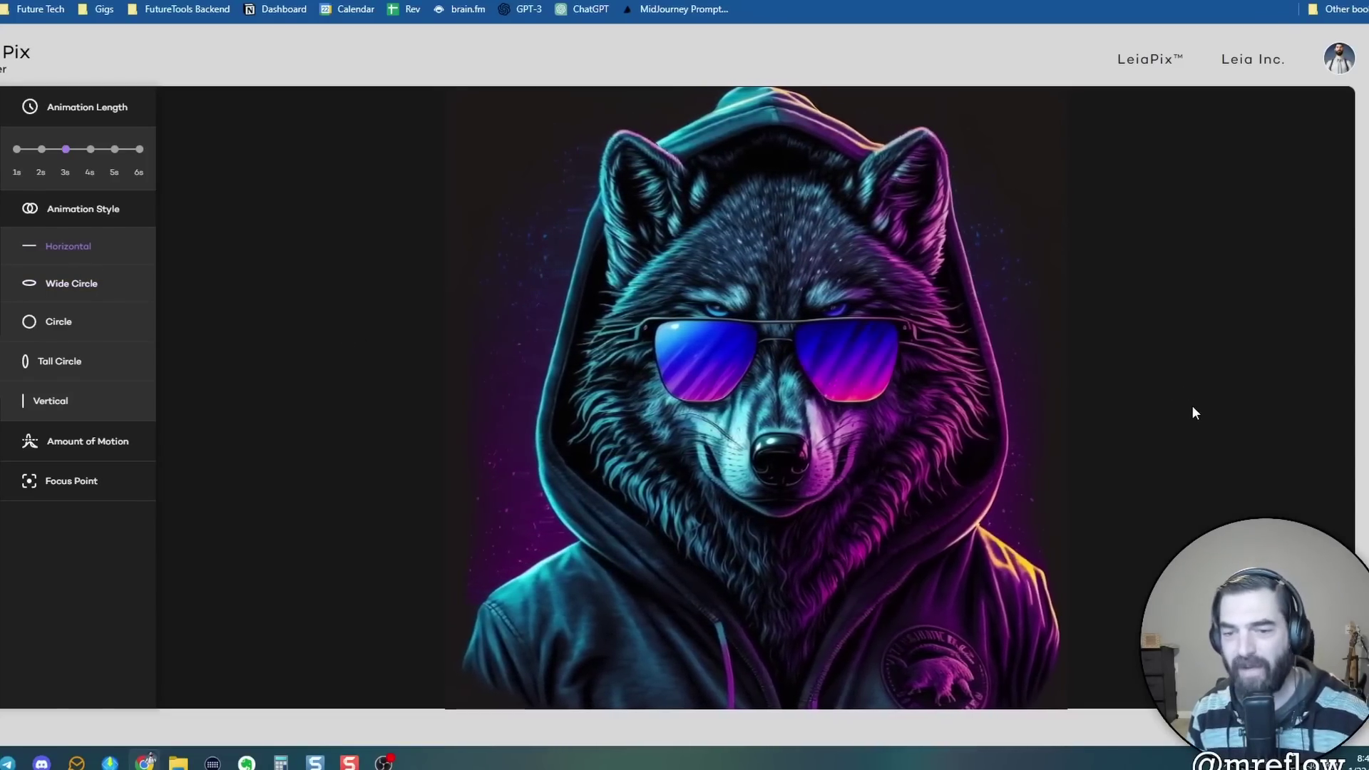
left_click(93, 286)
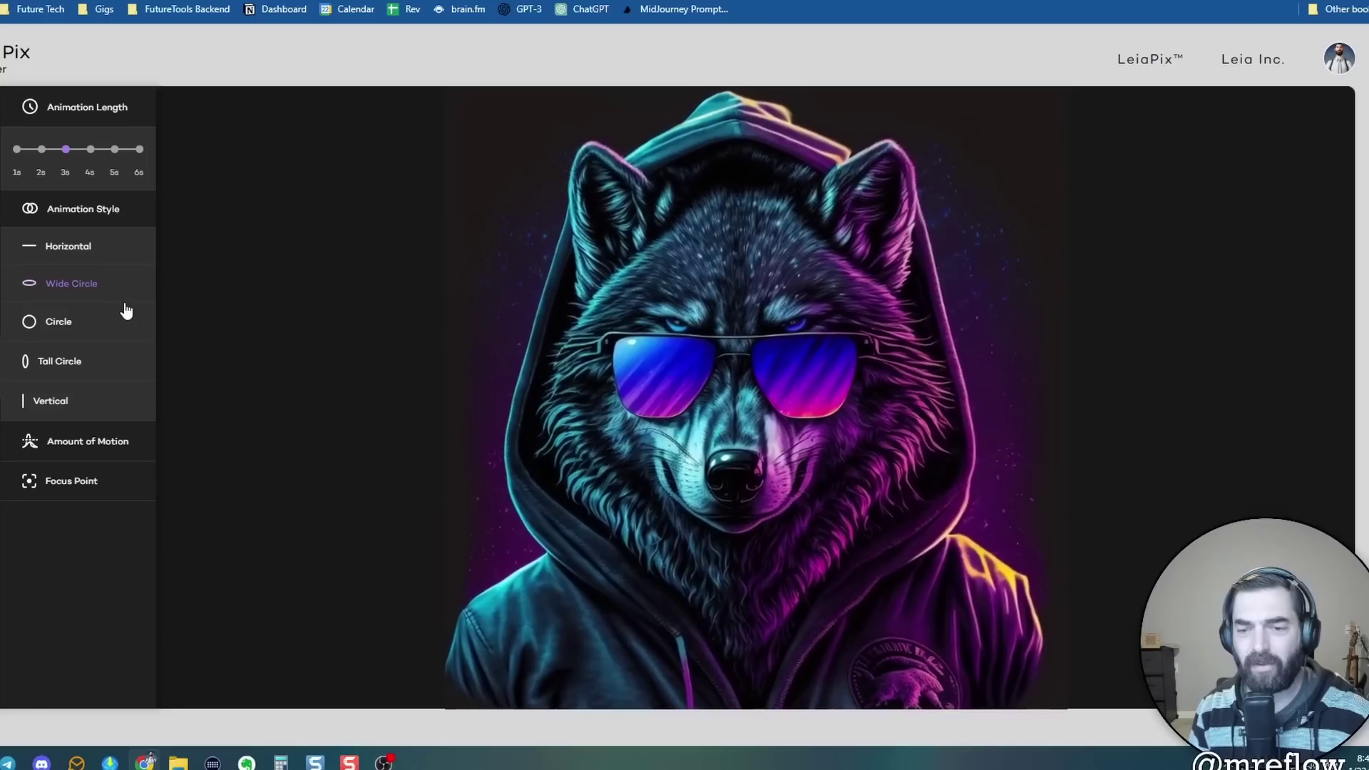
left_click(51, 326)
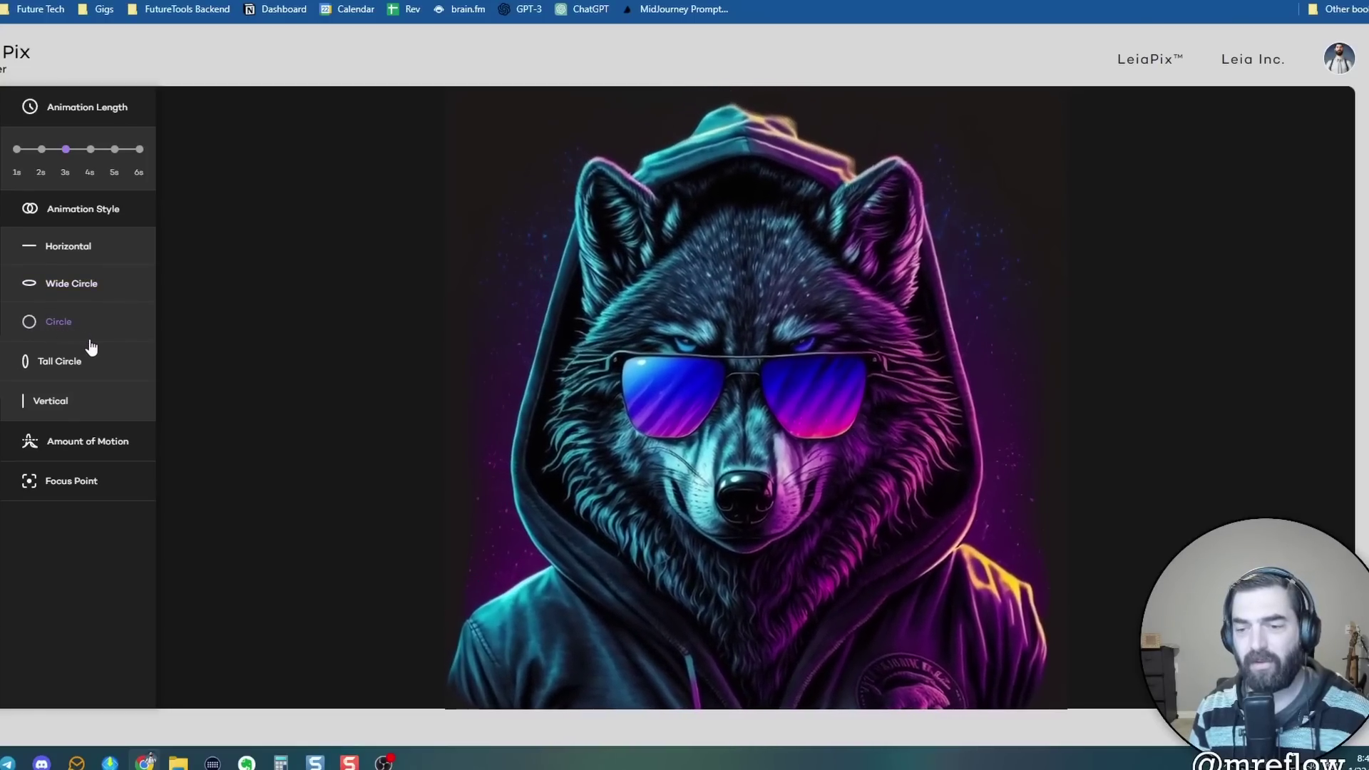
left_click(74, 365)
left_click(68, 405)
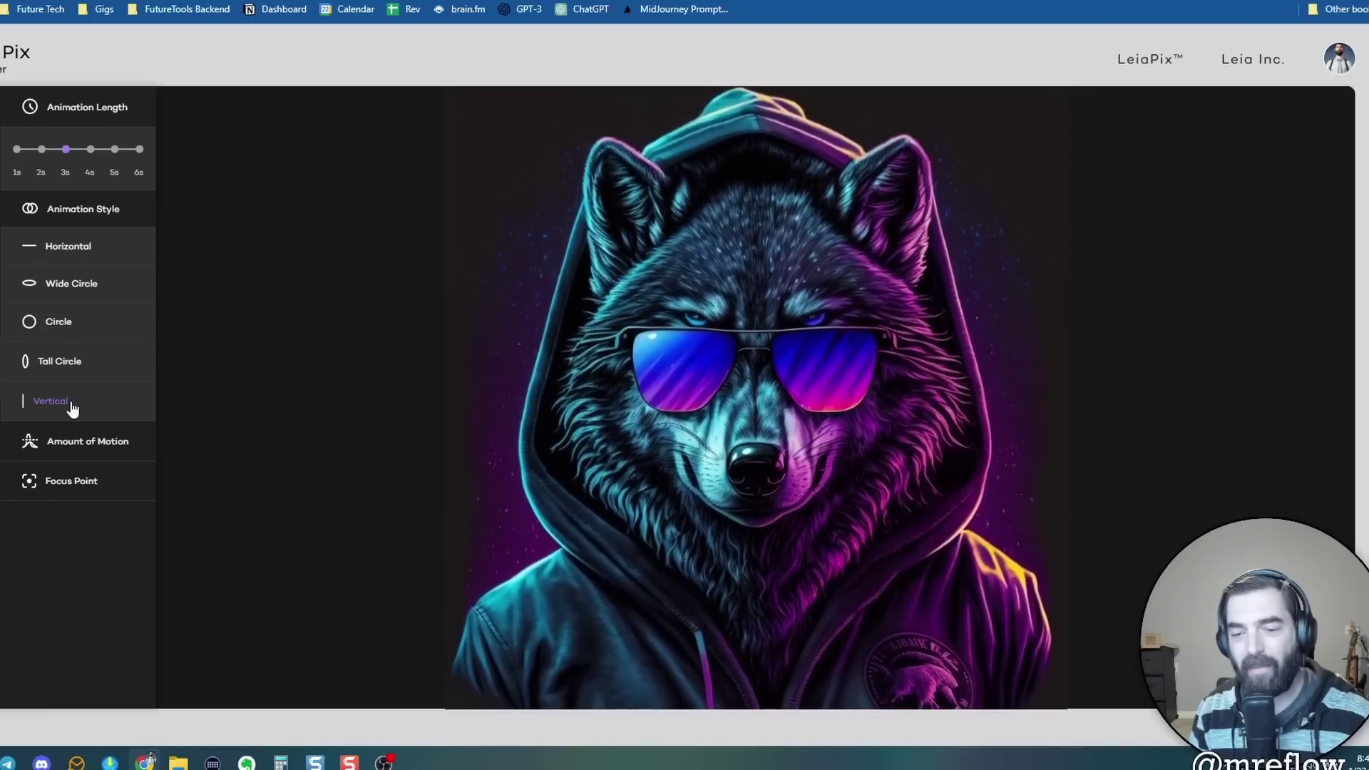
Adjust the amount of motion and try Close and Center focus points before settling on Far.
left_click(85, 445)
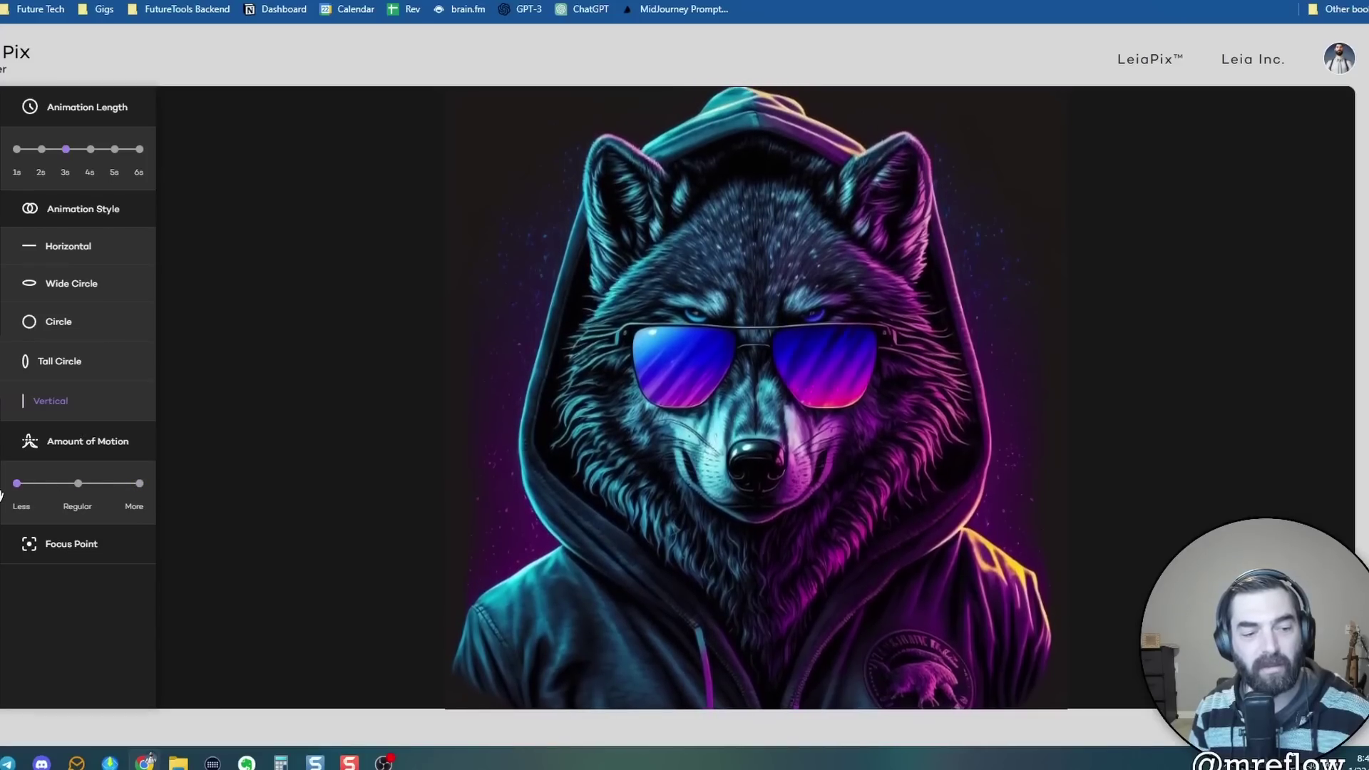
left_click_drag(140, 484, 0, 505)
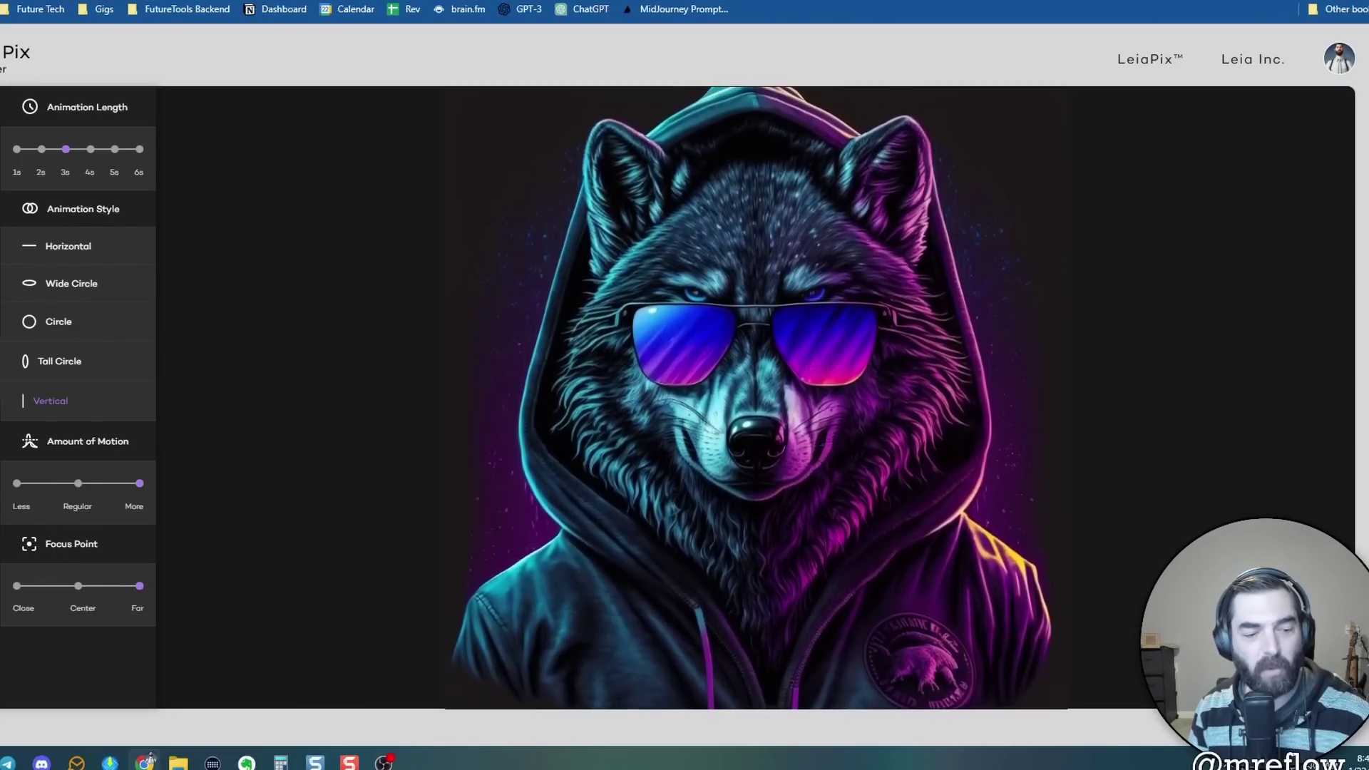
left_click(16, 586)
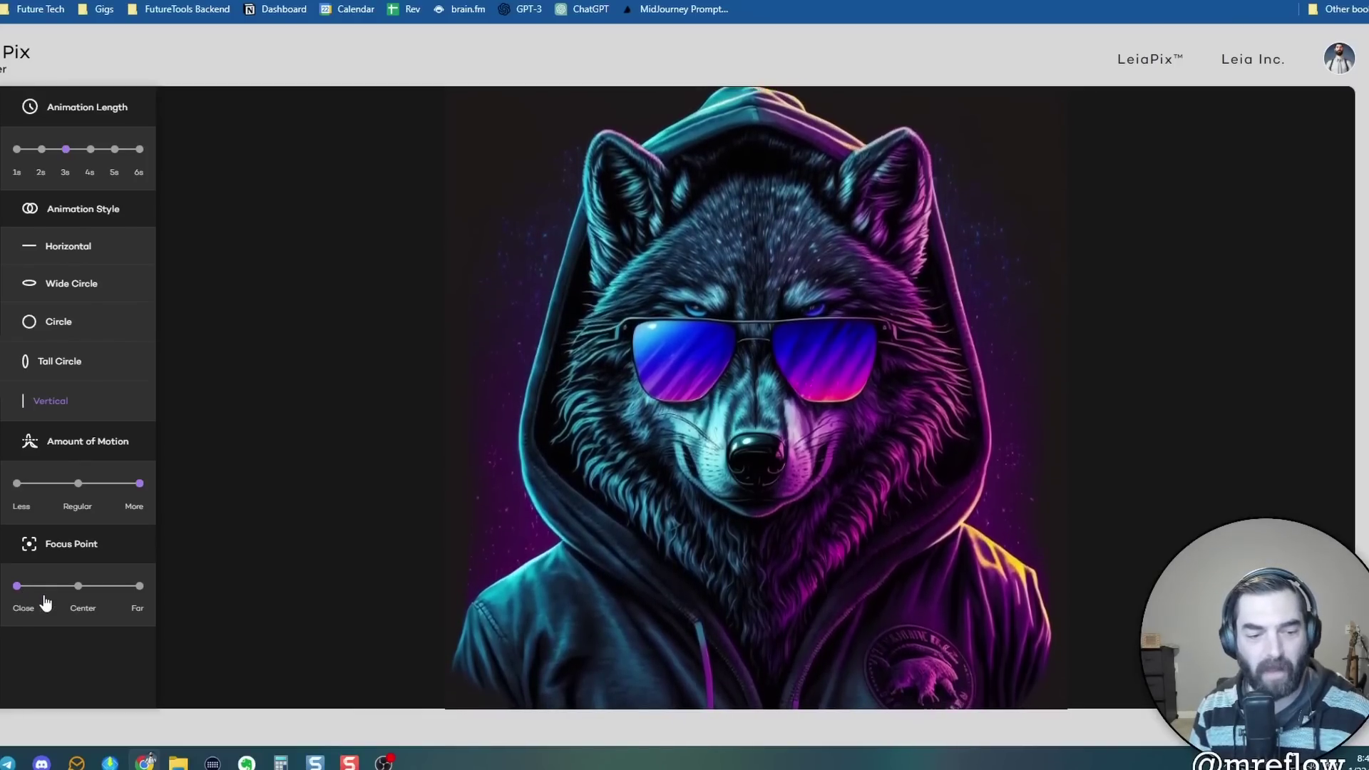
left_click(80, 591)
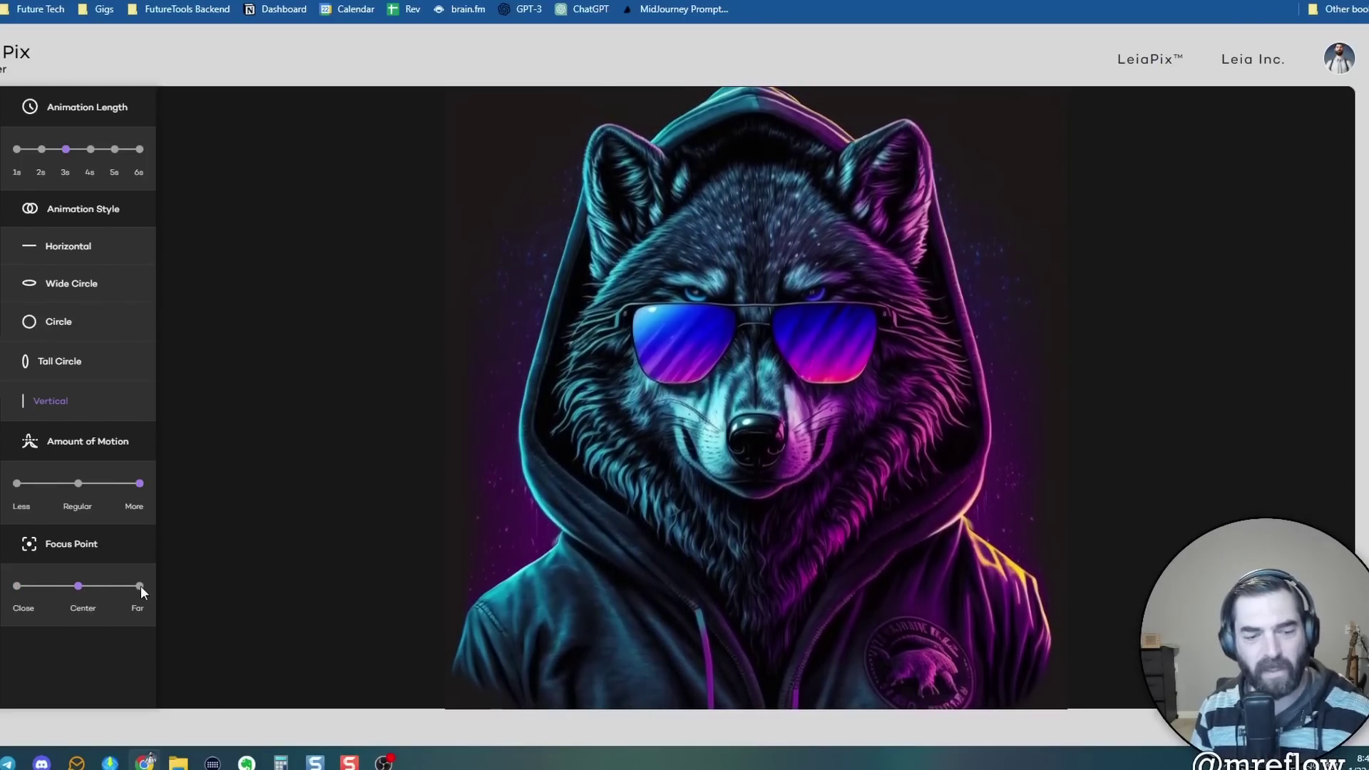
left_click(139, 586)
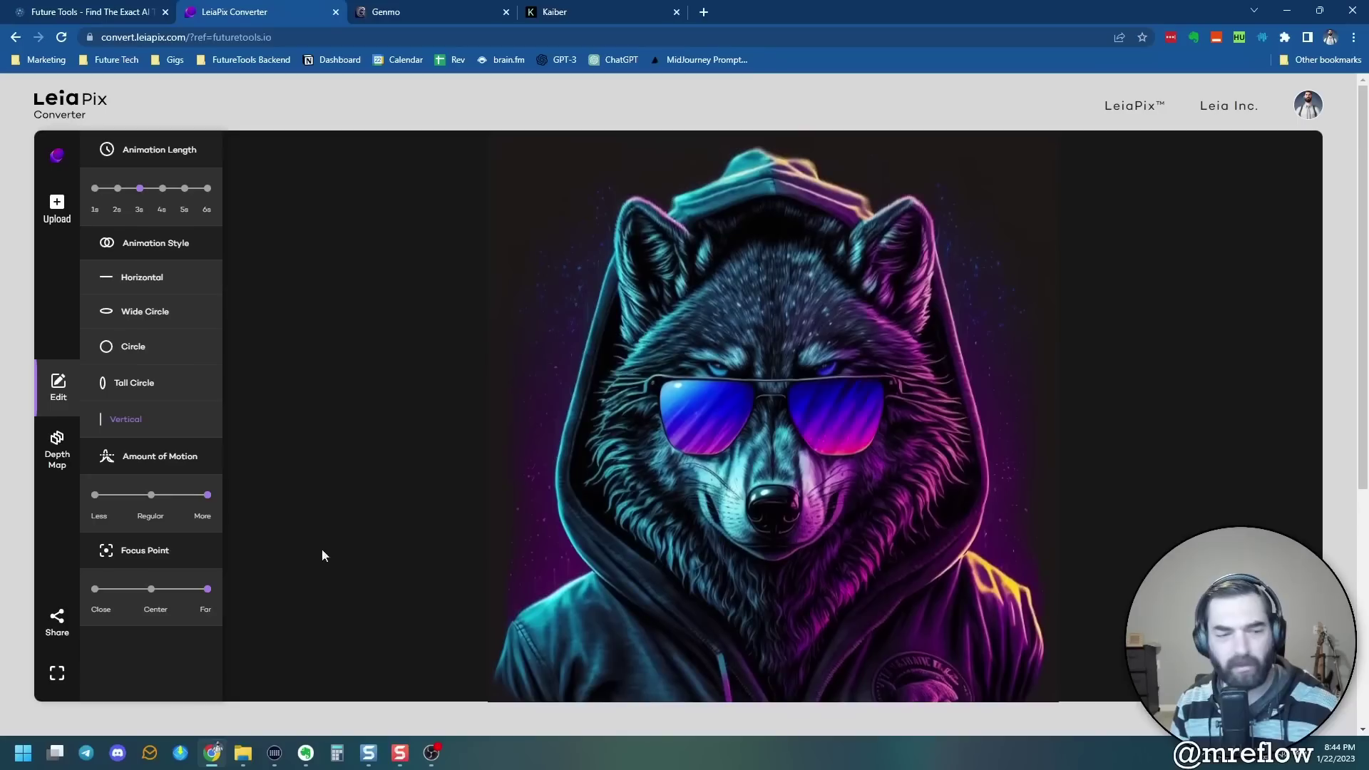
Export the wolf animation from LeiaPix as an MP4 and open the downloaded file in VLC.
left_click(56, 627)
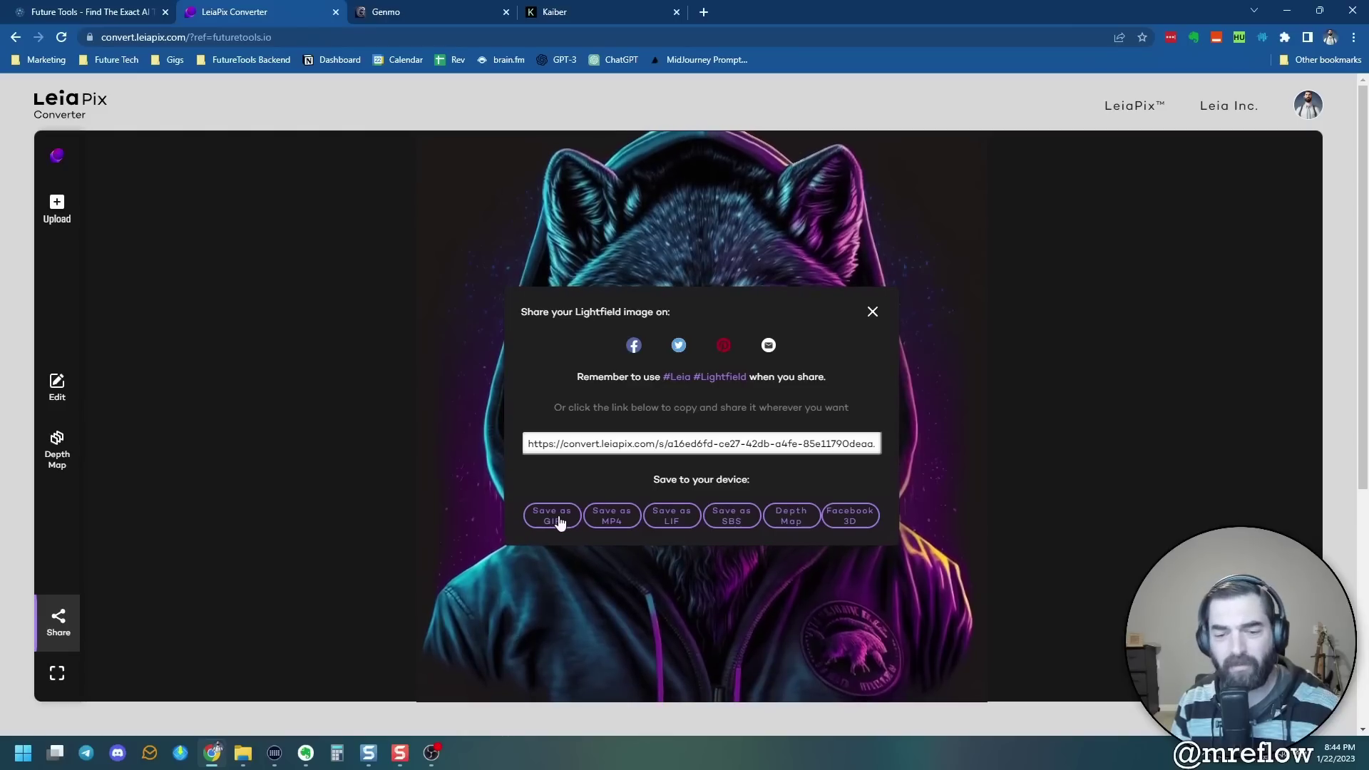
left_click(674, 516)
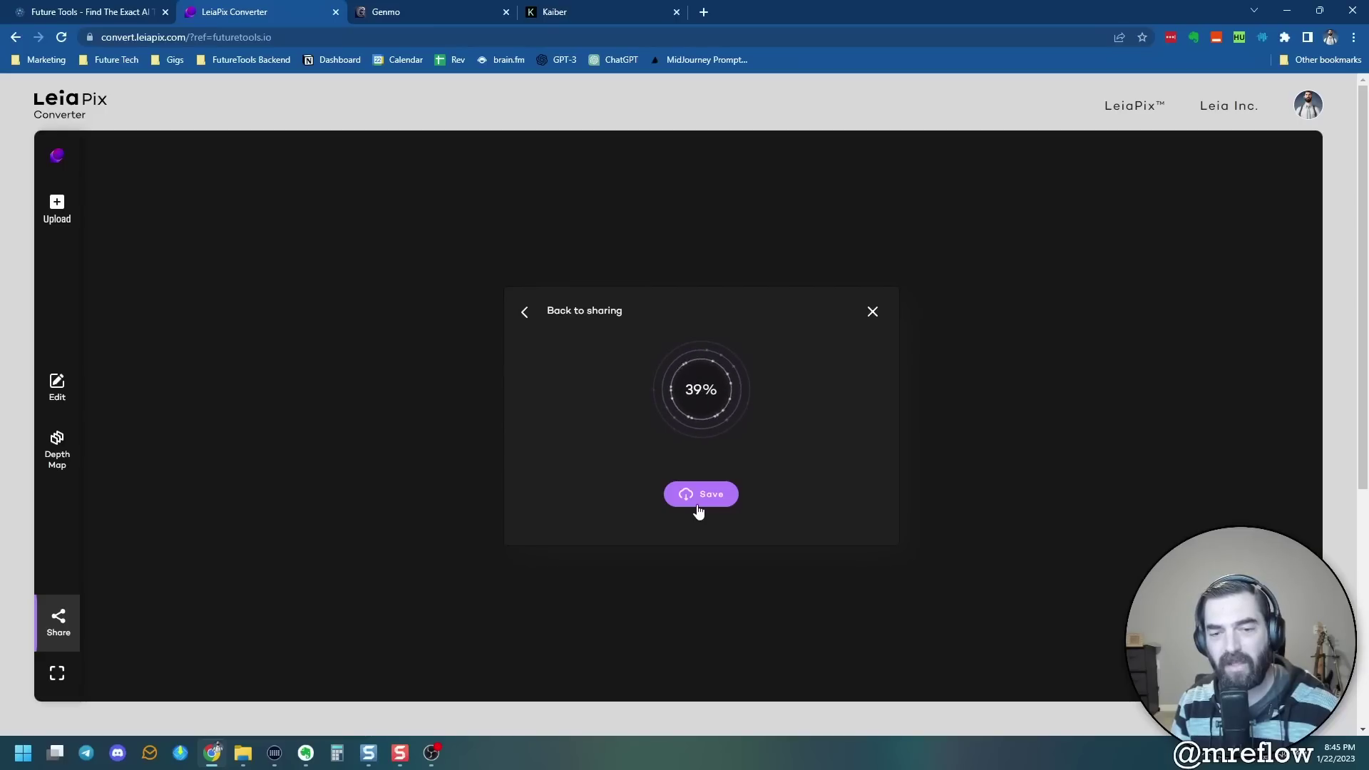
left_click(149, 719)
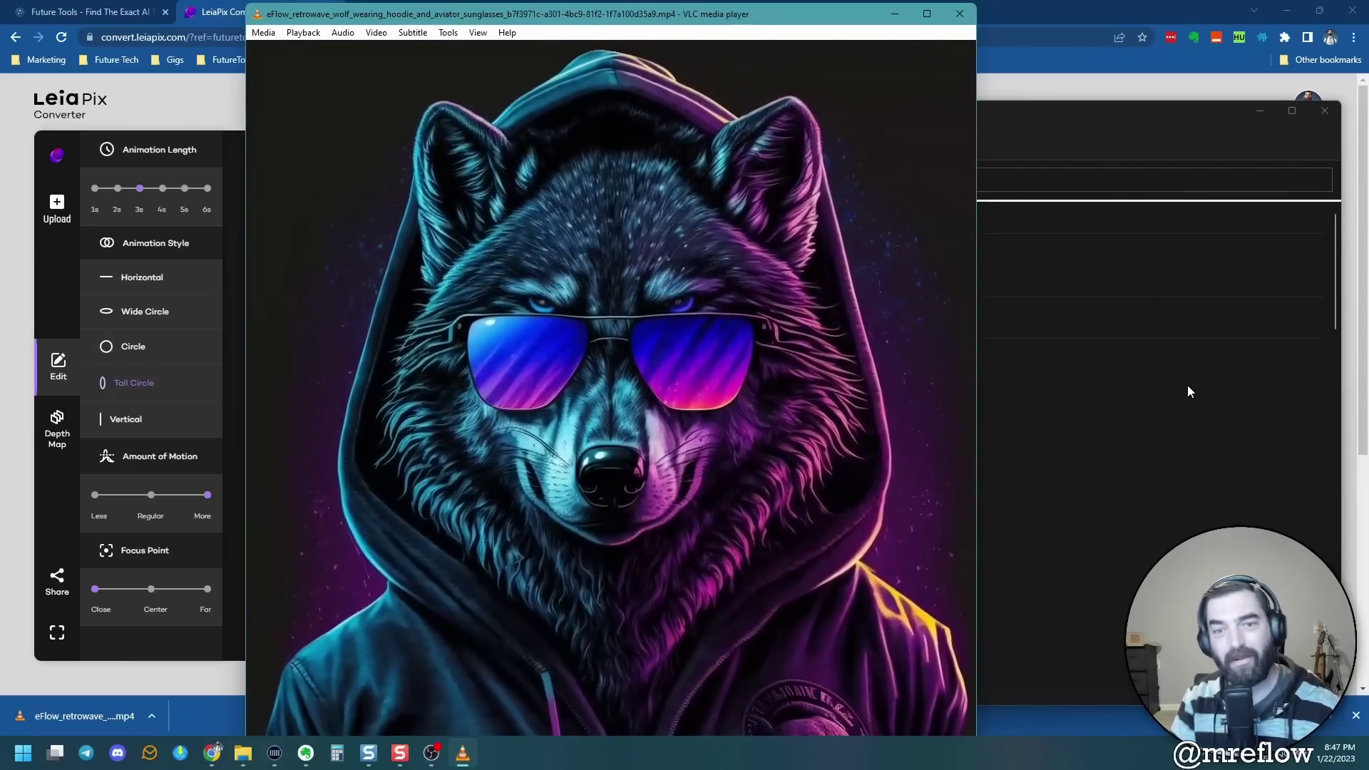
Close the VLC player and the Downloads folder window to get back to LeiaPix.
key("alt+F4")
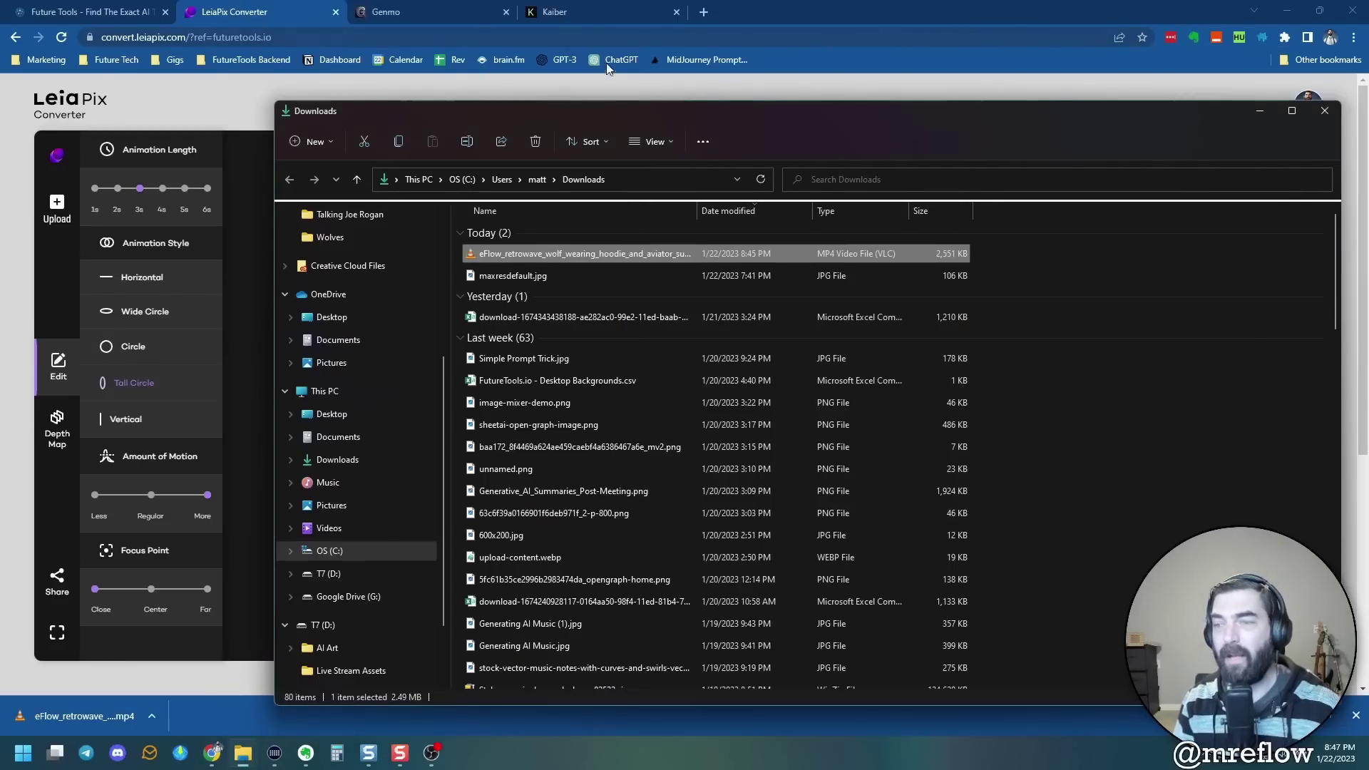
left_click(1321, 114)
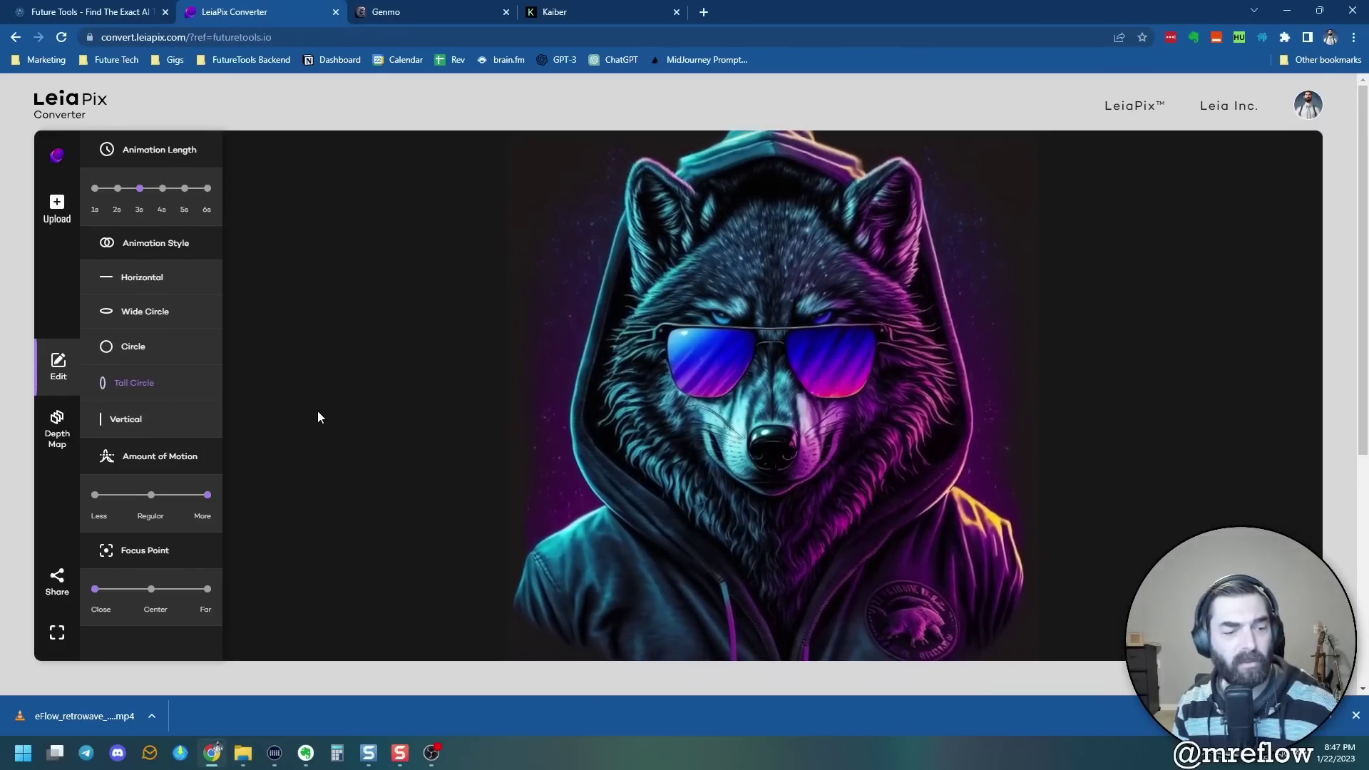
Browse down through the Genmo home page gallery of generated videos.
scroll(318, 416, "down", 4)
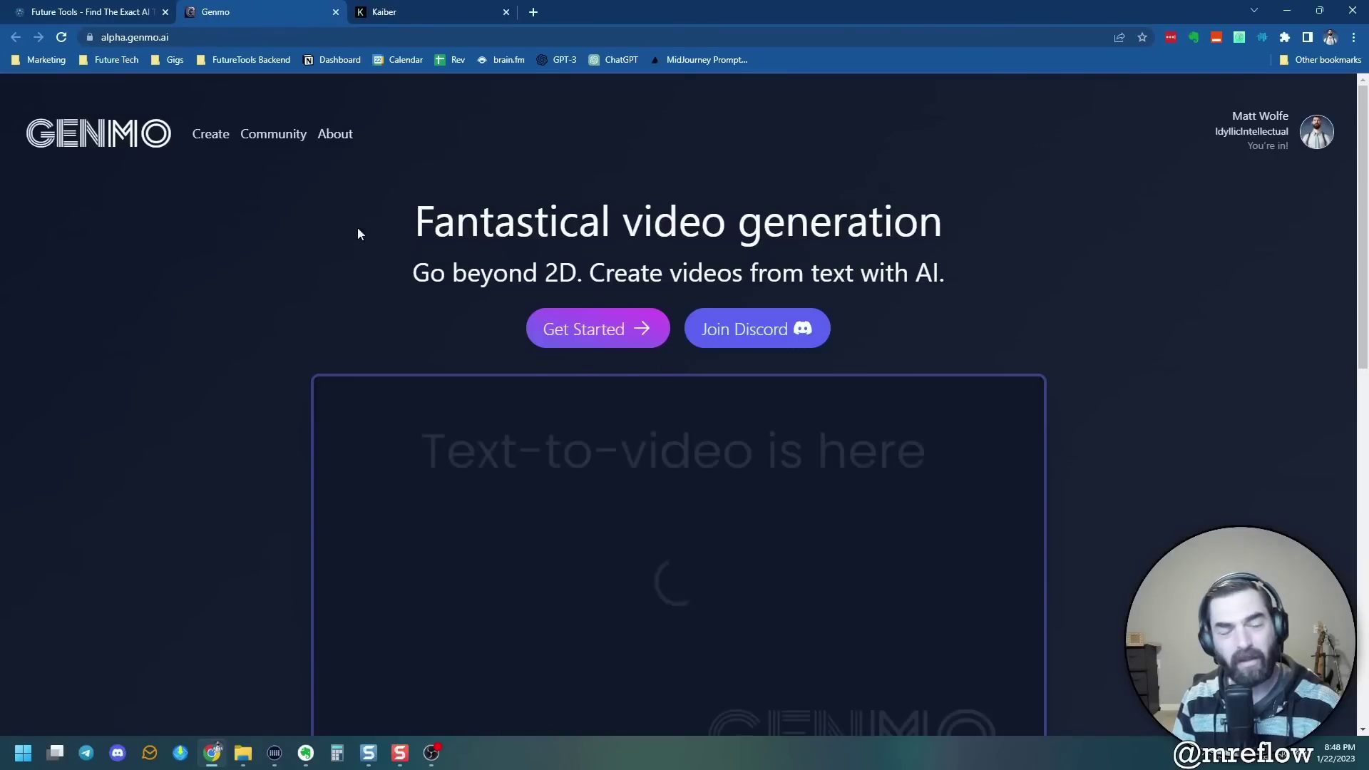
scroll(266, 382, "down", 1)
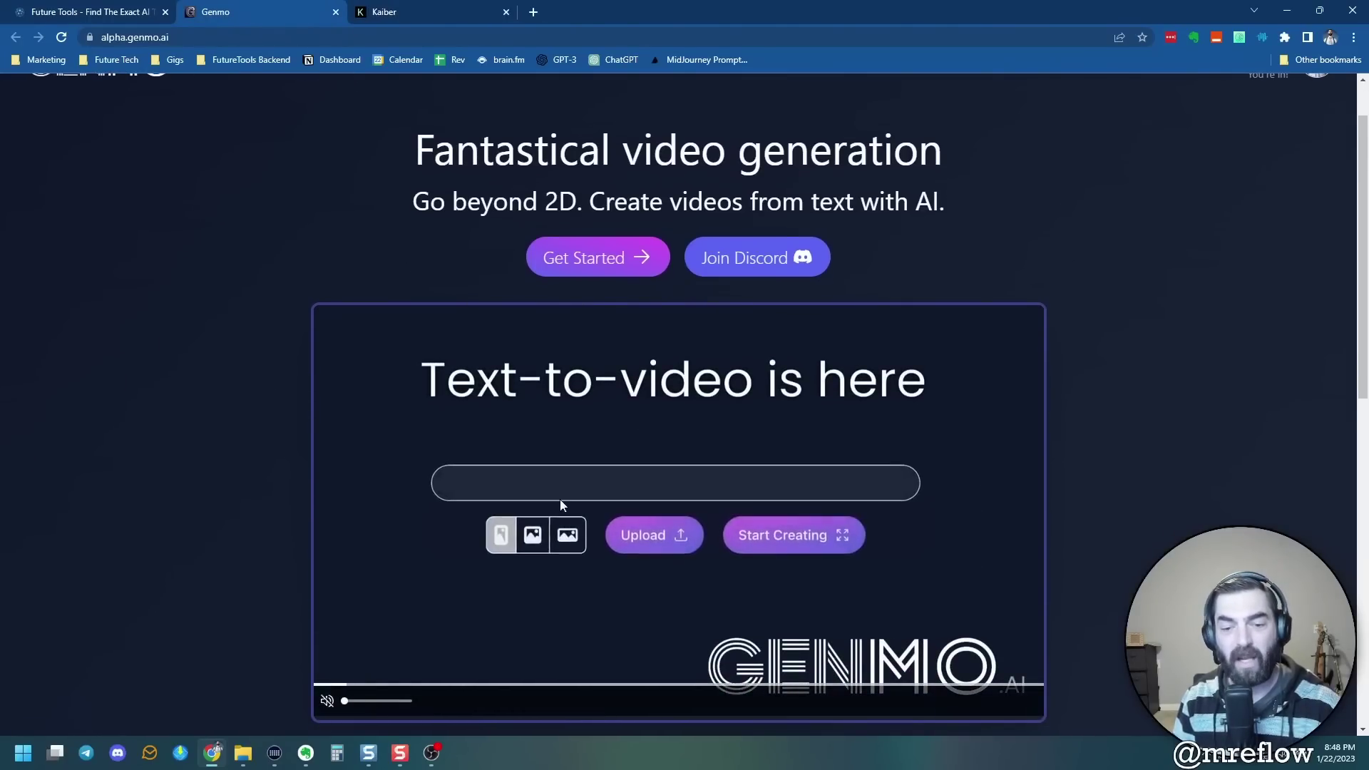
scroll(550, 423, "down", 1)
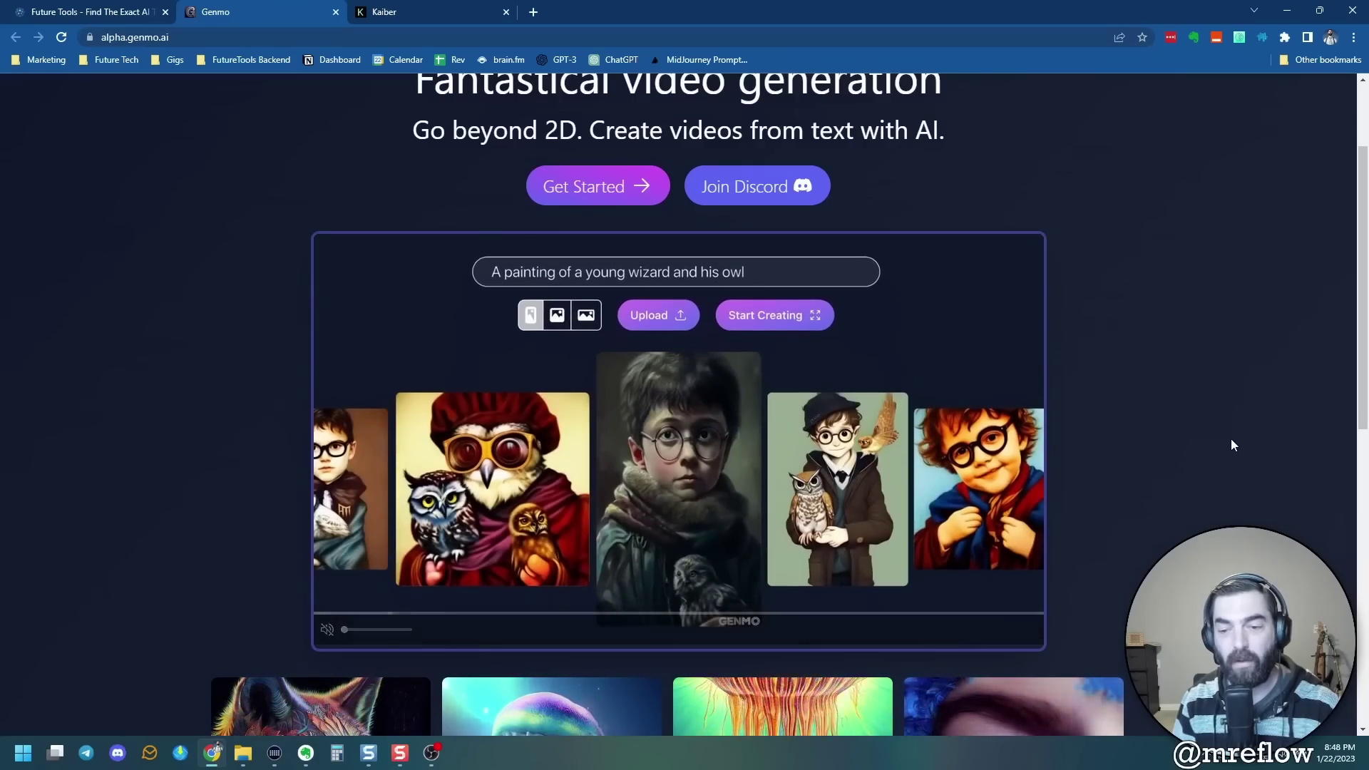
scroll(1257, 395, "down", 8)
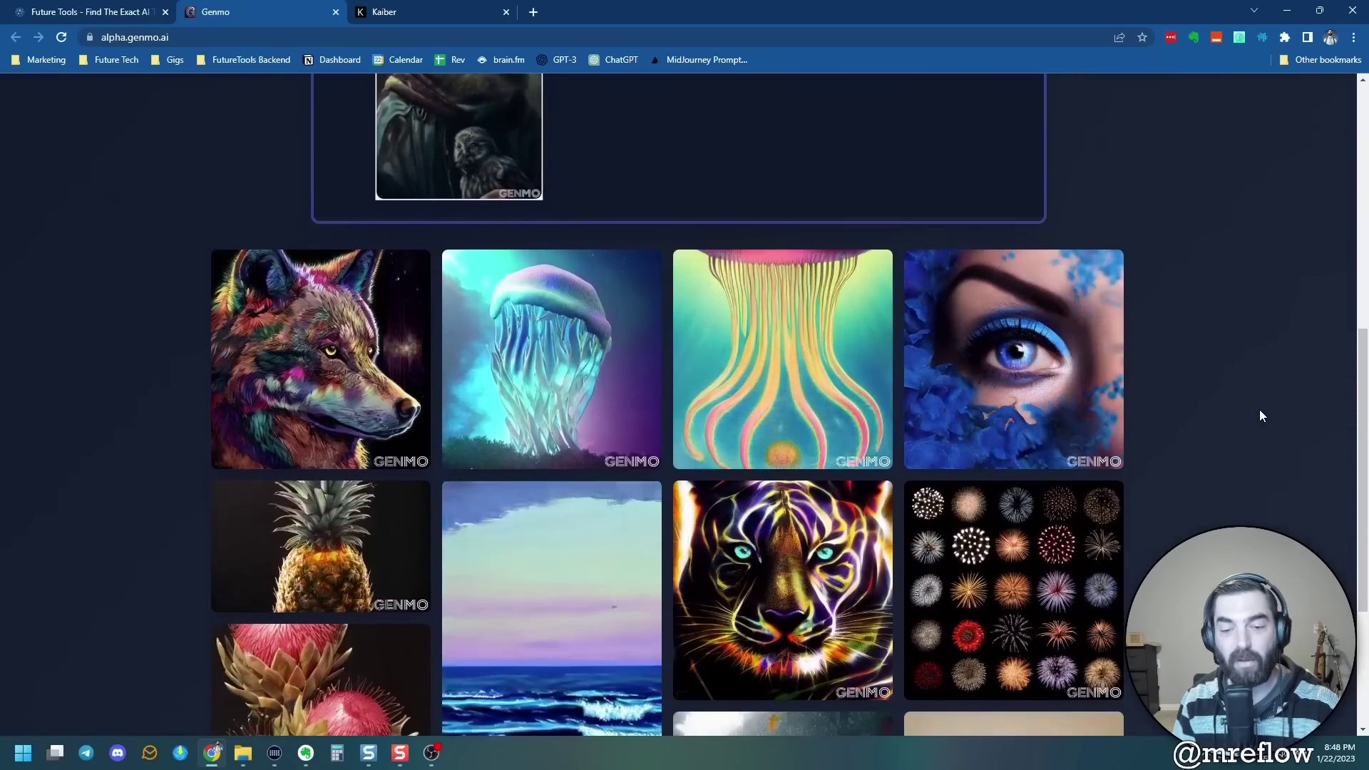
mouse_move(767, 250)
scroll(1276, 349, "down", 1)
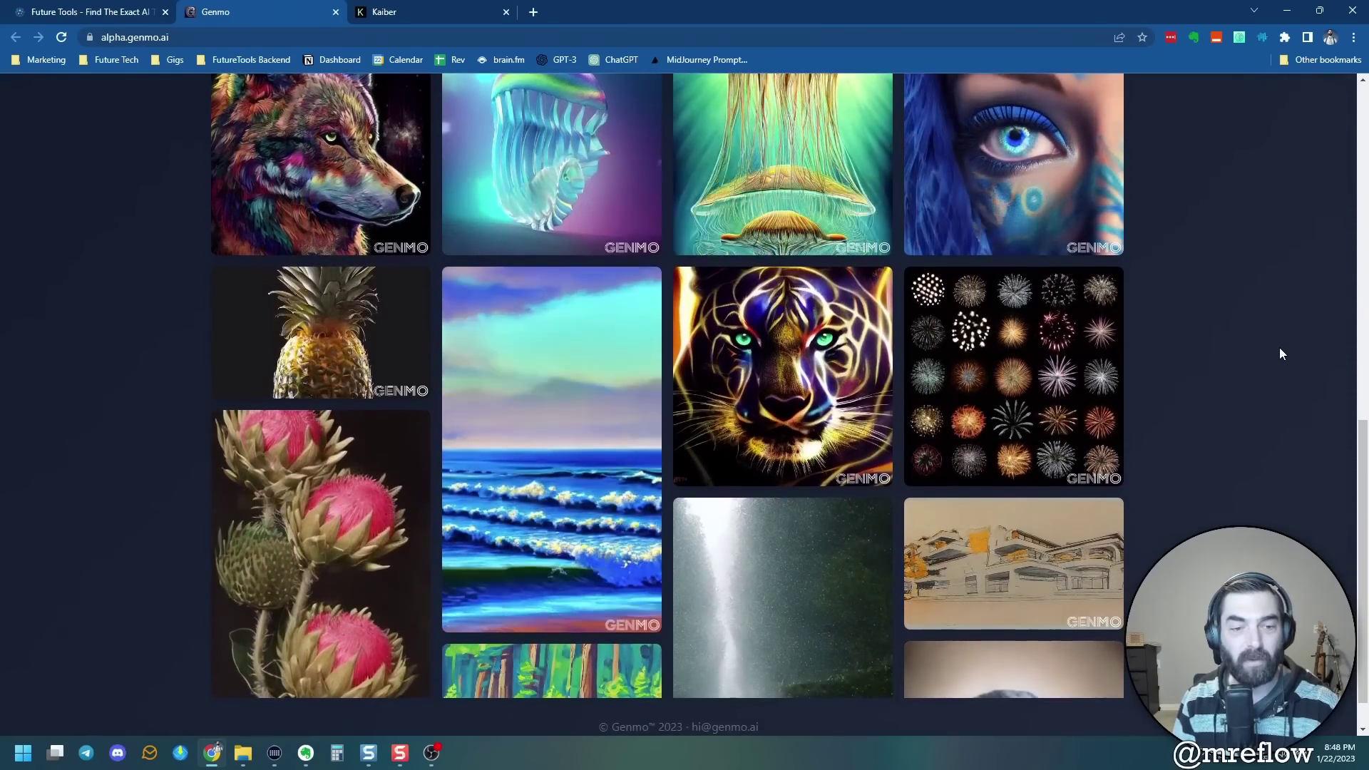
scroll(1294, 365, "up", 1)
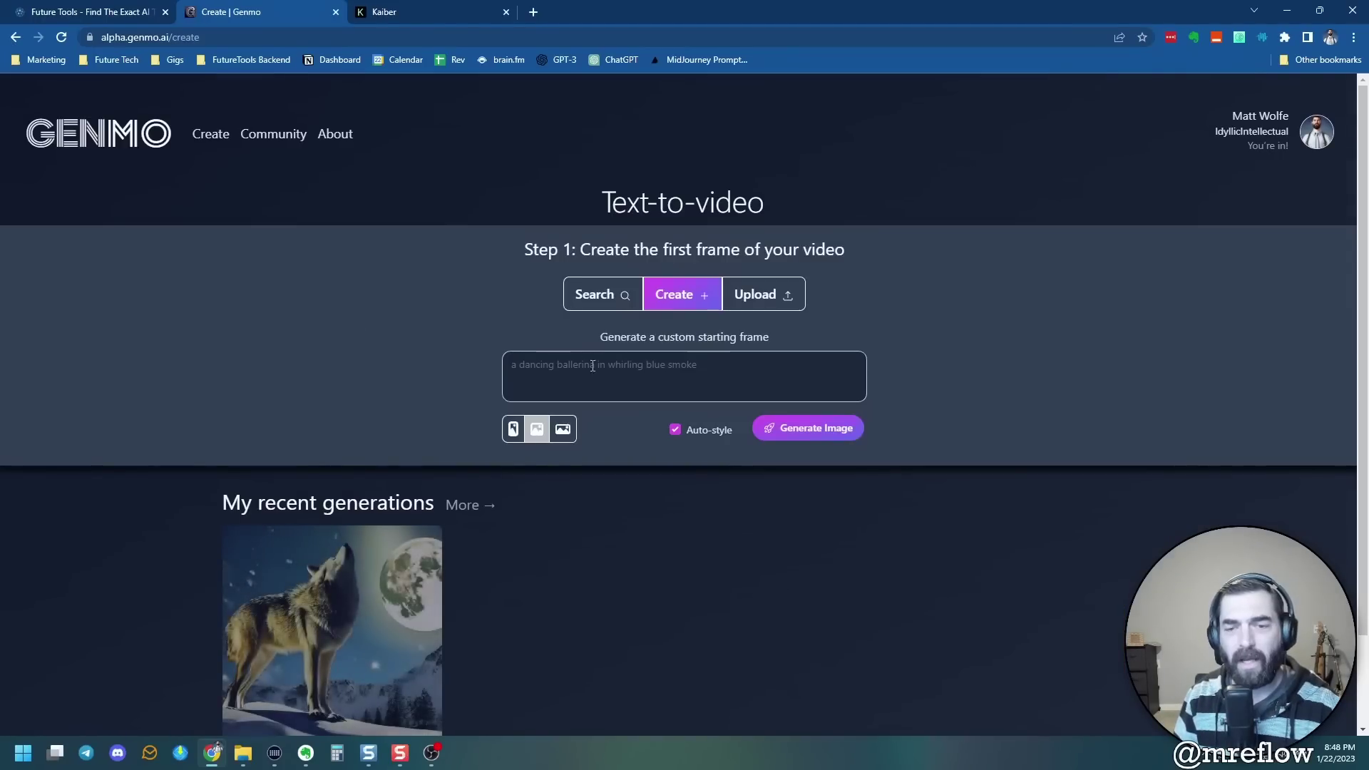
Open the wolf-howling-at-the-moon generation to see its prompt, seed and settings.
scroll(861, 520, "down", 2)
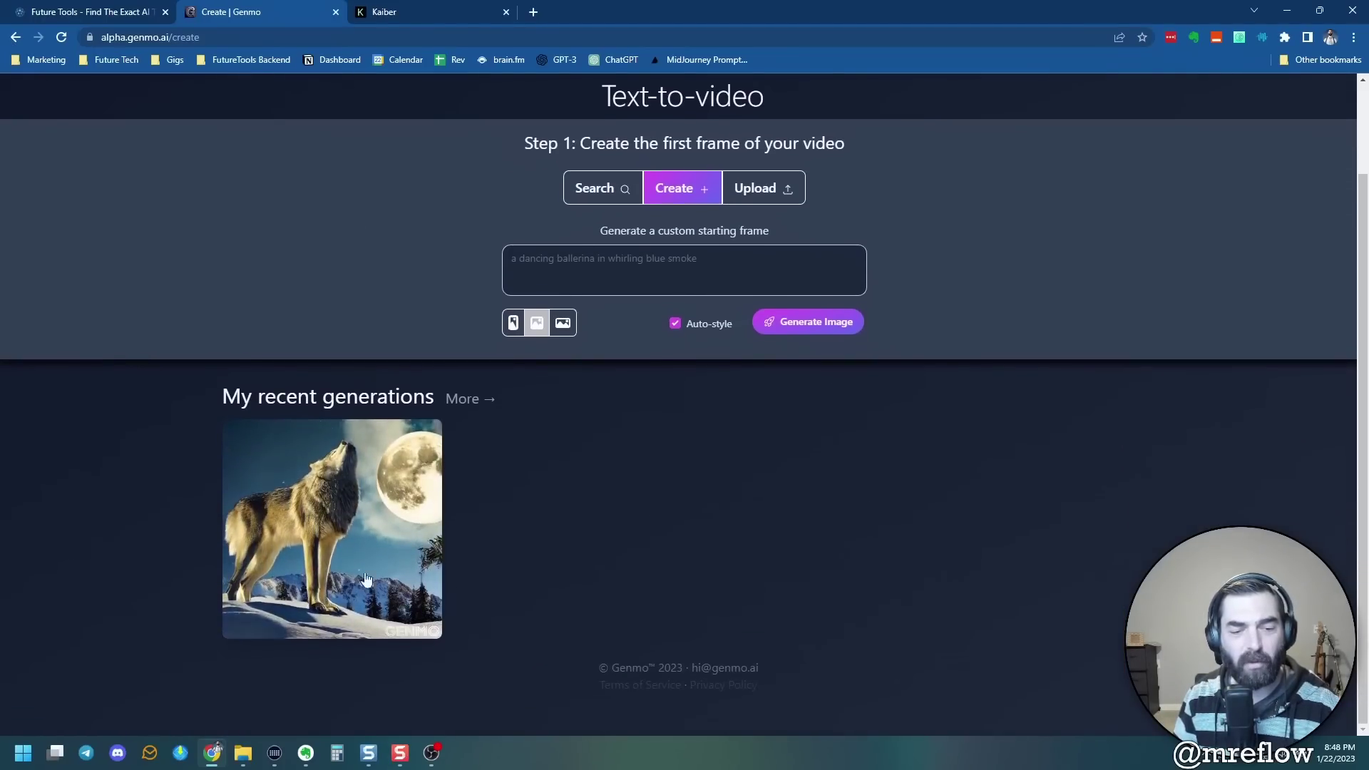
left_click(341, 547)
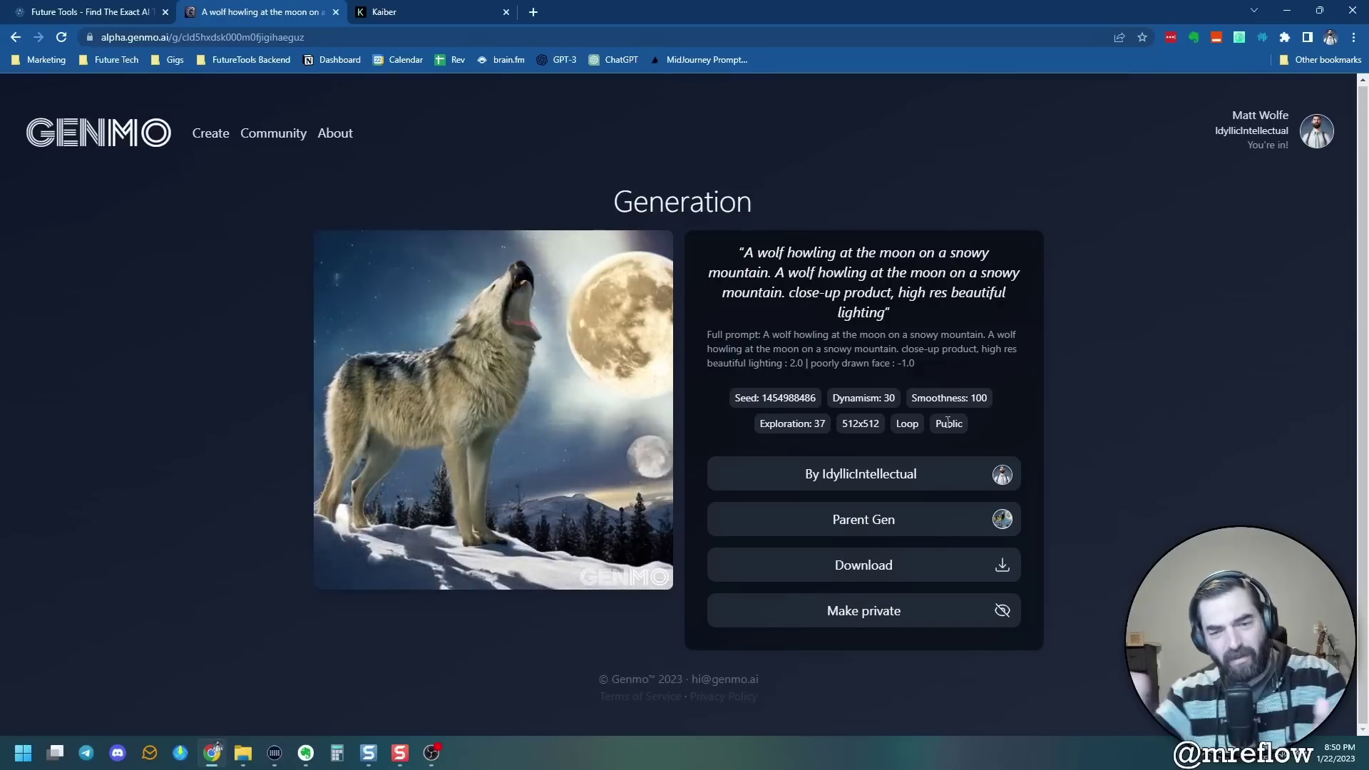
Start a new text-to-video with the prompt 'A monkey wearing a top hat, eating a pineapple on the beach'.
left_click(213, 139)
left_click(670, 378)
type("A monk")
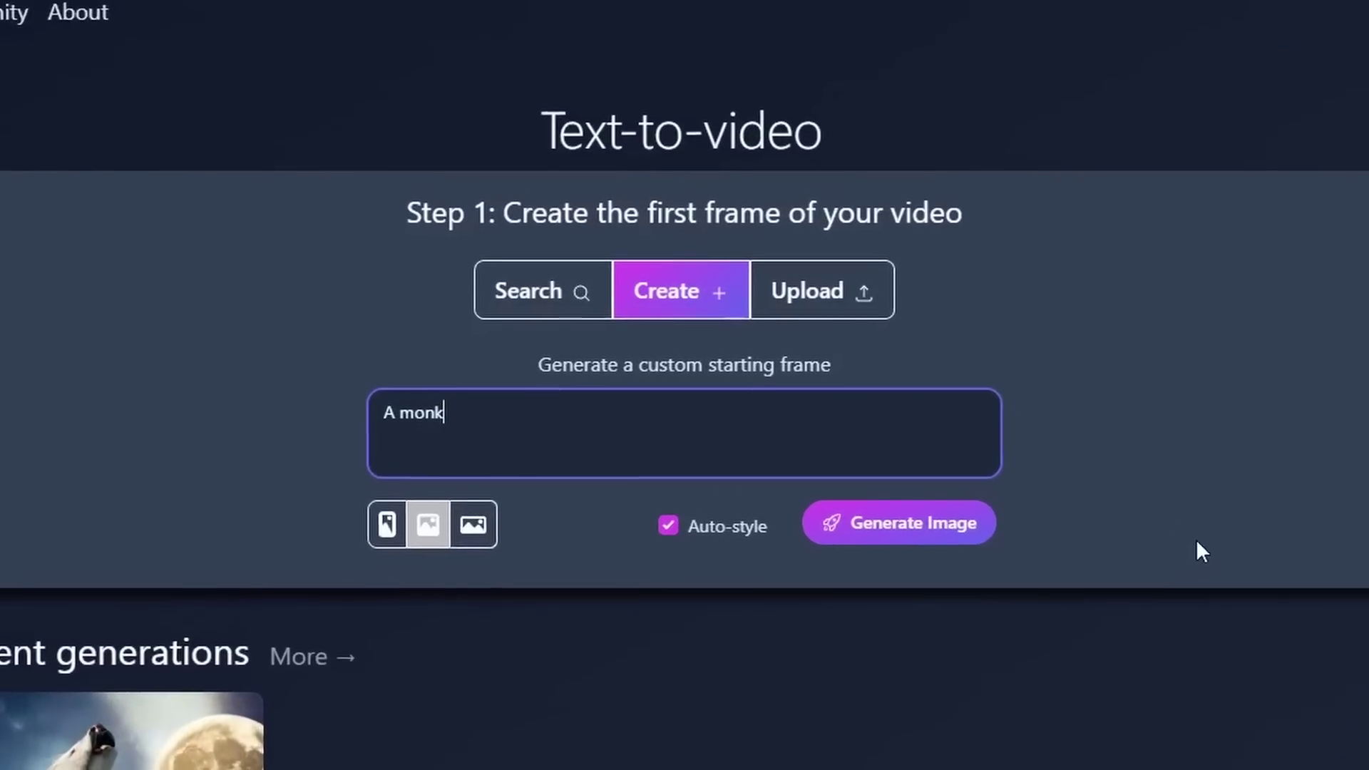
type("ey wearing a top ha")
key("BackSpace")
key("BackSpace")
type("hat, eating a pineapple on the b")
key("BackSpace")
type("apple on the beach")
Generate the starting images and pick the monkey image as the first frame.
left_click(919, 550)
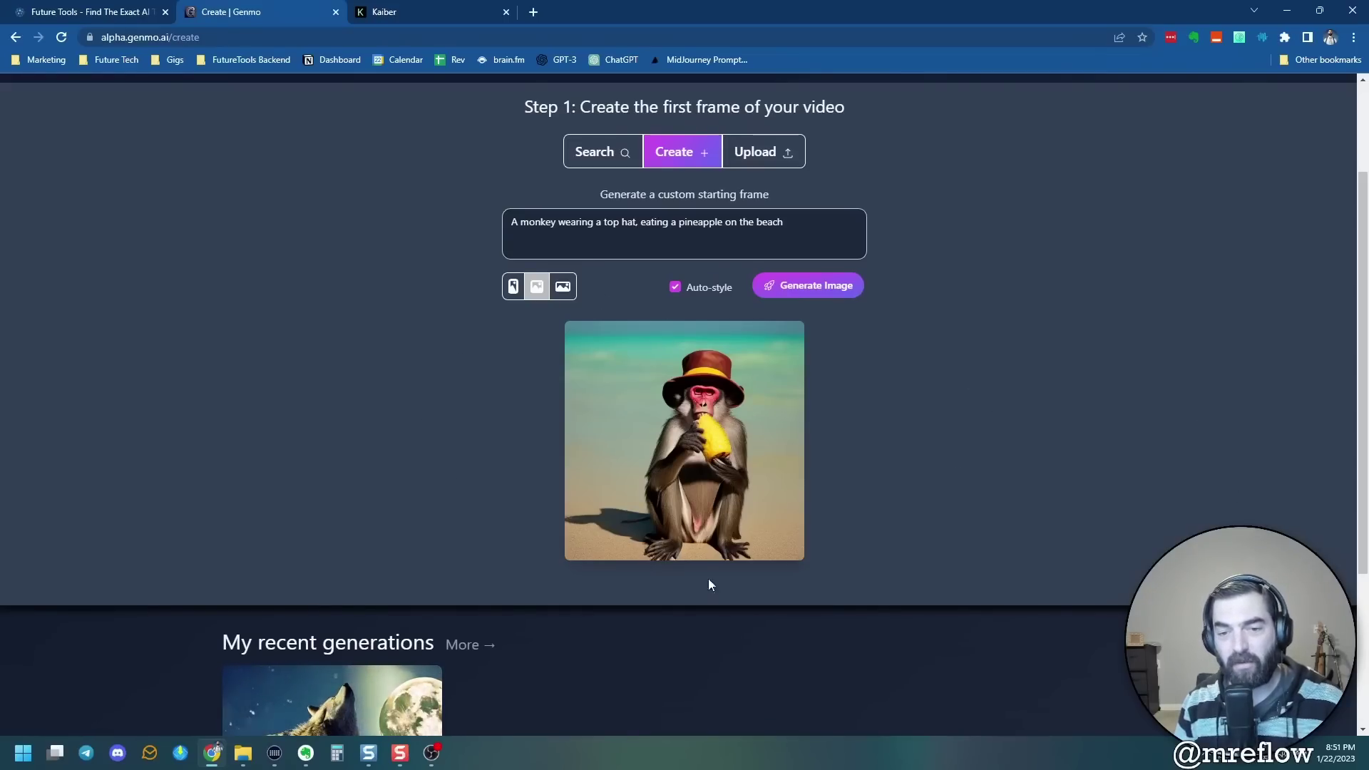
mouse_move(706, 517)
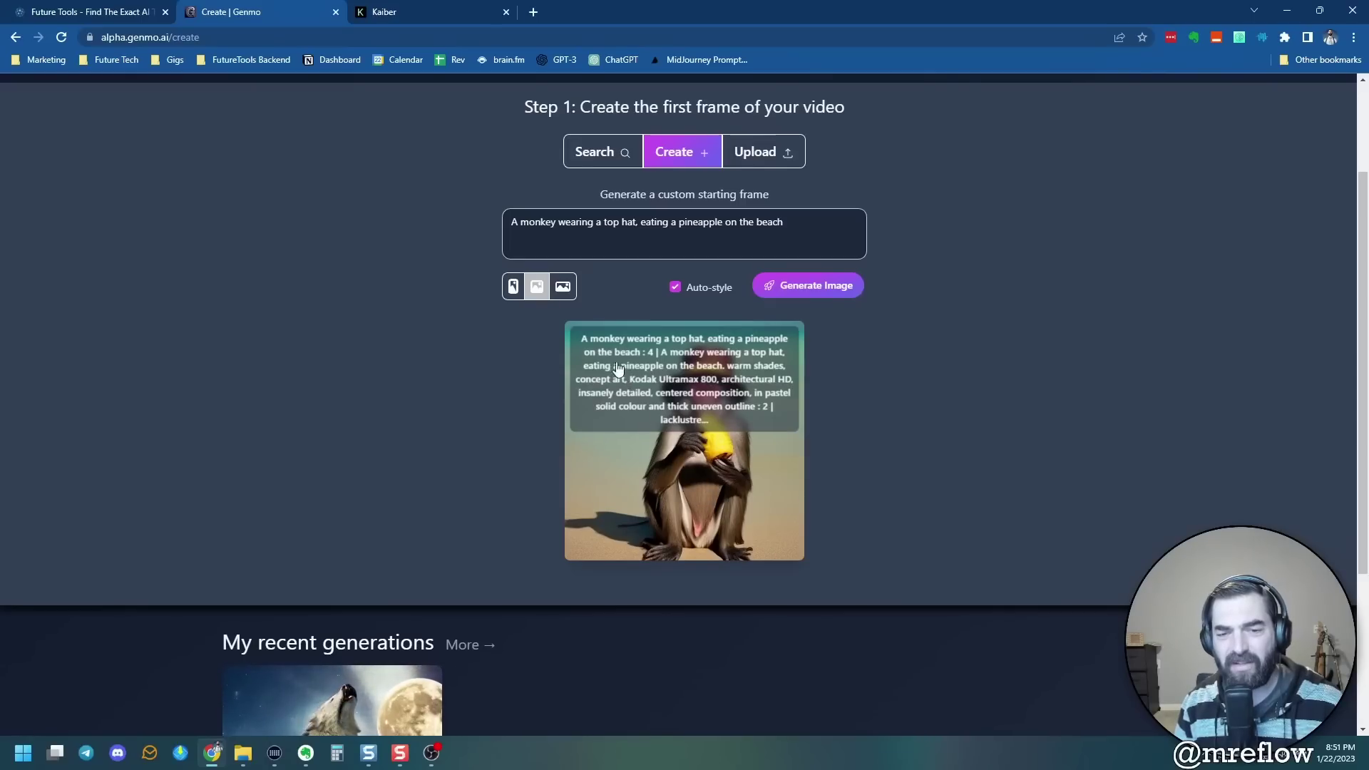
left_click(636, 455)
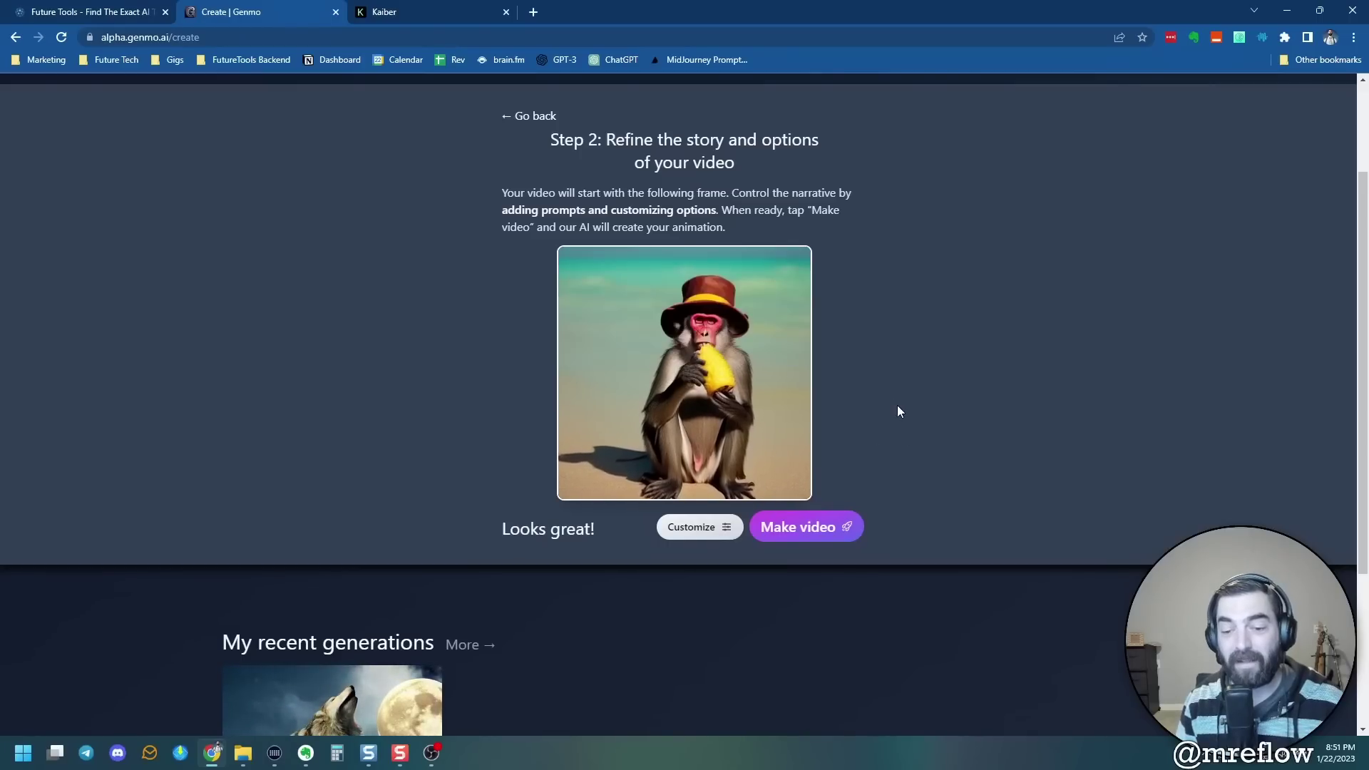
In the customization options, raise Dynamism from 30 to 50.
left_click(695, 527)
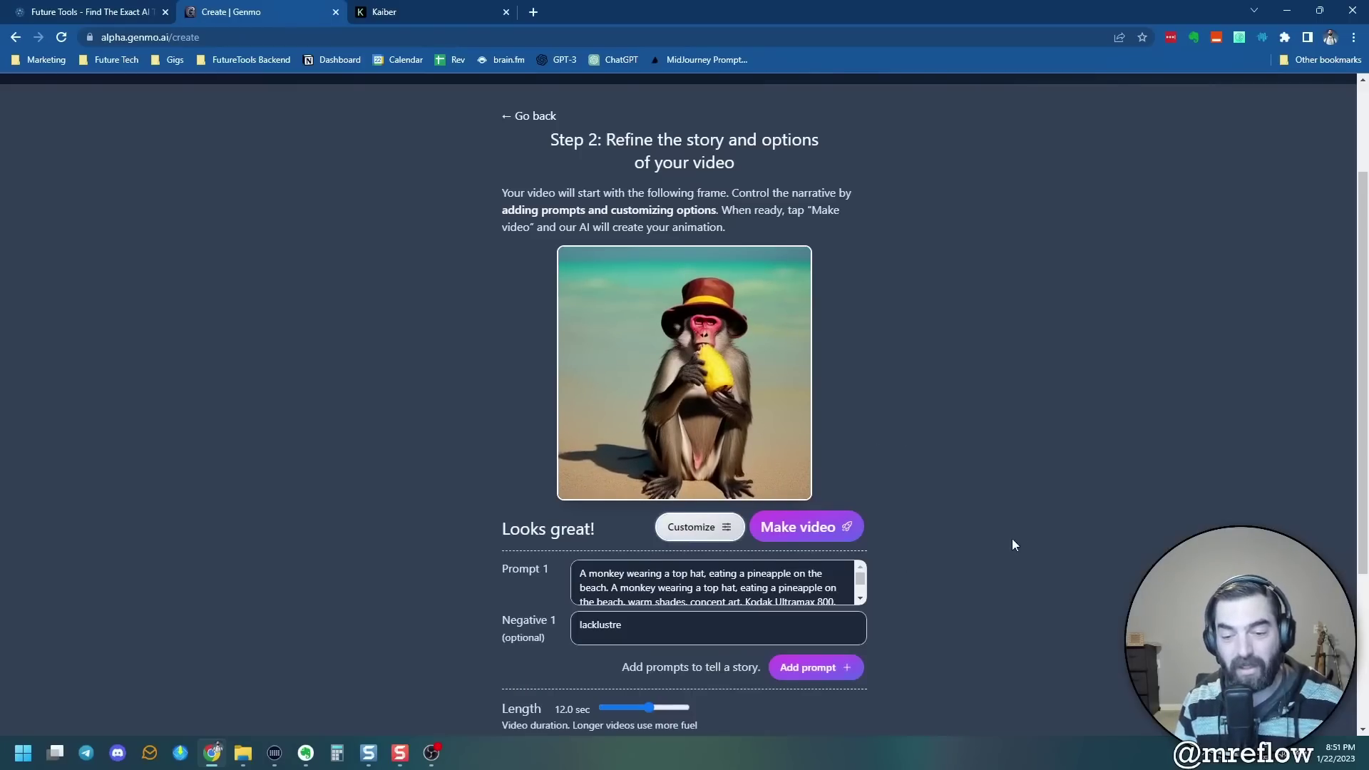
scroll(1026, 529, "down", 3)
scroll(856, 369, "down", 1)
scroll(861, 366, "up", 2)
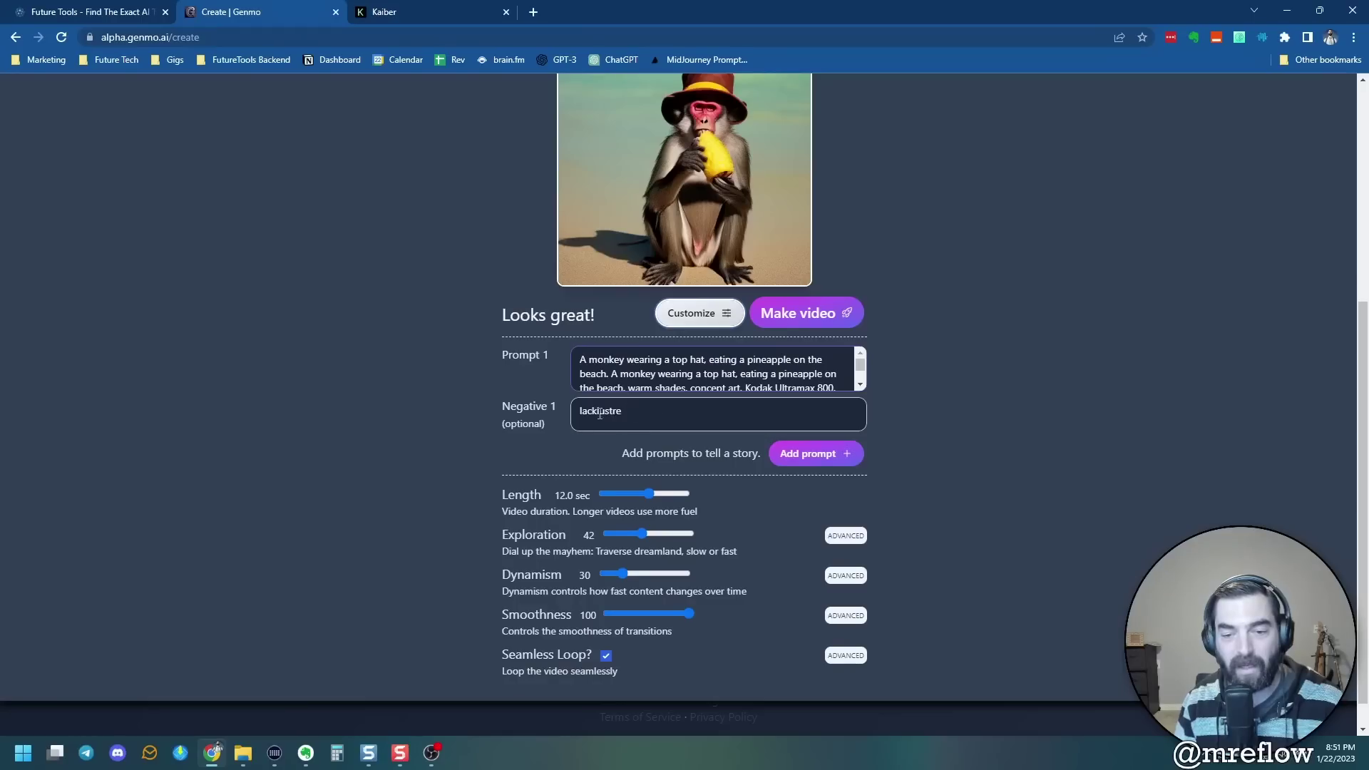
scroll(1113, 516, "up", 1)
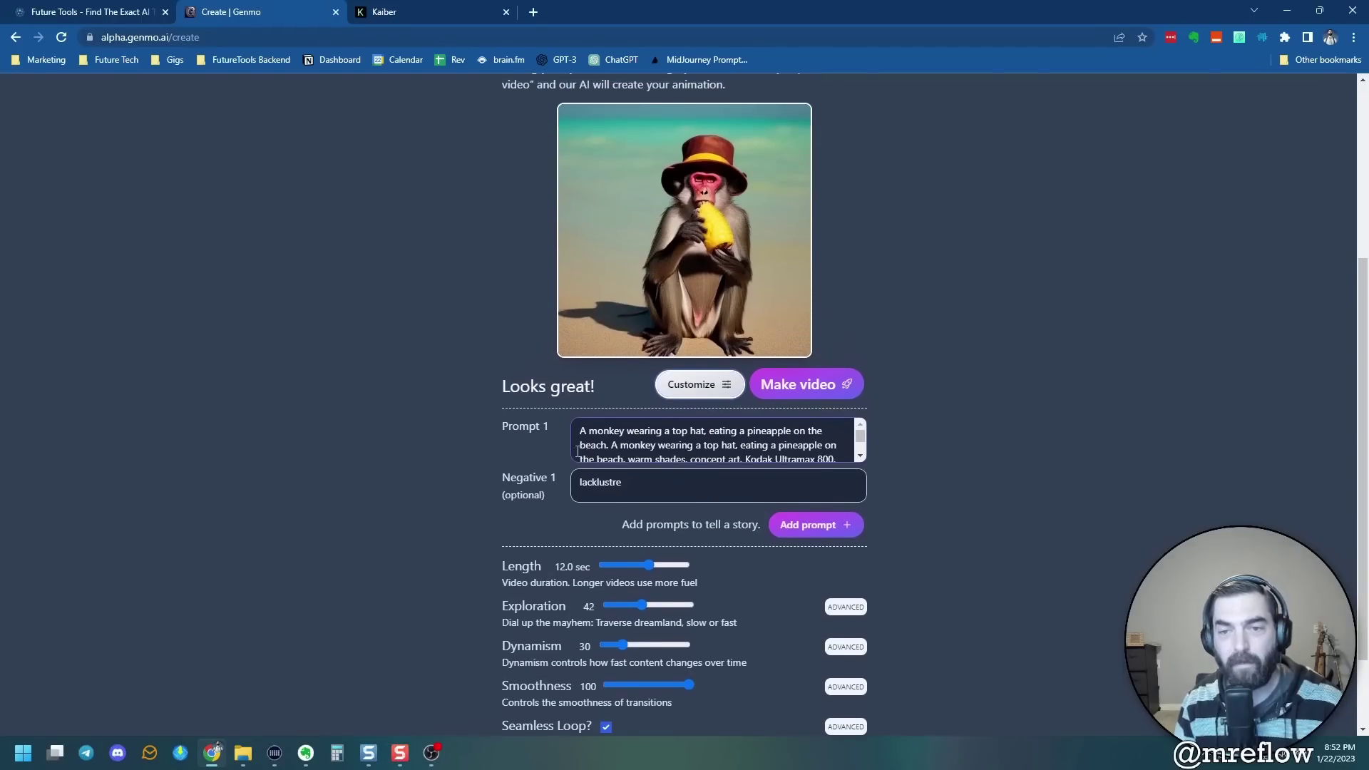
scroll(568, 462, "down", 2)
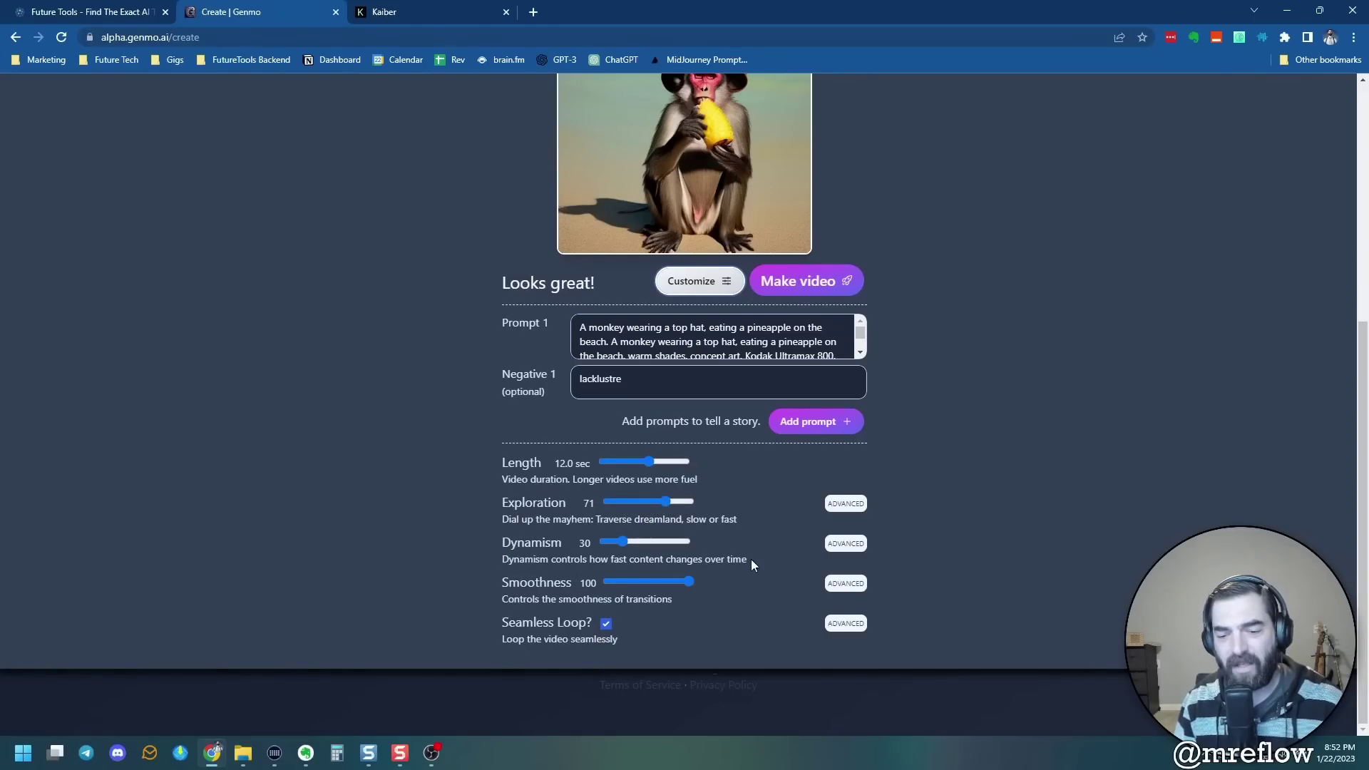
left_click_drag(622, 544, 640, 545)
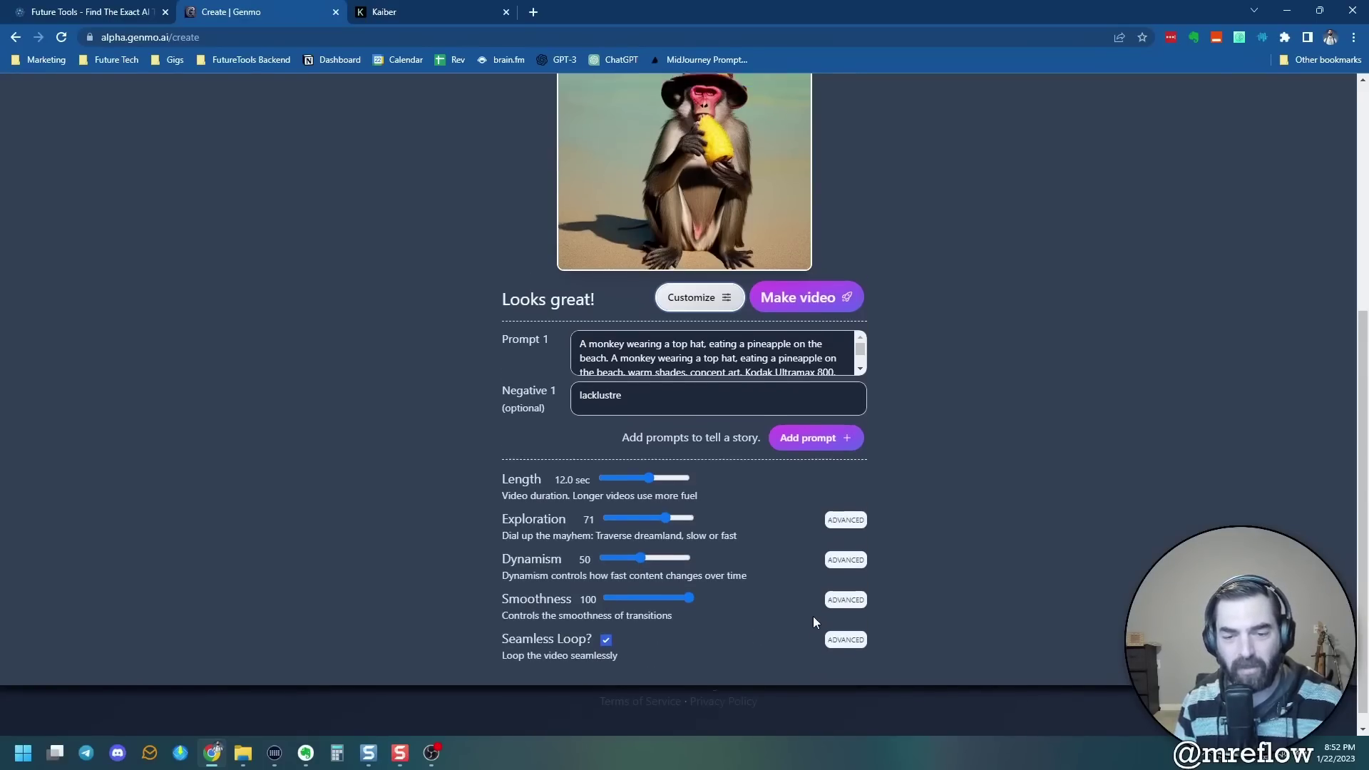
Lengthen the monkey video from 12 to 14 seconds.
scroll(813, 619, "up", 2)
scroll(709, 622, "down", 1)
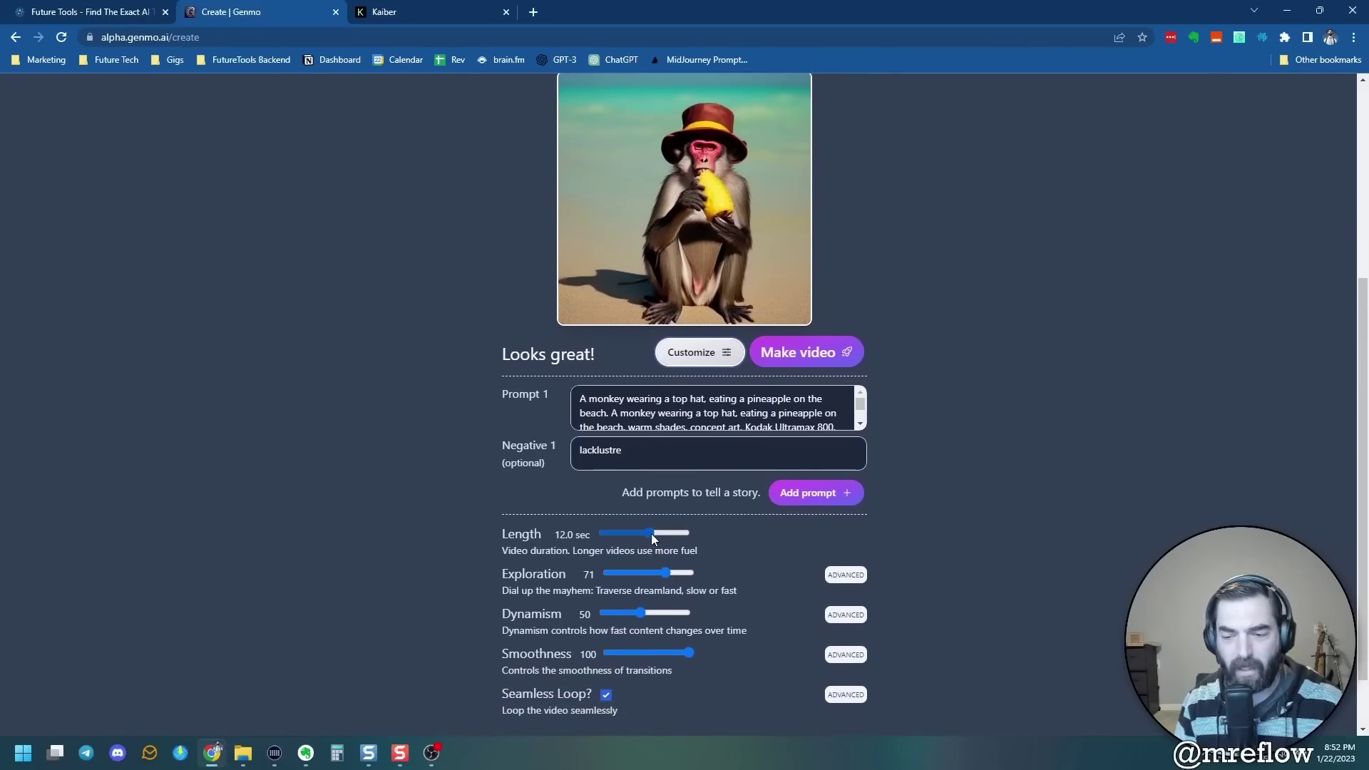
left_click_drag(647, 531, 658, 529)
scroll(1037, 635, "up", 2)
scroll(1015, 631, "down", 1)
scroll(990, 609, "up", 1)
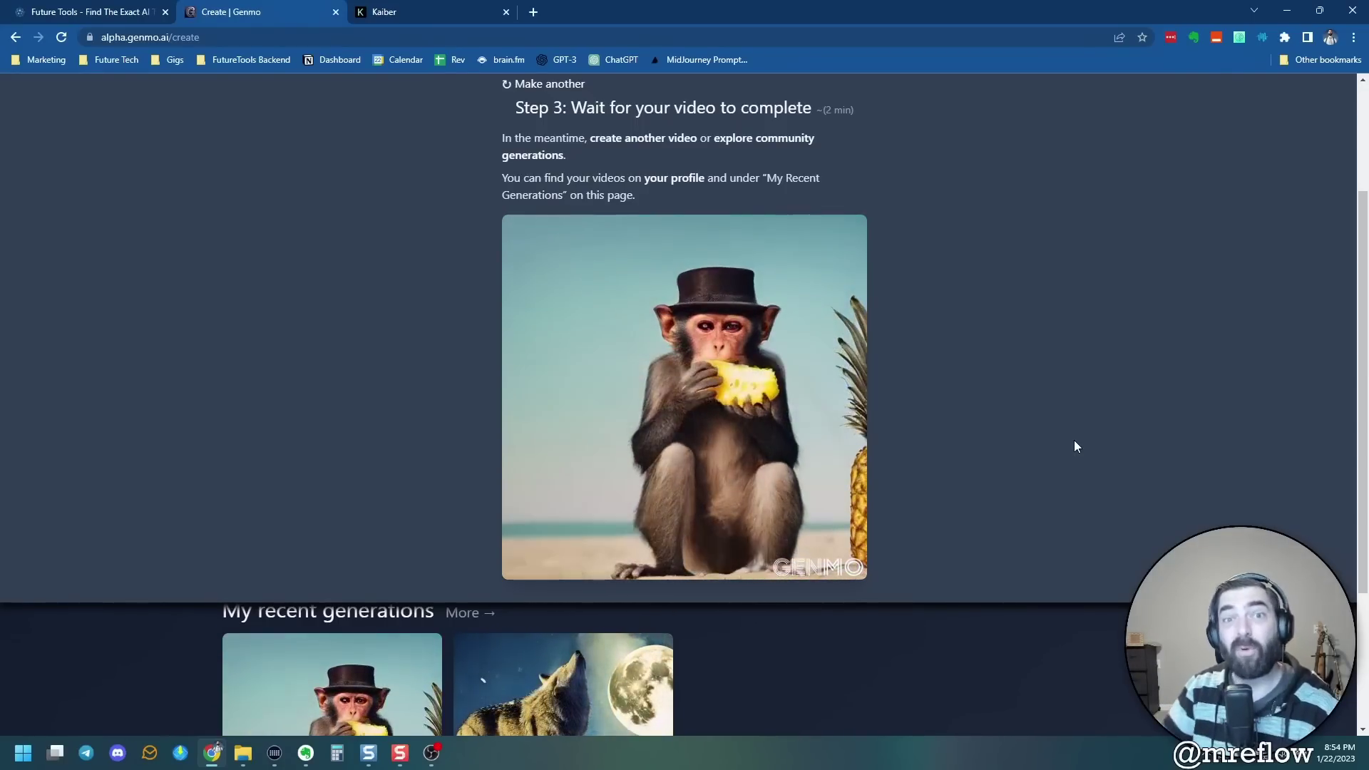
Download the finished monkey video and save it as video.mp4 in Downloads.
left_click(611, 418)
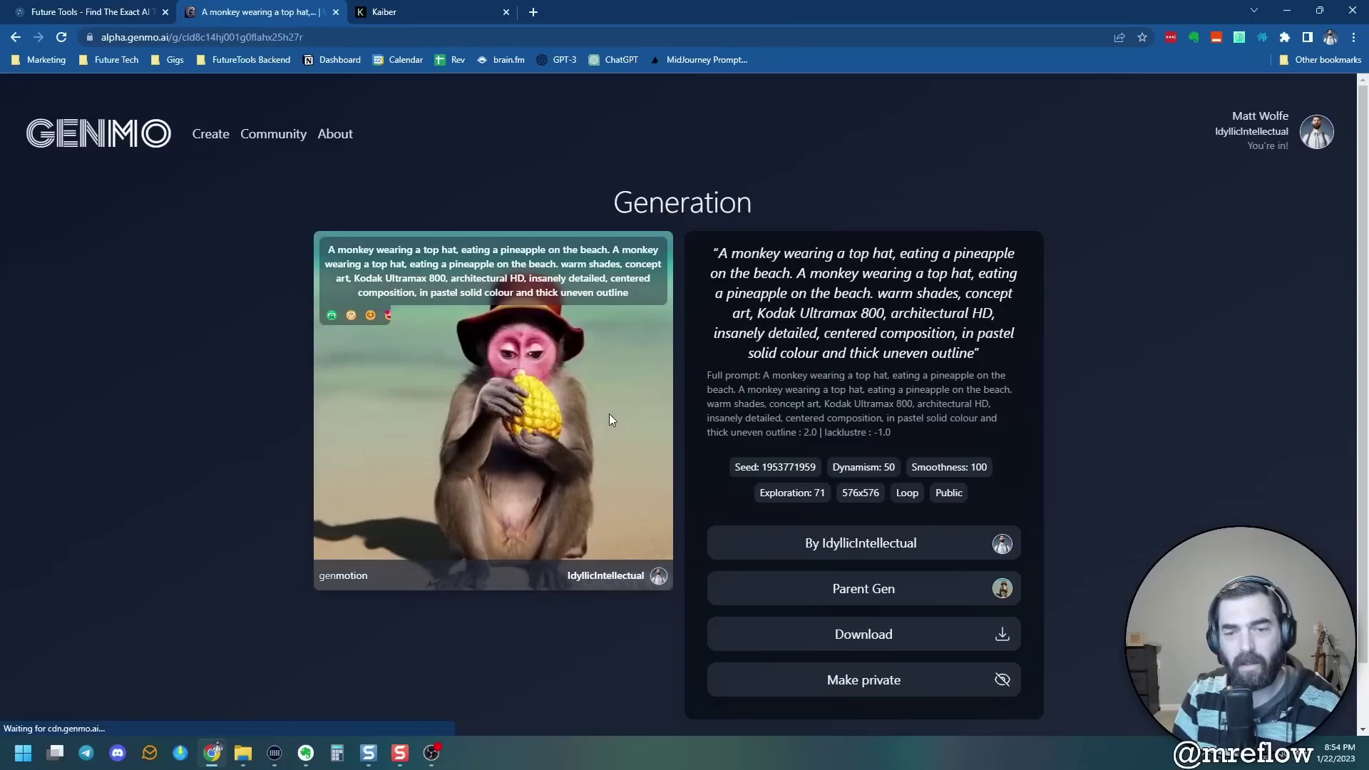
scroll(984, 385, "down", 1)
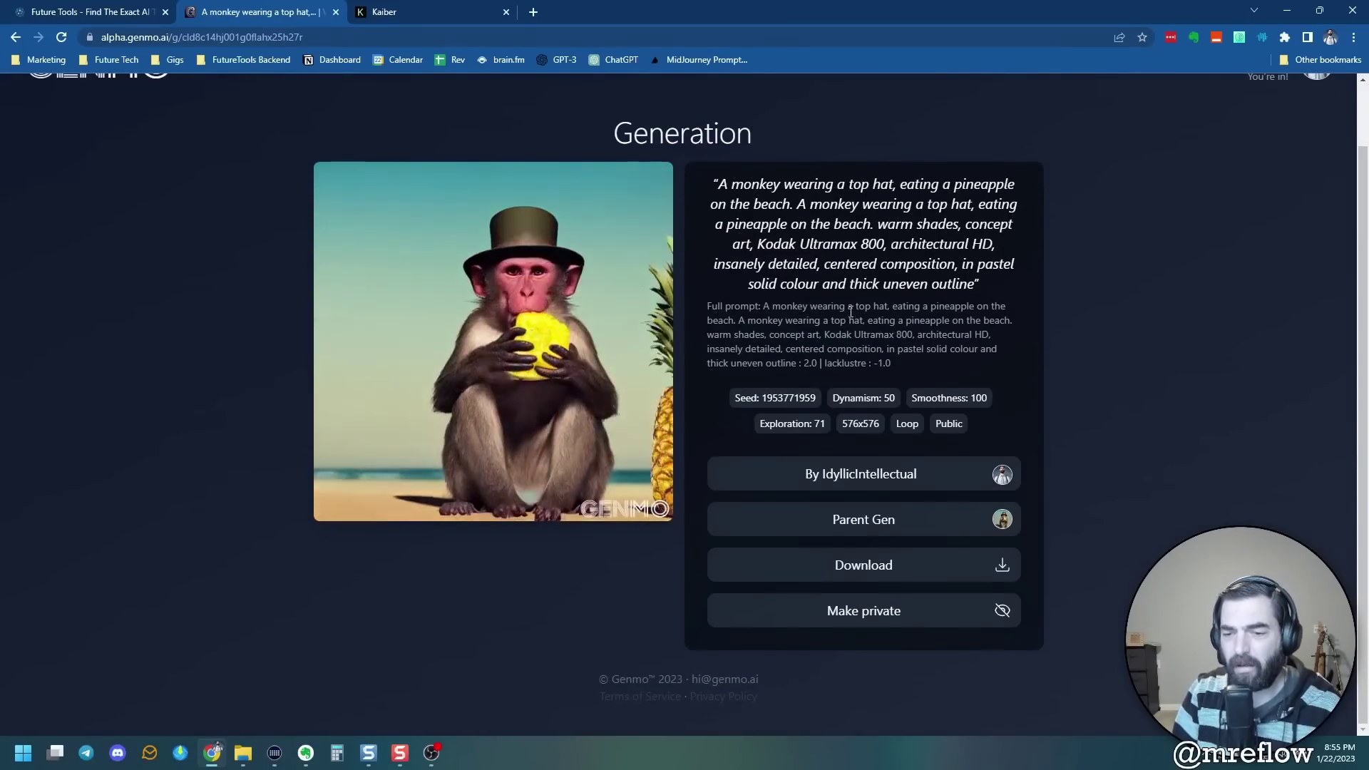
left_click(881, 567)
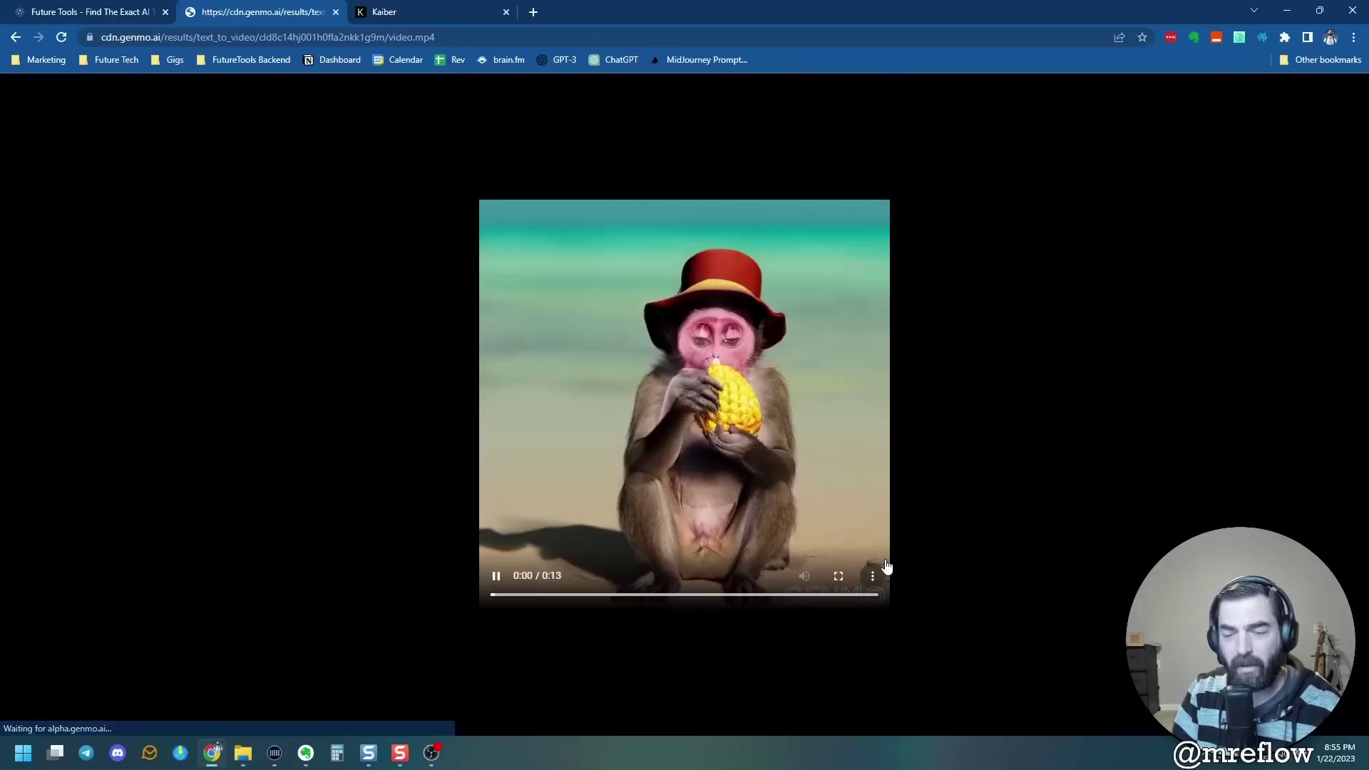
right_click(295, 208)
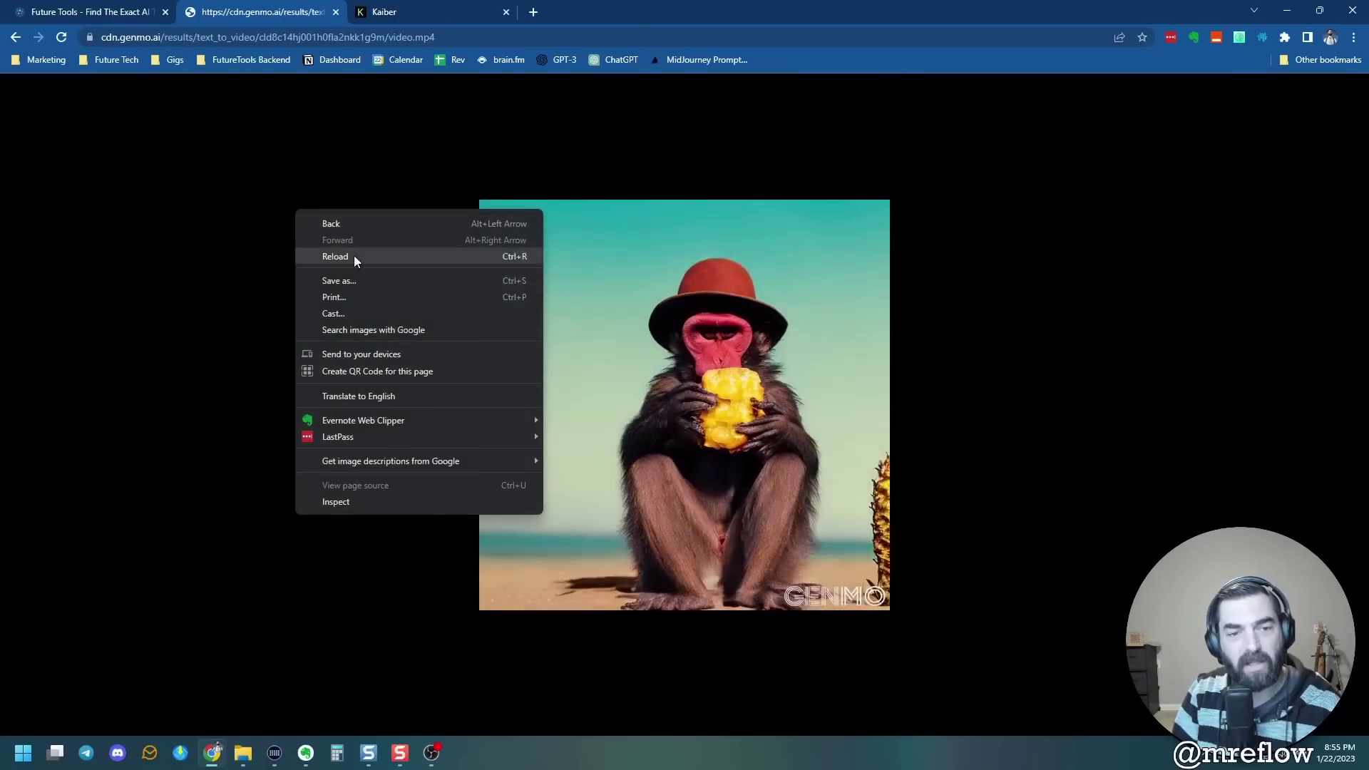
left_click(374, 282)
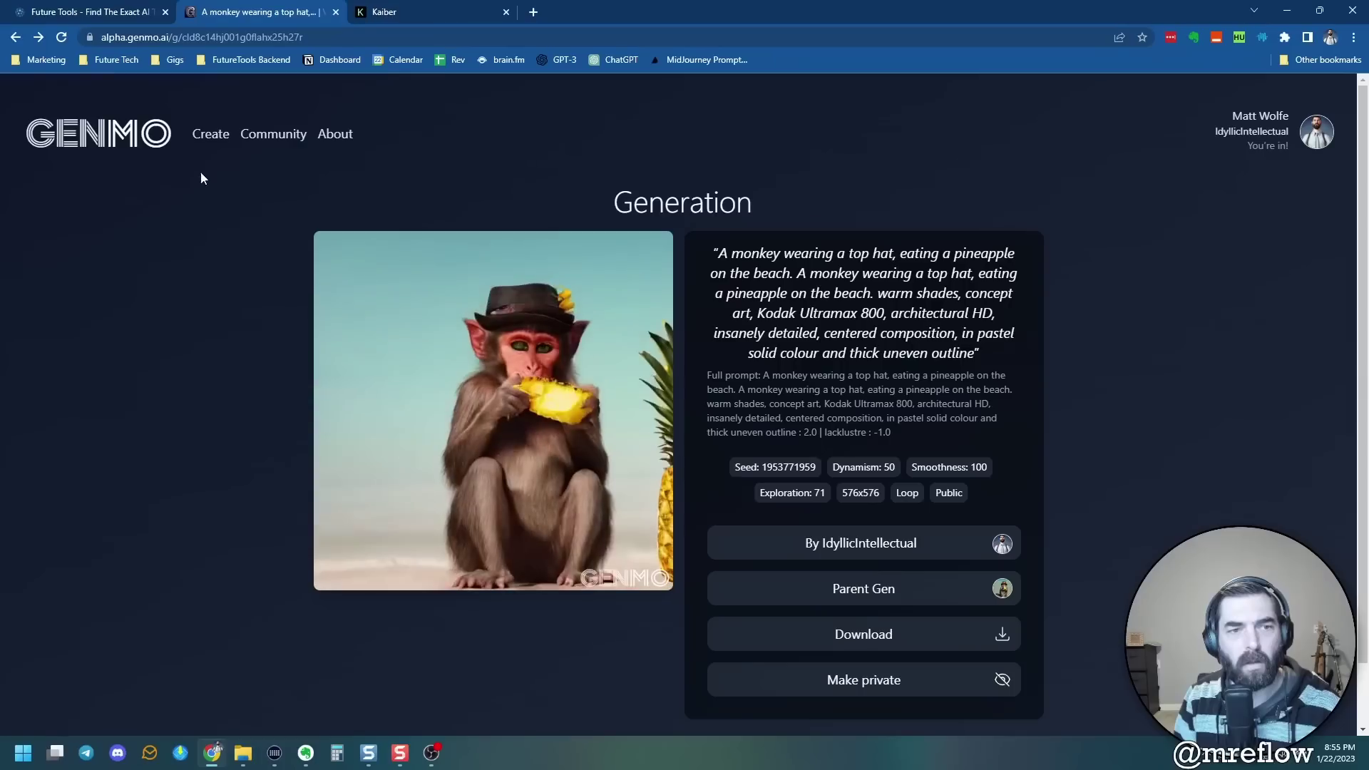
left_click(208, 135)
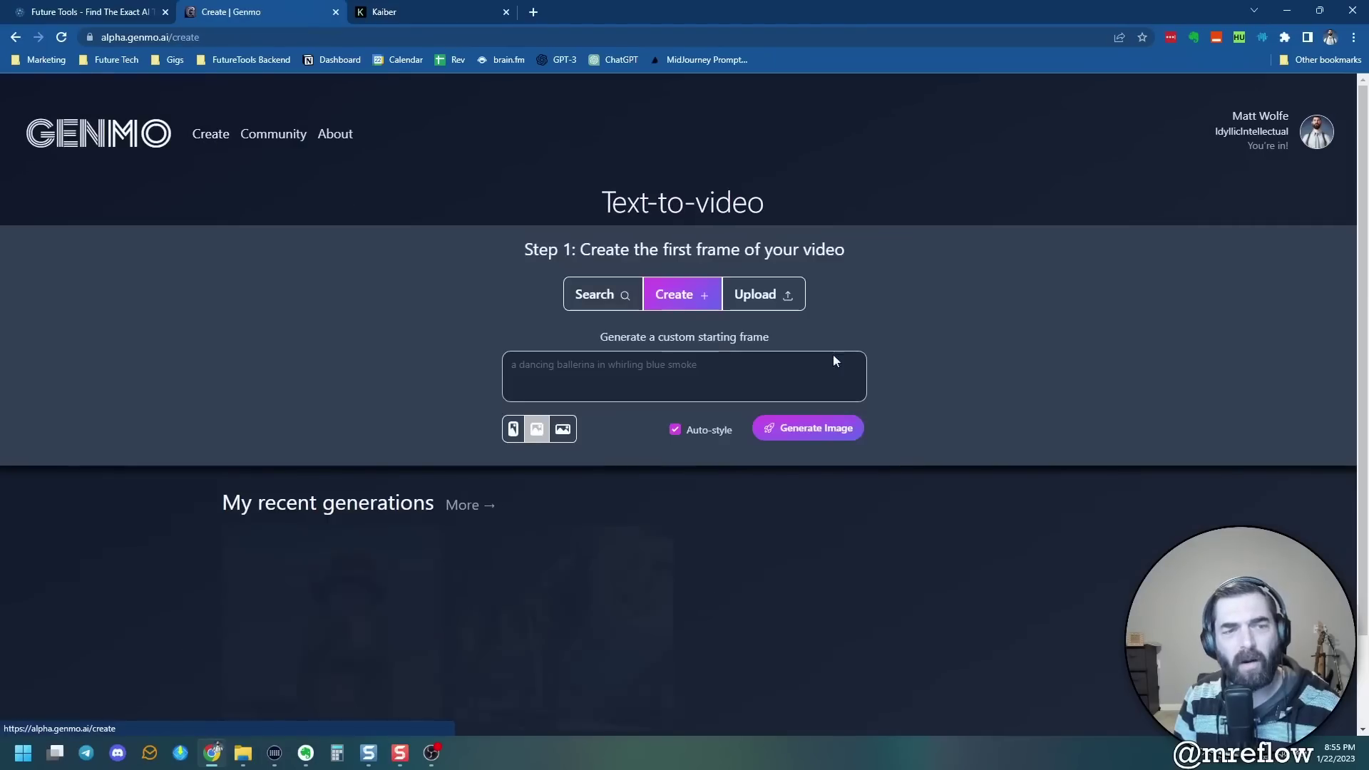
Generate starting images for 'A green forest with a cliffside, flowing waterfall coming down the cliff into a stream'.
left_click(682, 373)
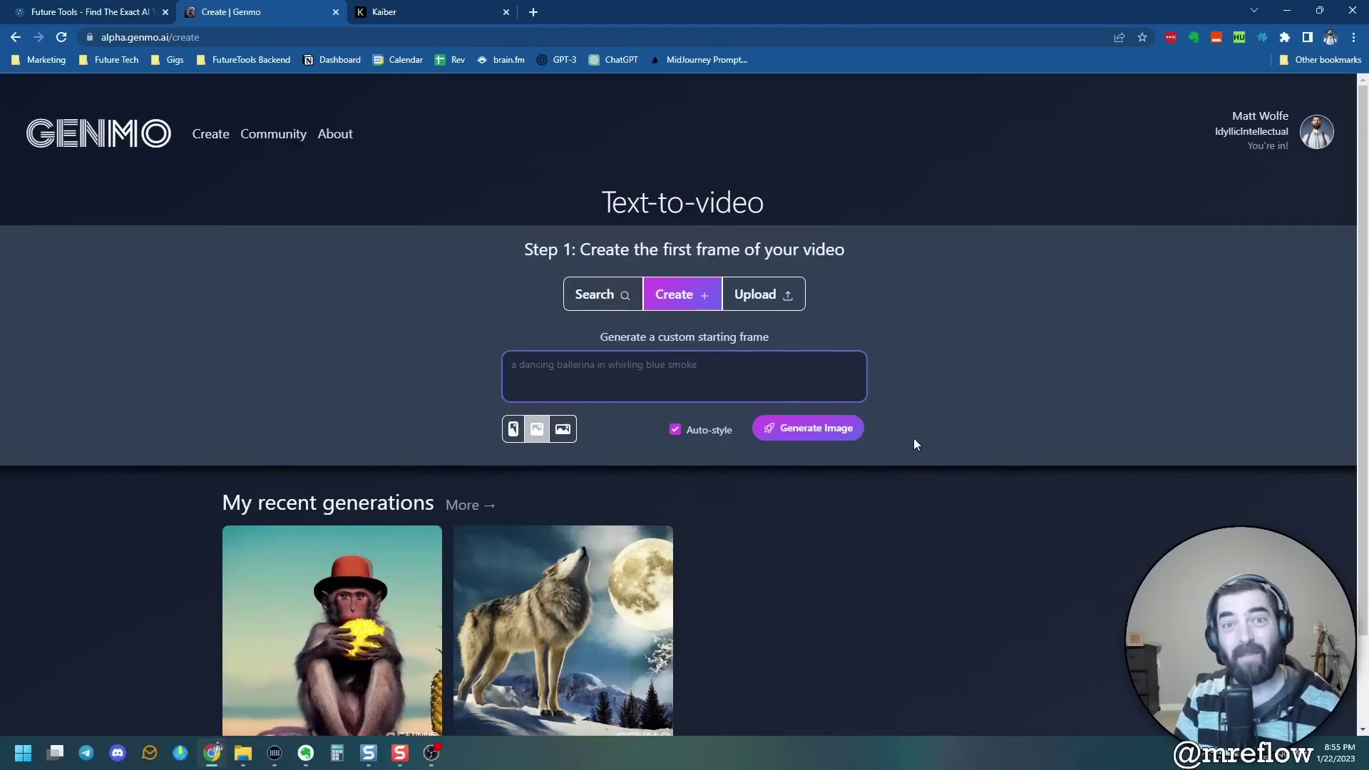
type("A")
type(" green forest with a")
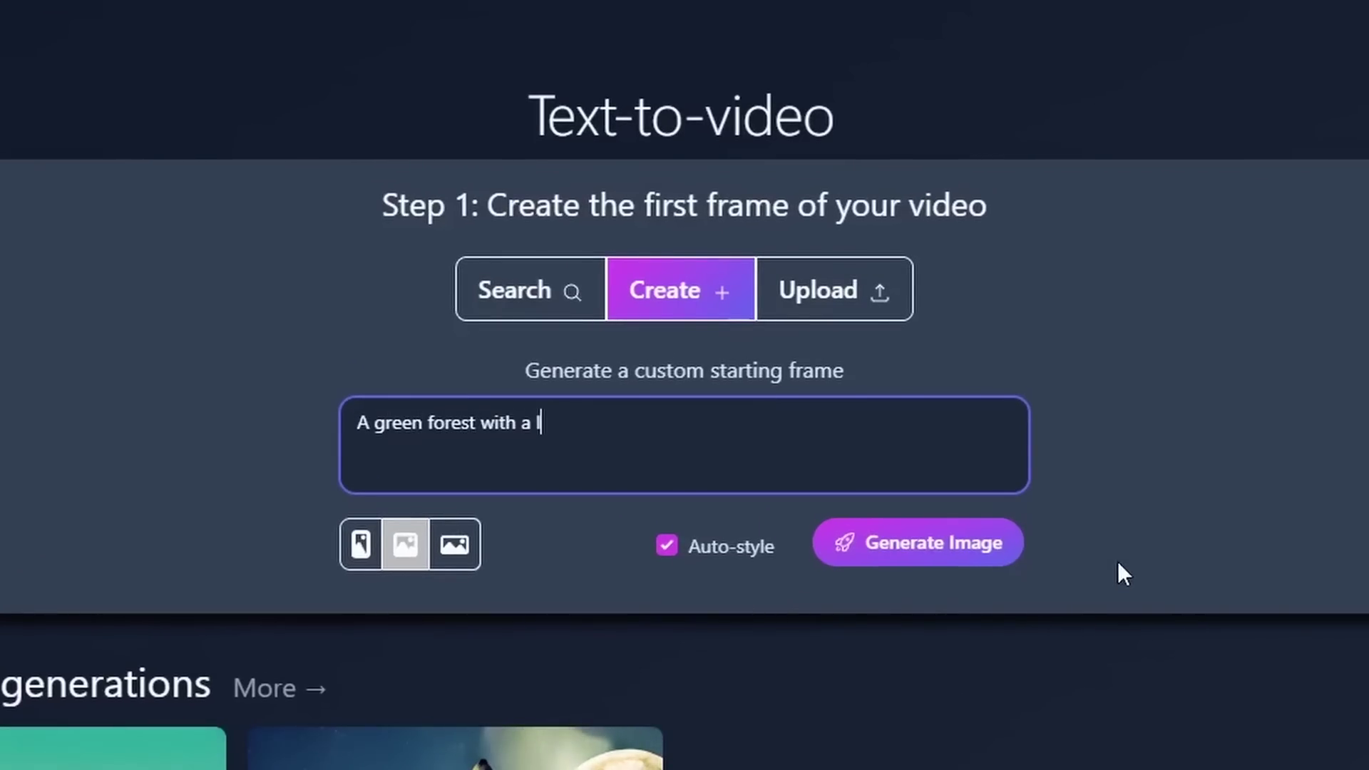
type(" cliffside, flowin")
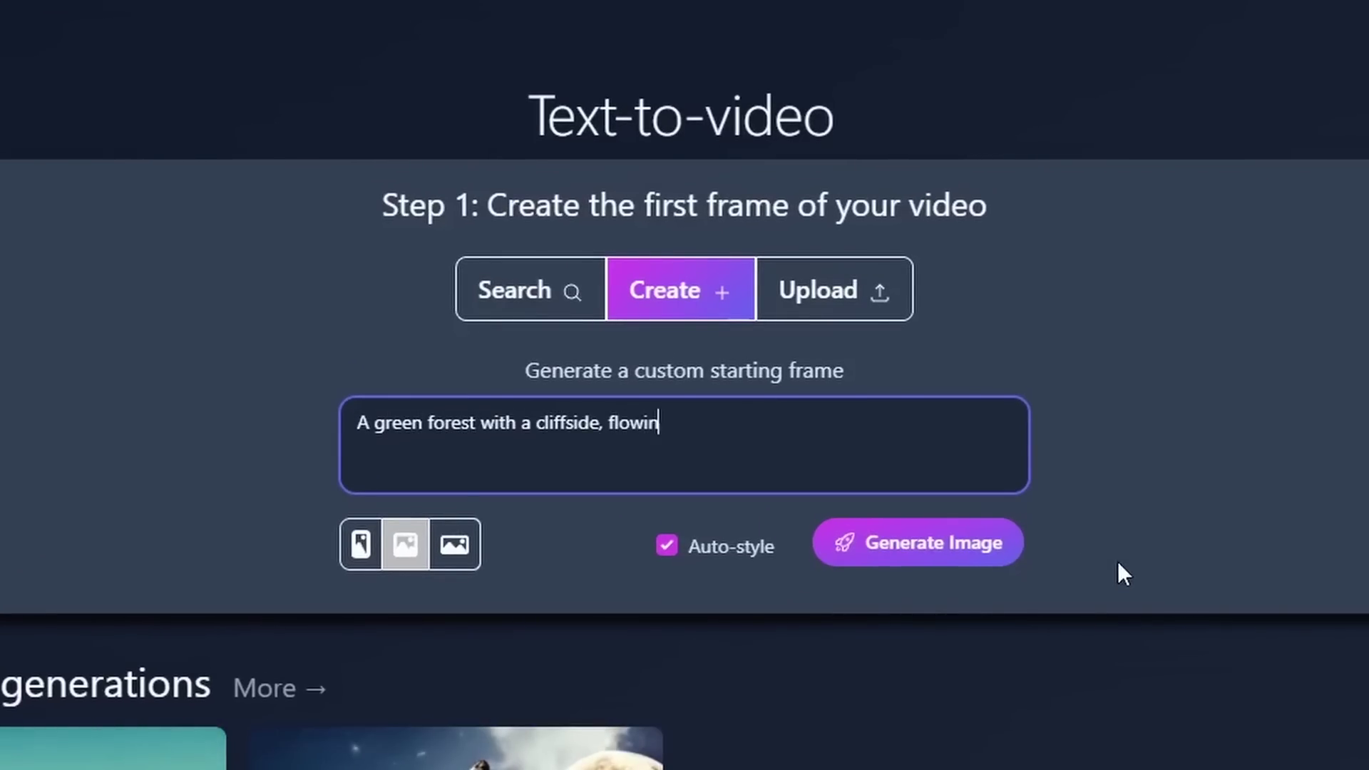
type("g waterfall coming ")
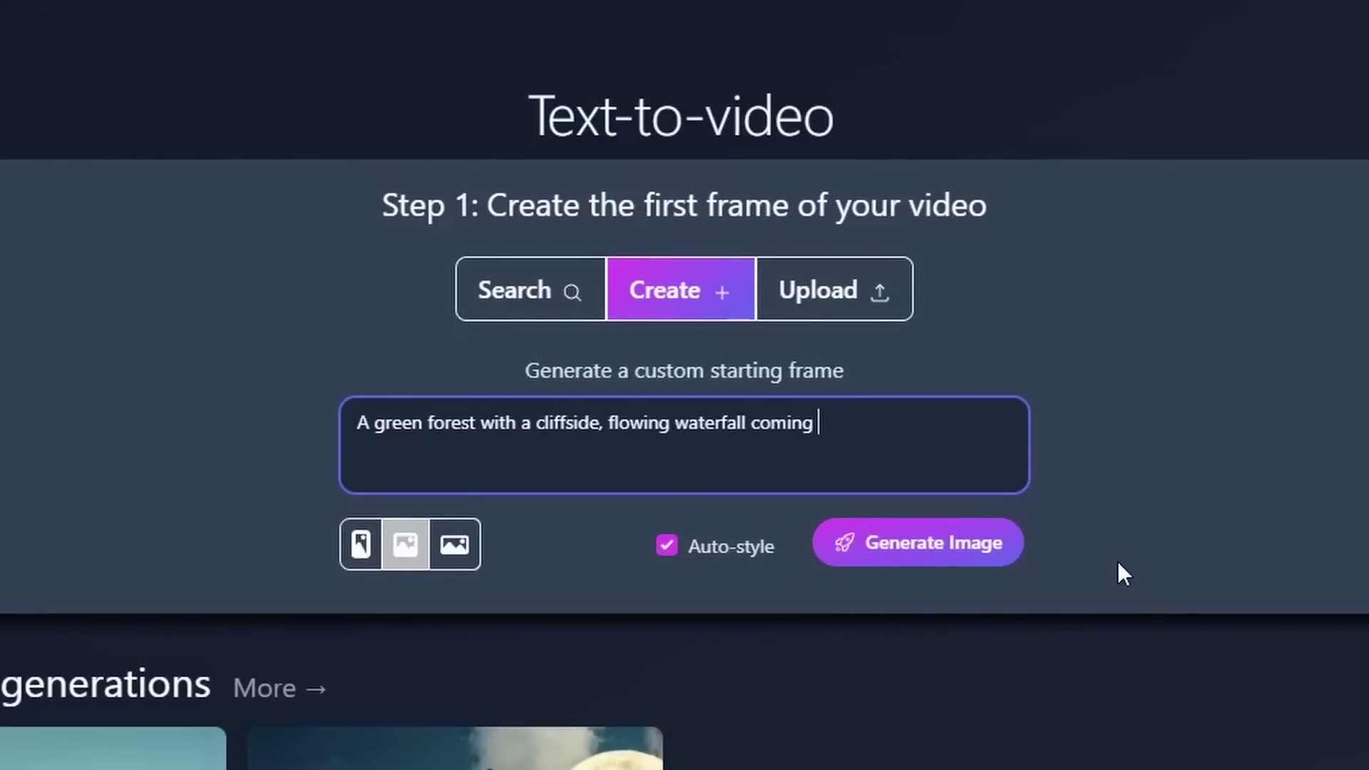
type("down the cliff into a")
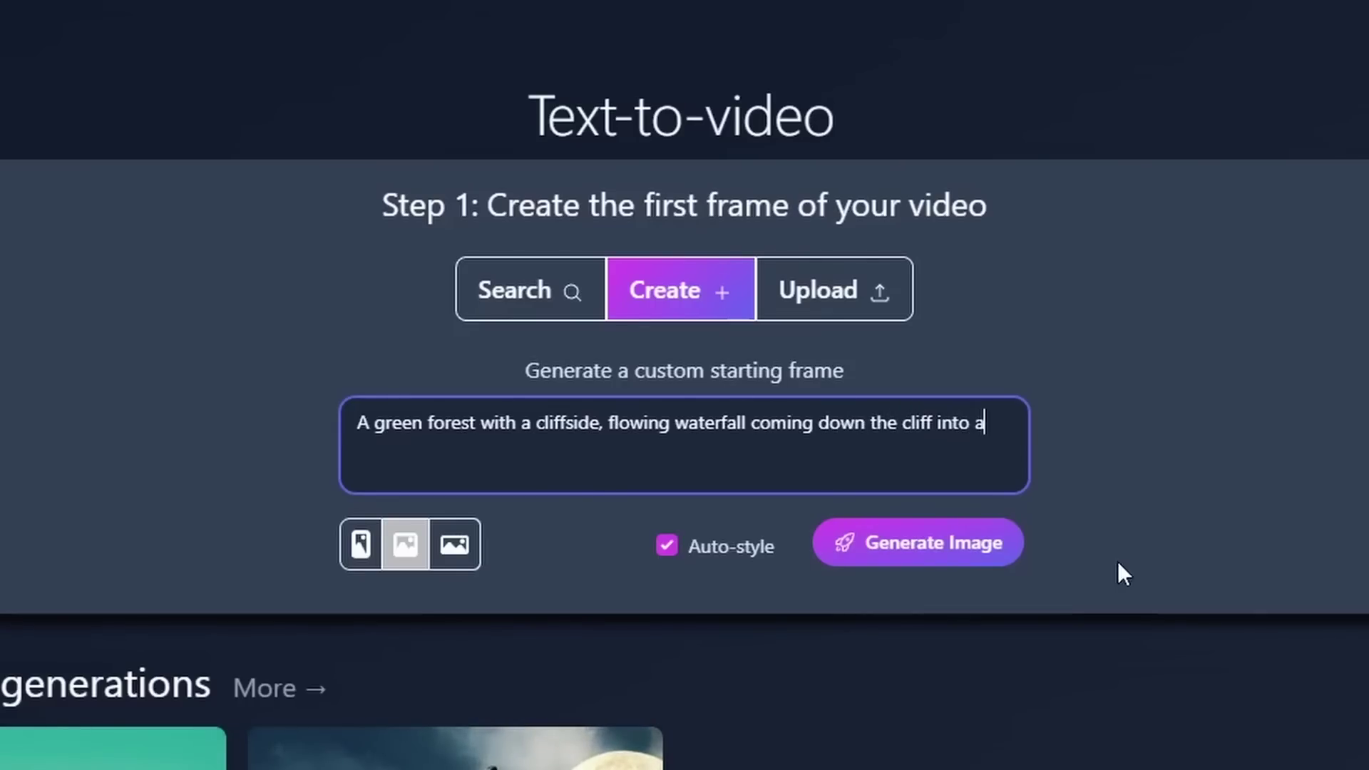
type(" stream that cuts a path through the")
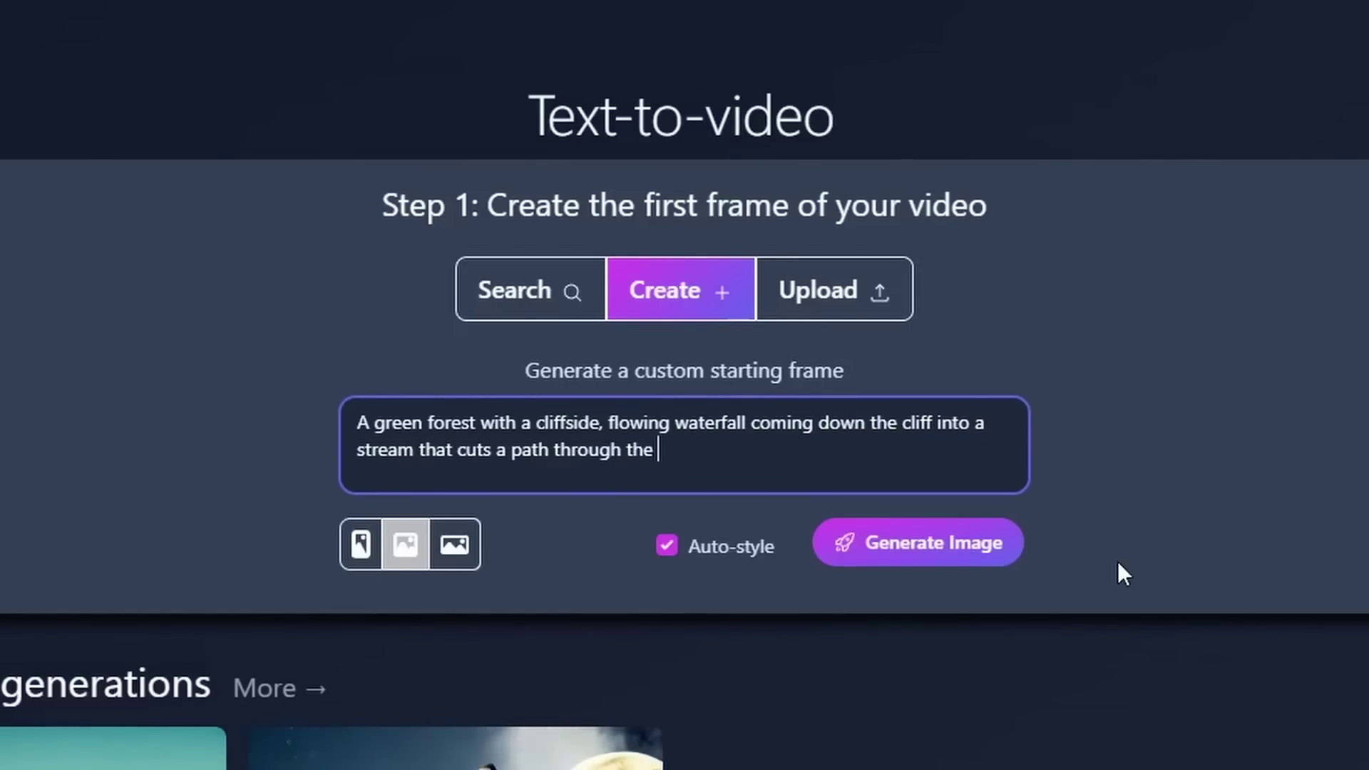
type(" forest")
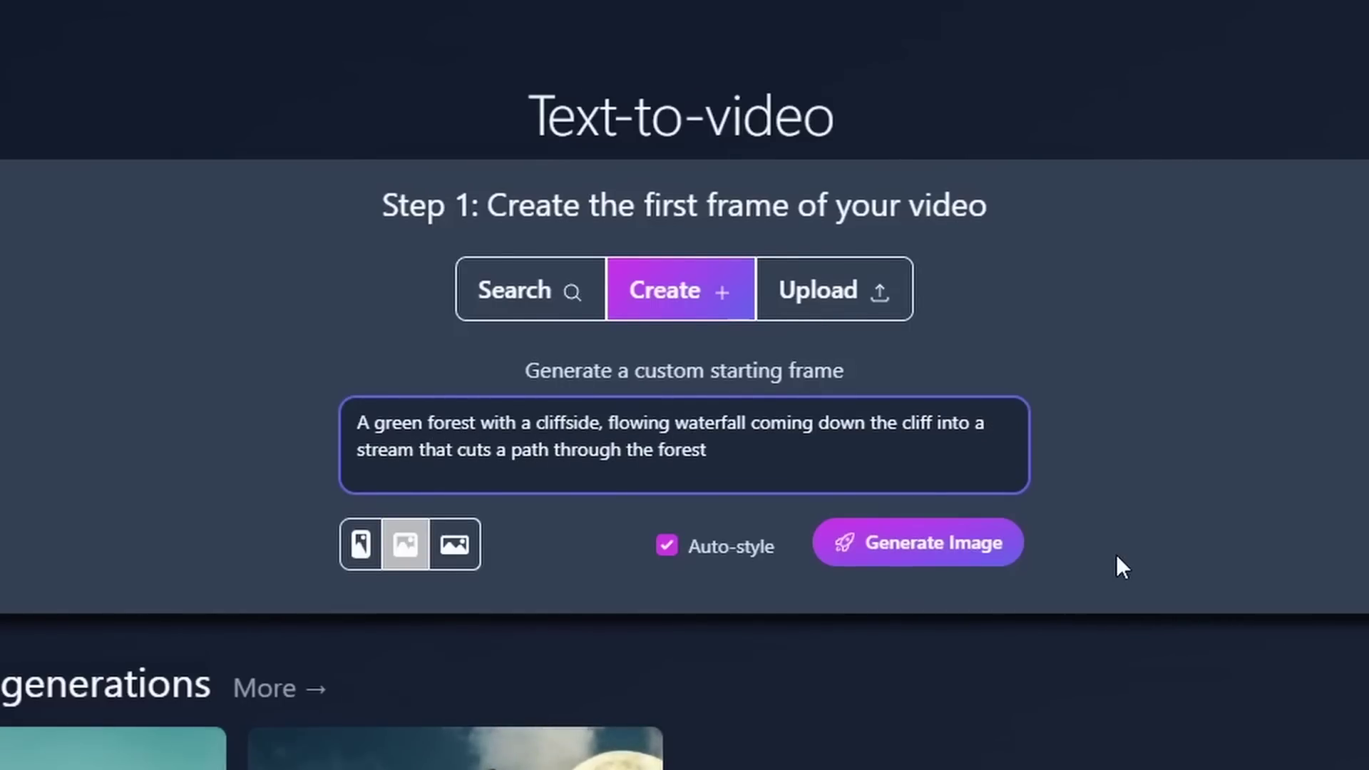
left_click(891, 561)
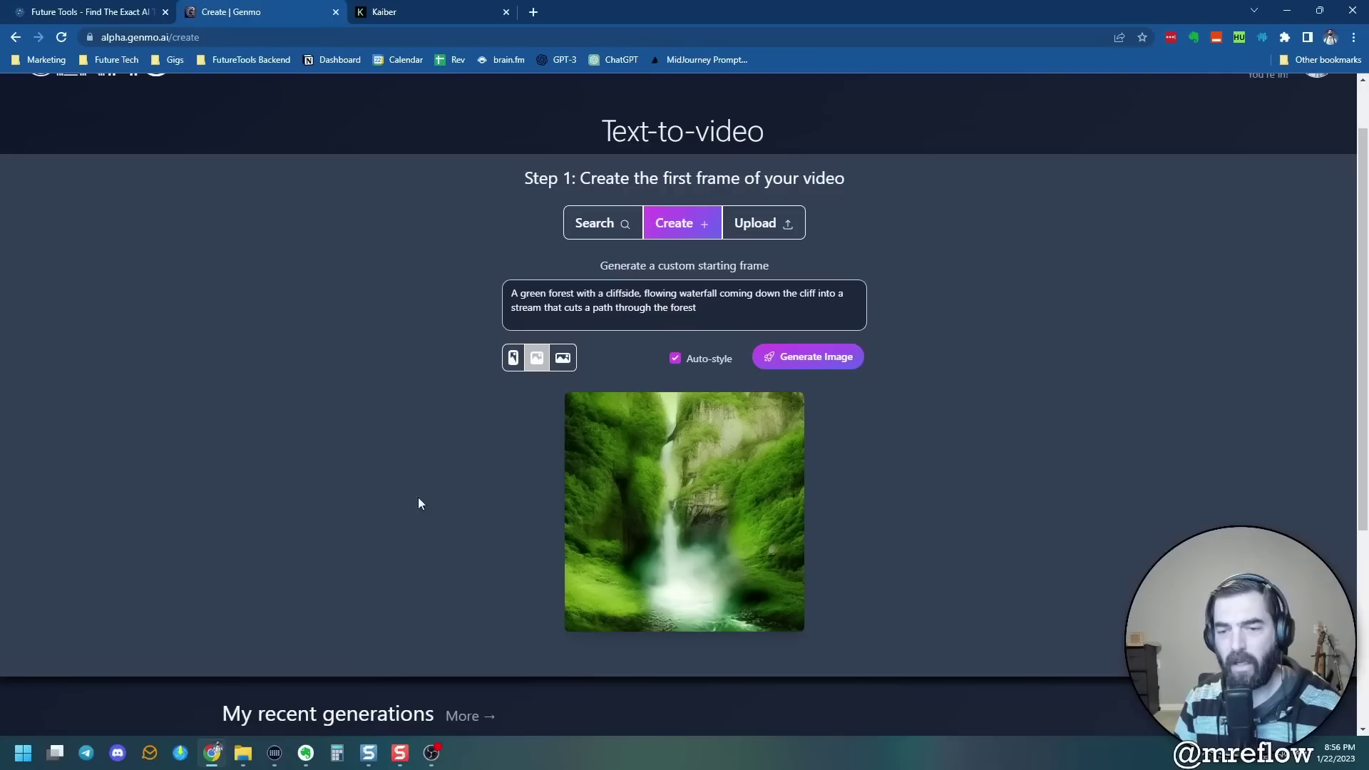
mouse_move(576, 725)
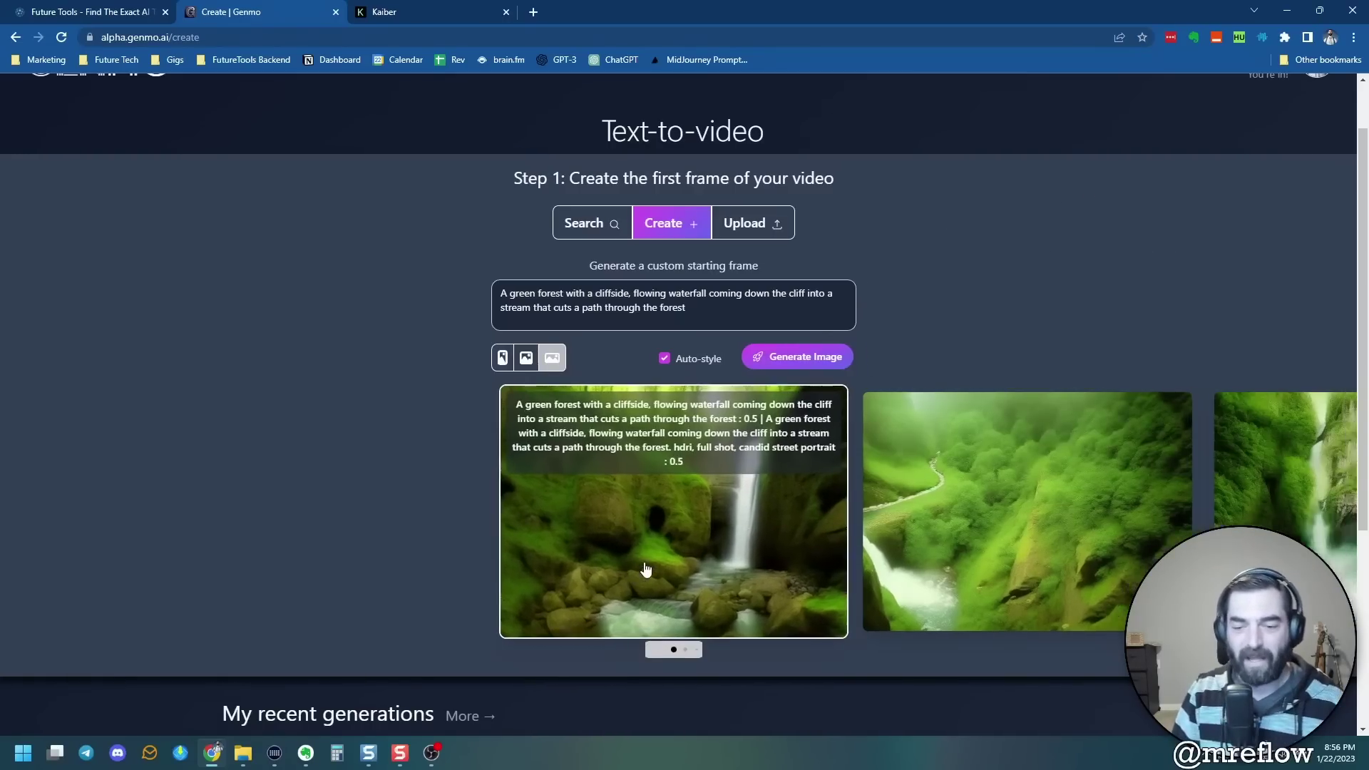
Use the first waterfall image as the starting frame, with Exploration 54 and length 10 seconds.
left_click(645, 568)
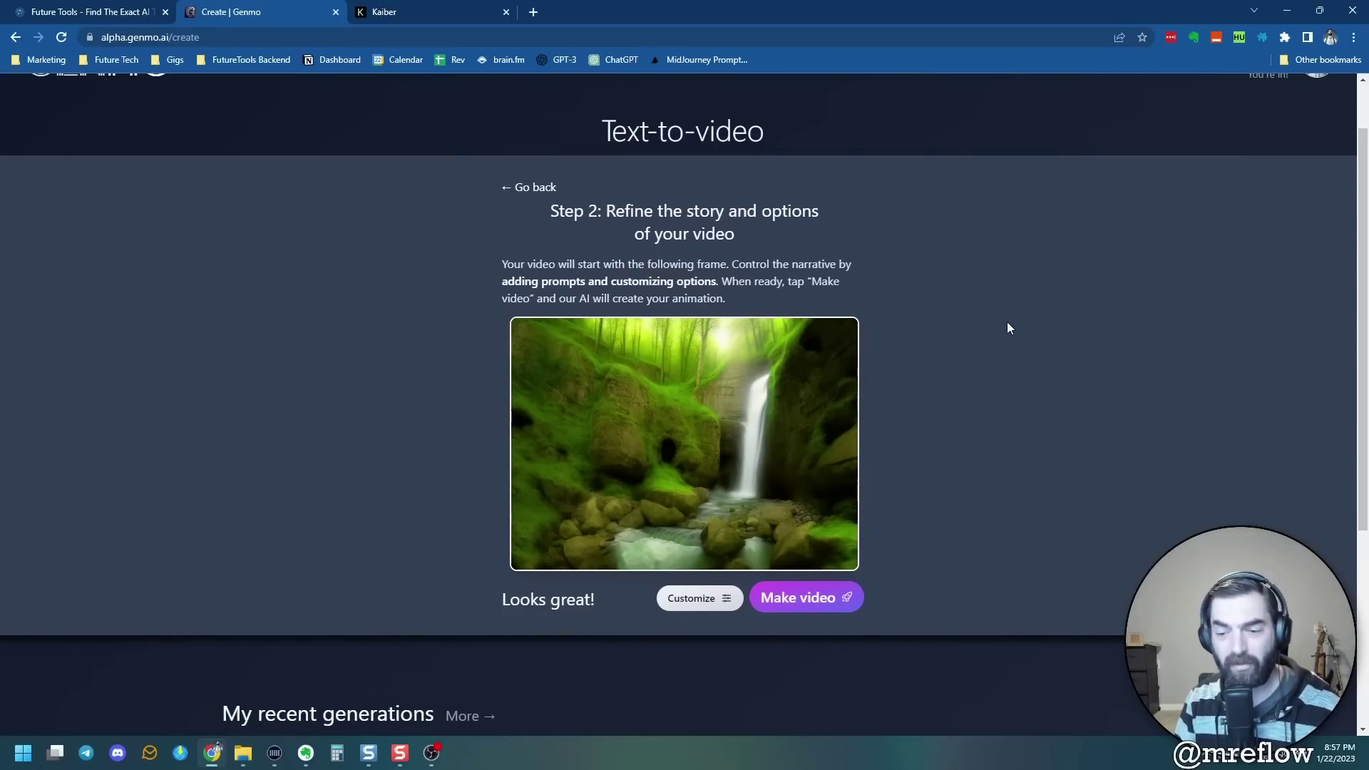
left_click(697, 597)
scroll(1110, 498, "down", 4)
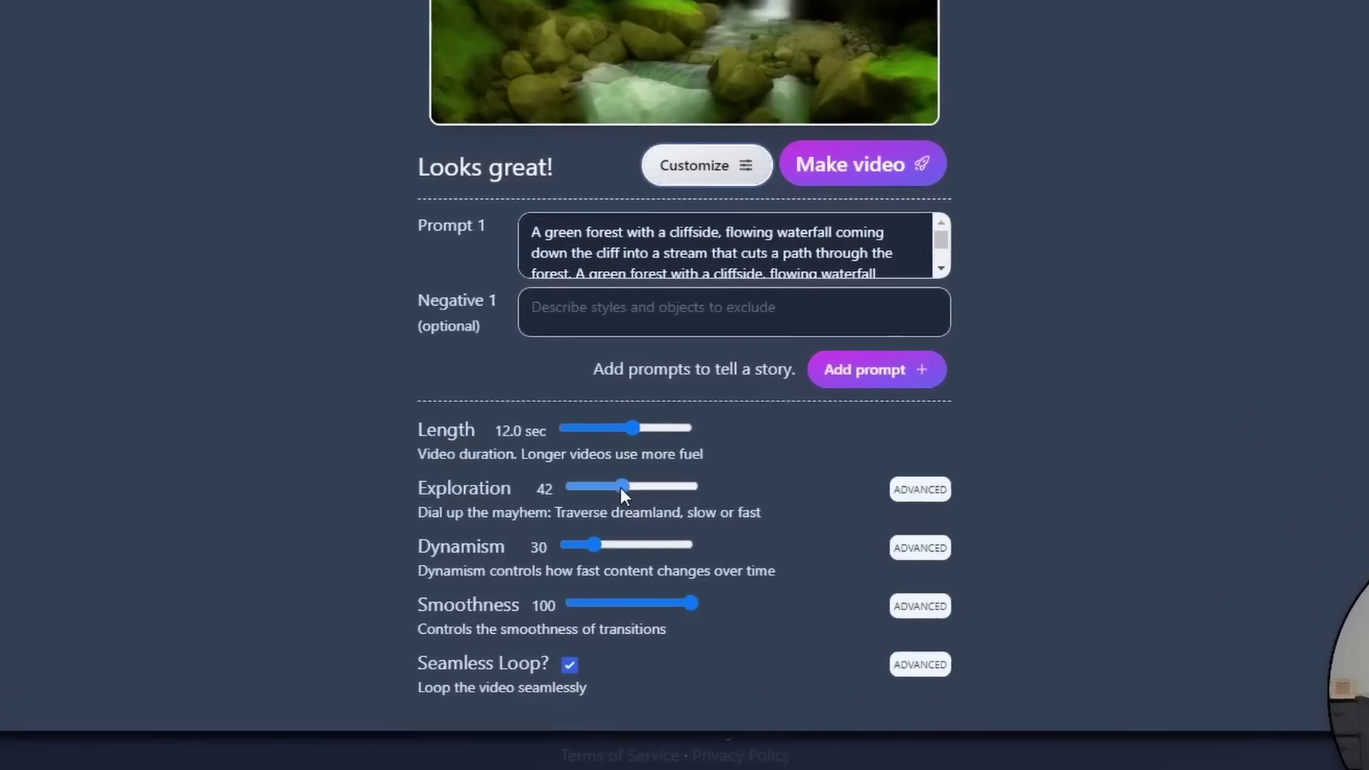
left_click_drag(639, 533, 651, 533)
left_click_drag(613, 401, 605, 405)
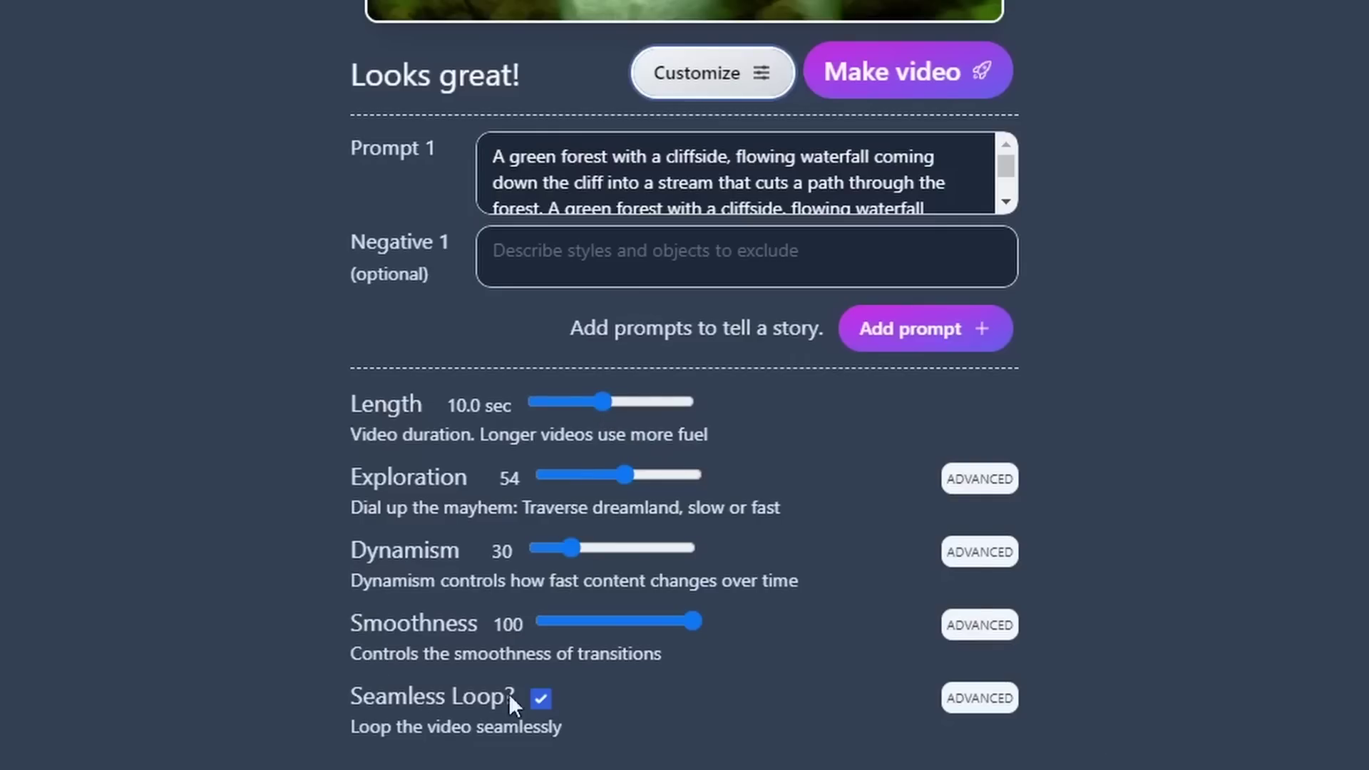
scroll(1288, 645, "up", 7)
scroll(1288, 645, "down", 5)
Submit the waterfall video for rendering.
left_click(947, 207)
scroll(994, 493, "up", 3)
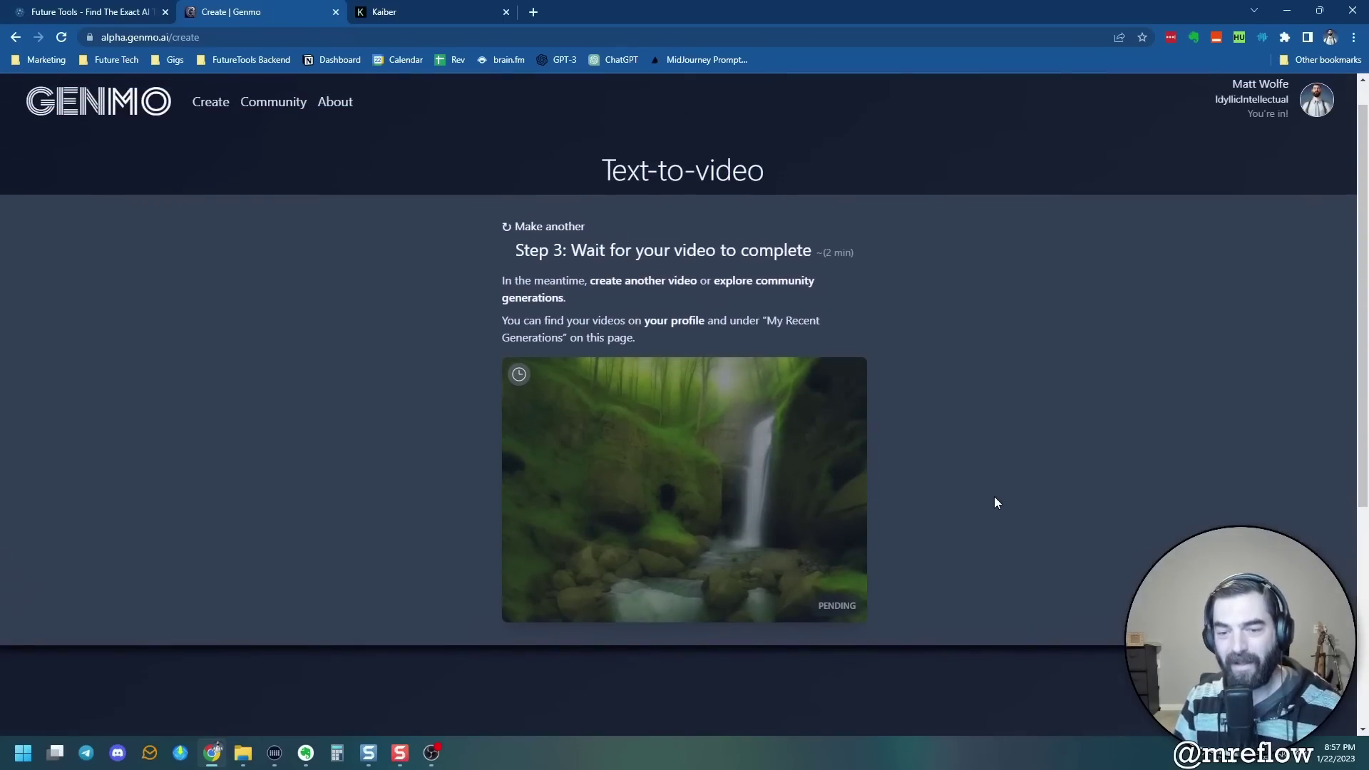
scroll(995, 503, "down", 1)
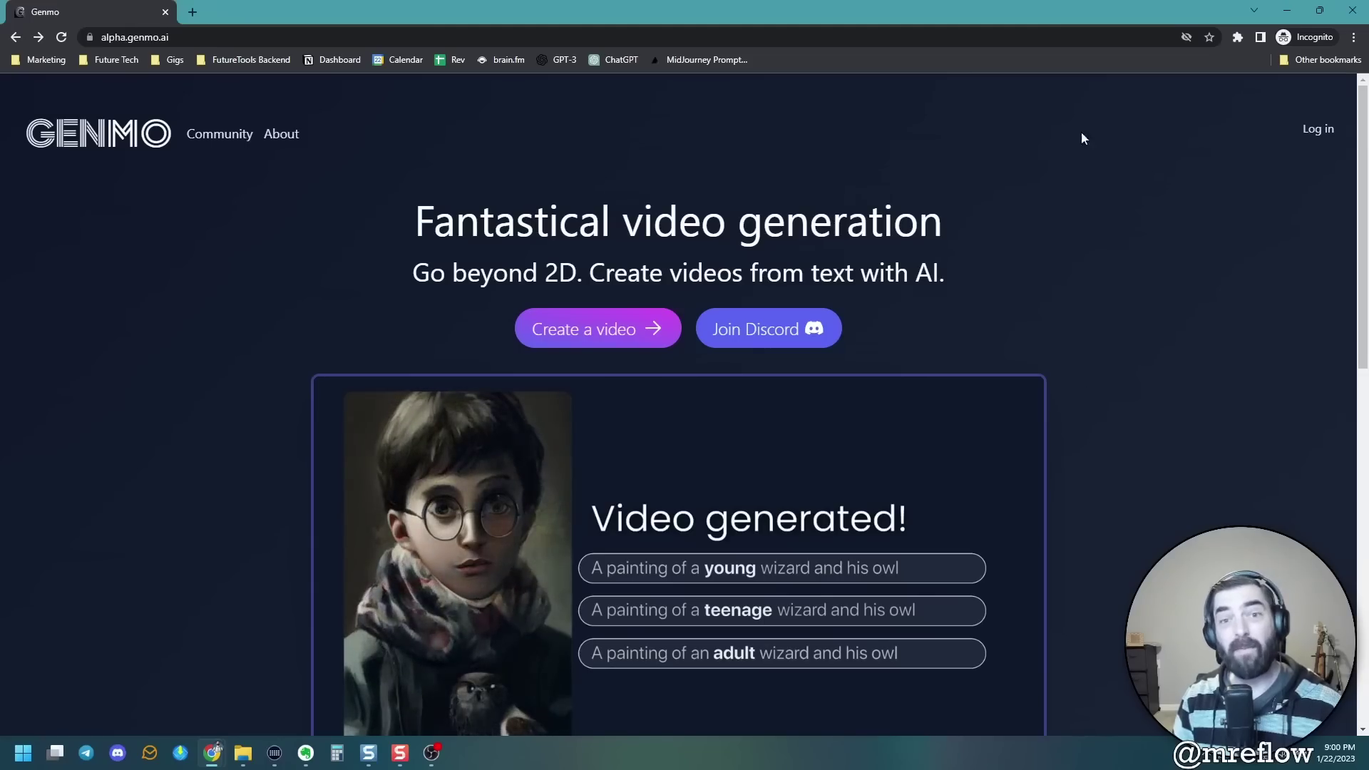
Dismiss Genmo's sign-in window, review the finished forest-waterfall video, and switch to the Kaiber tab.
left_click(619, 335)
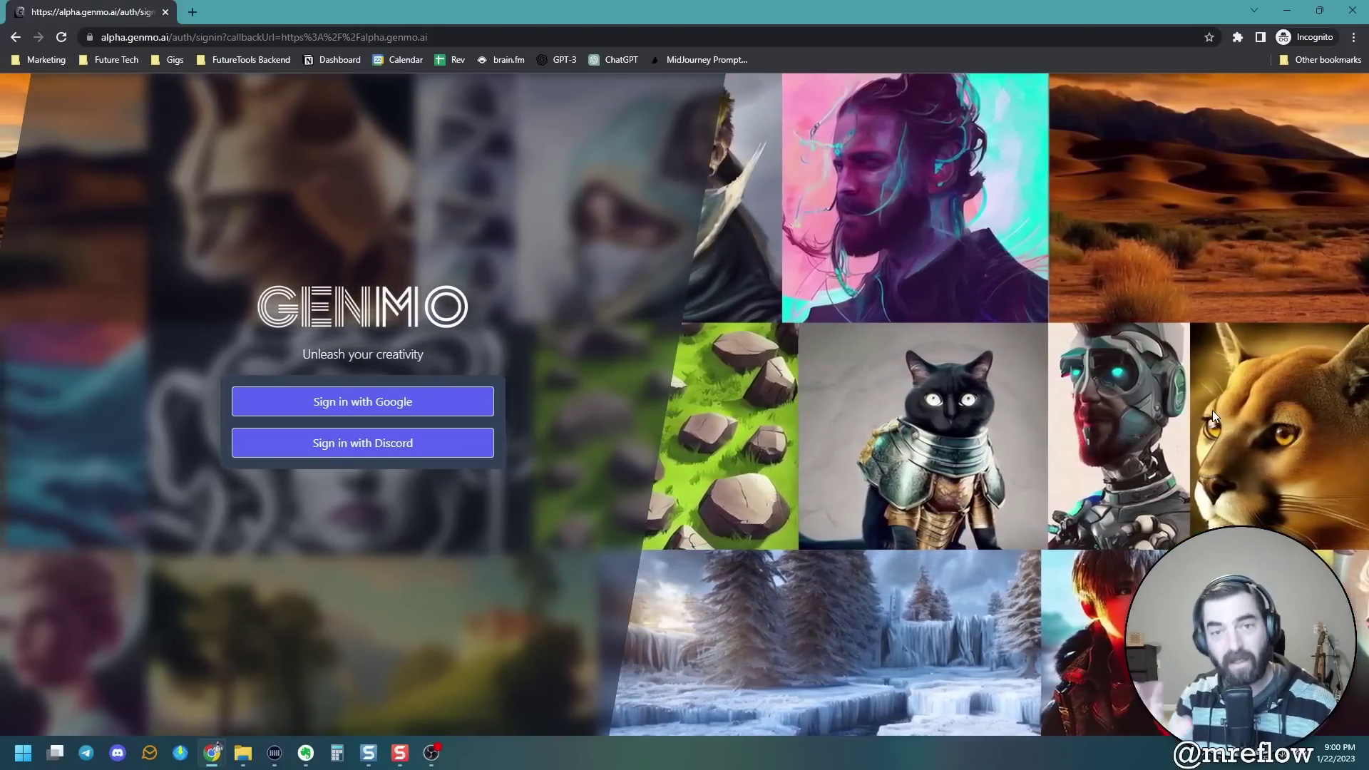
left_click(1350, 10)
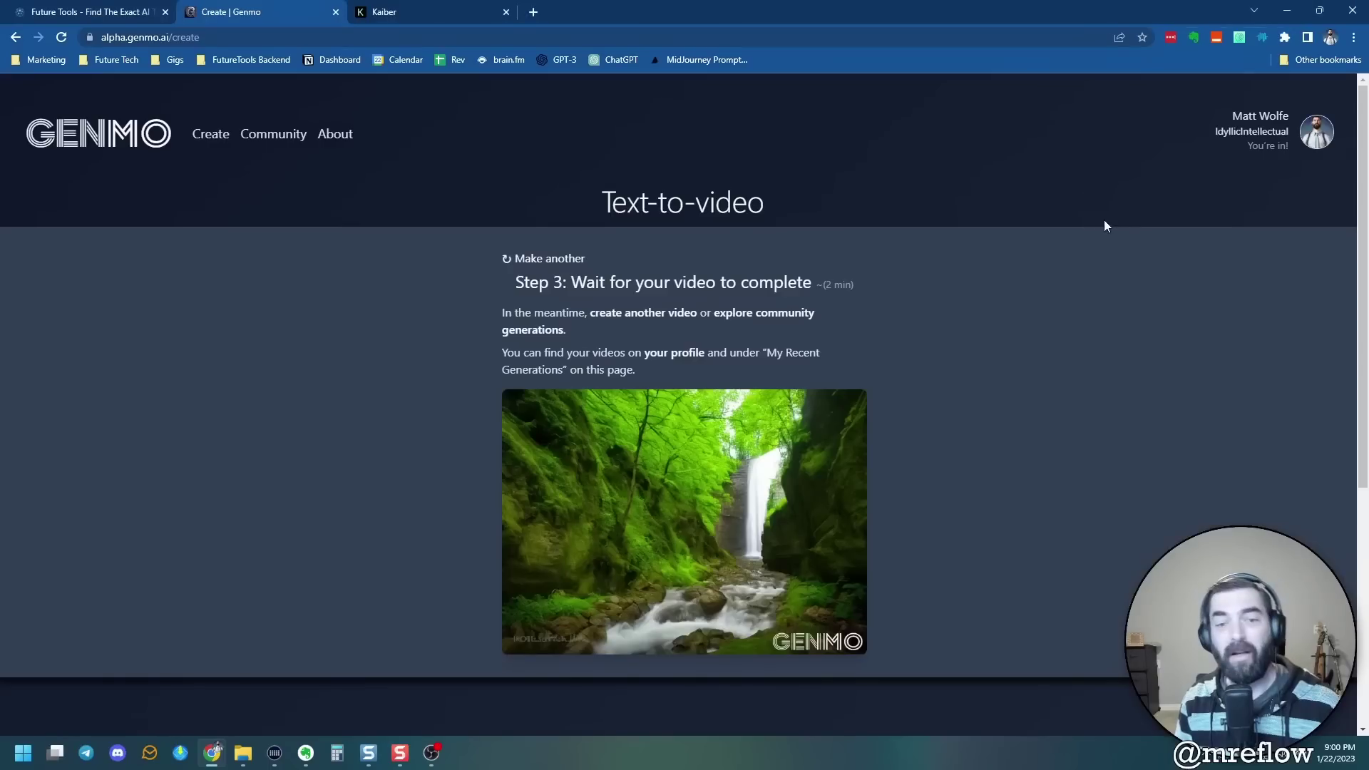
scroll(998, 605, "down", 1)
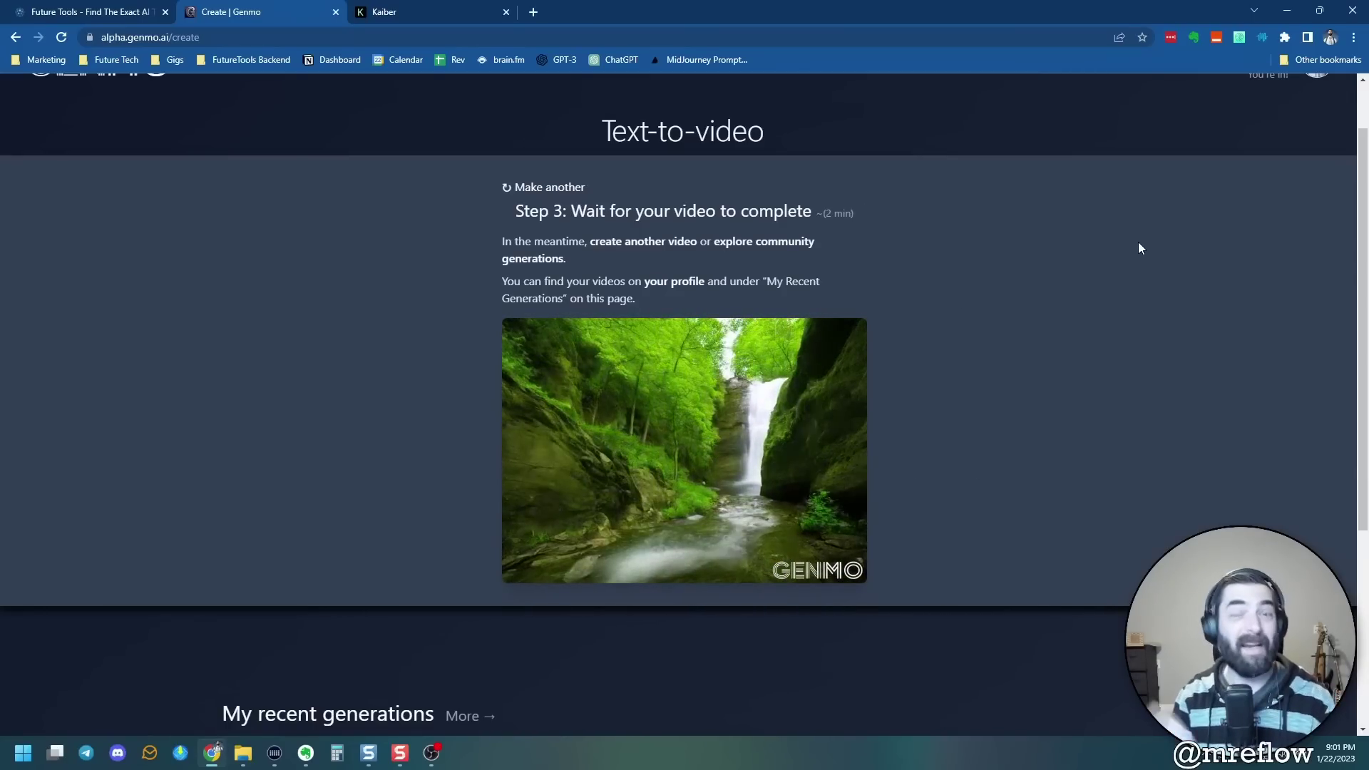
left_click(409, 7)
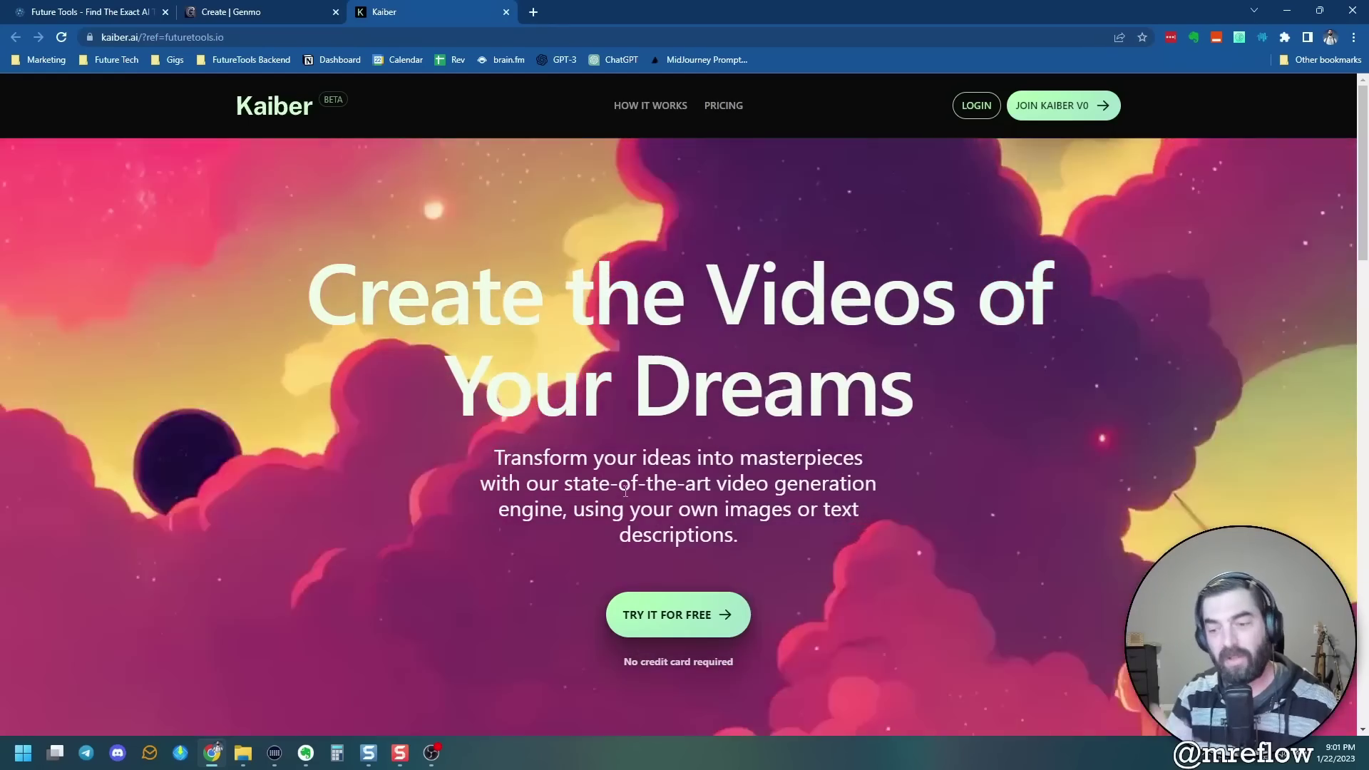
Browse Kaiber's 'Made with Kaiber' sample clips, like 'a secret garden in the style of impressionism'.
scroll(976, 468, "down", 10)
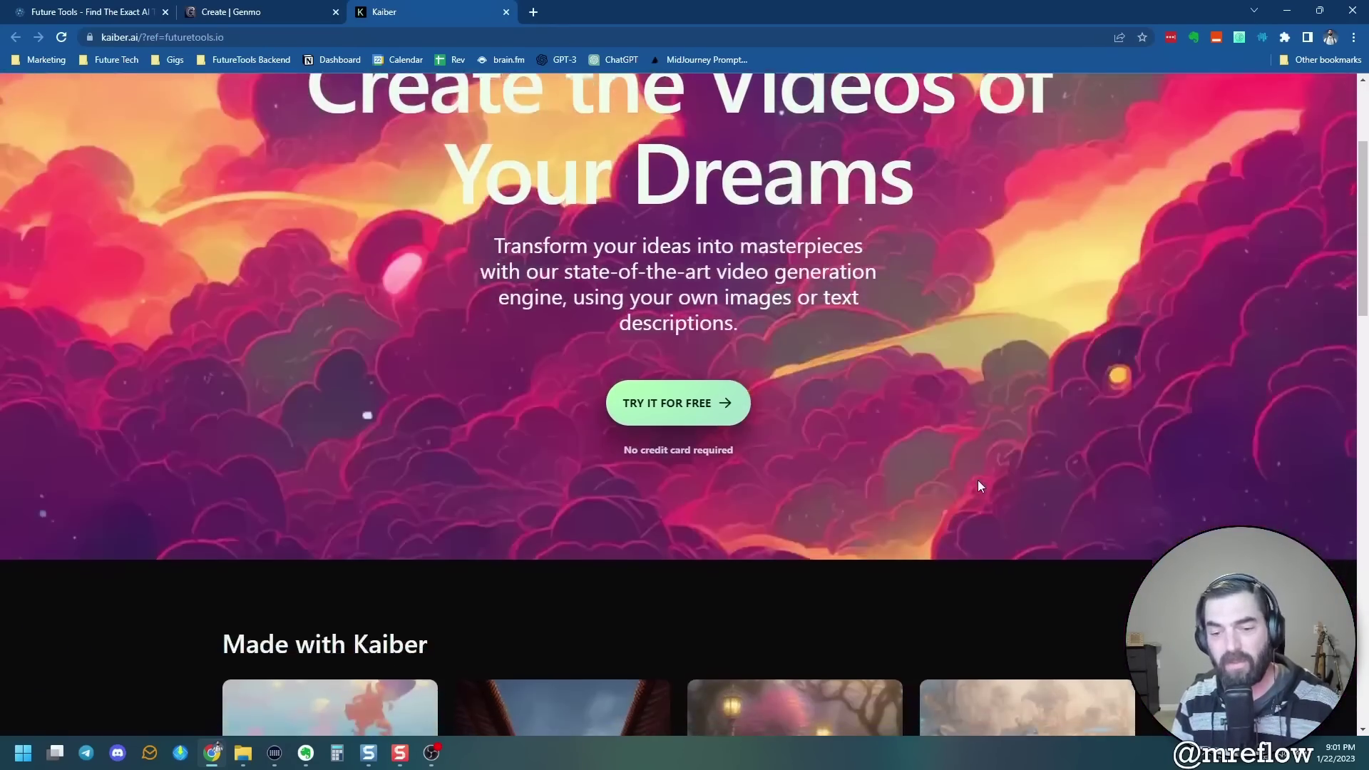
scroll(977, 469, "down", 1)
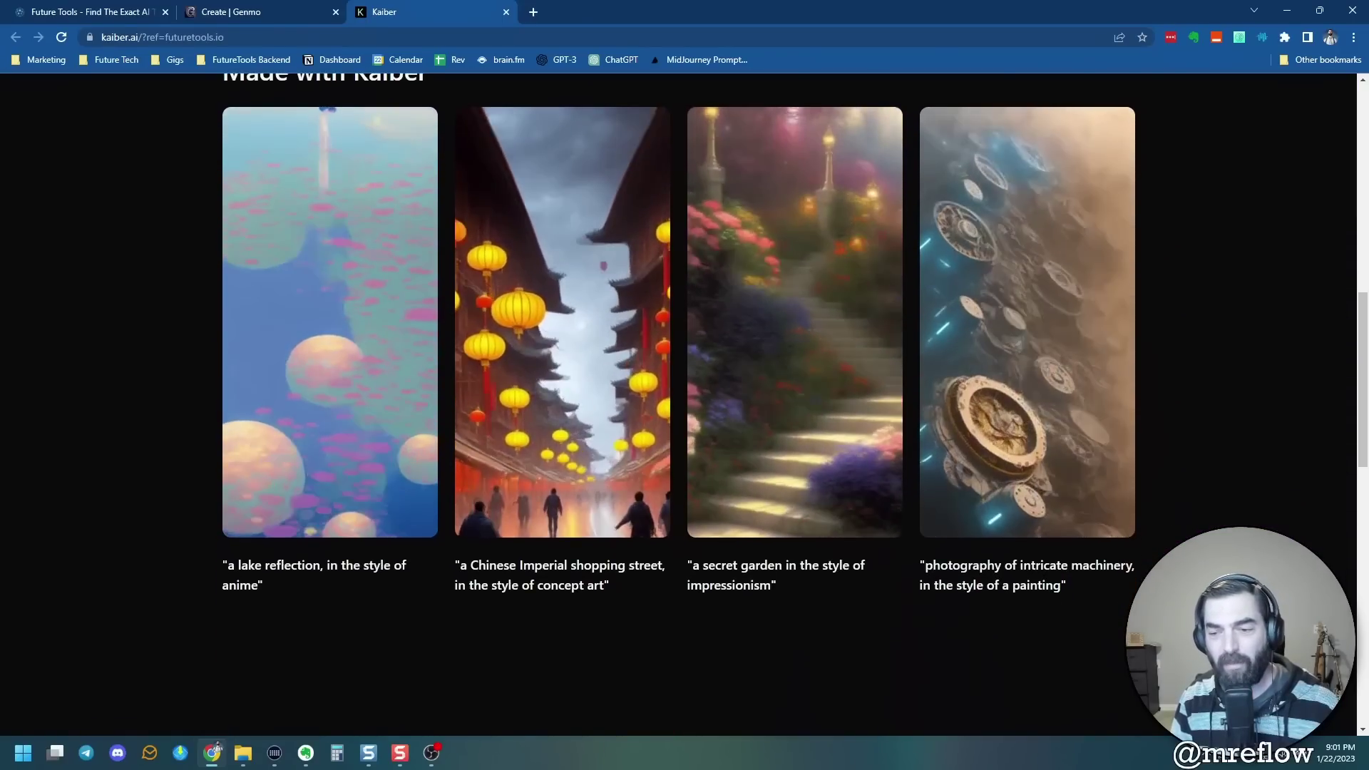
scroll(977, 469, "up", 1)
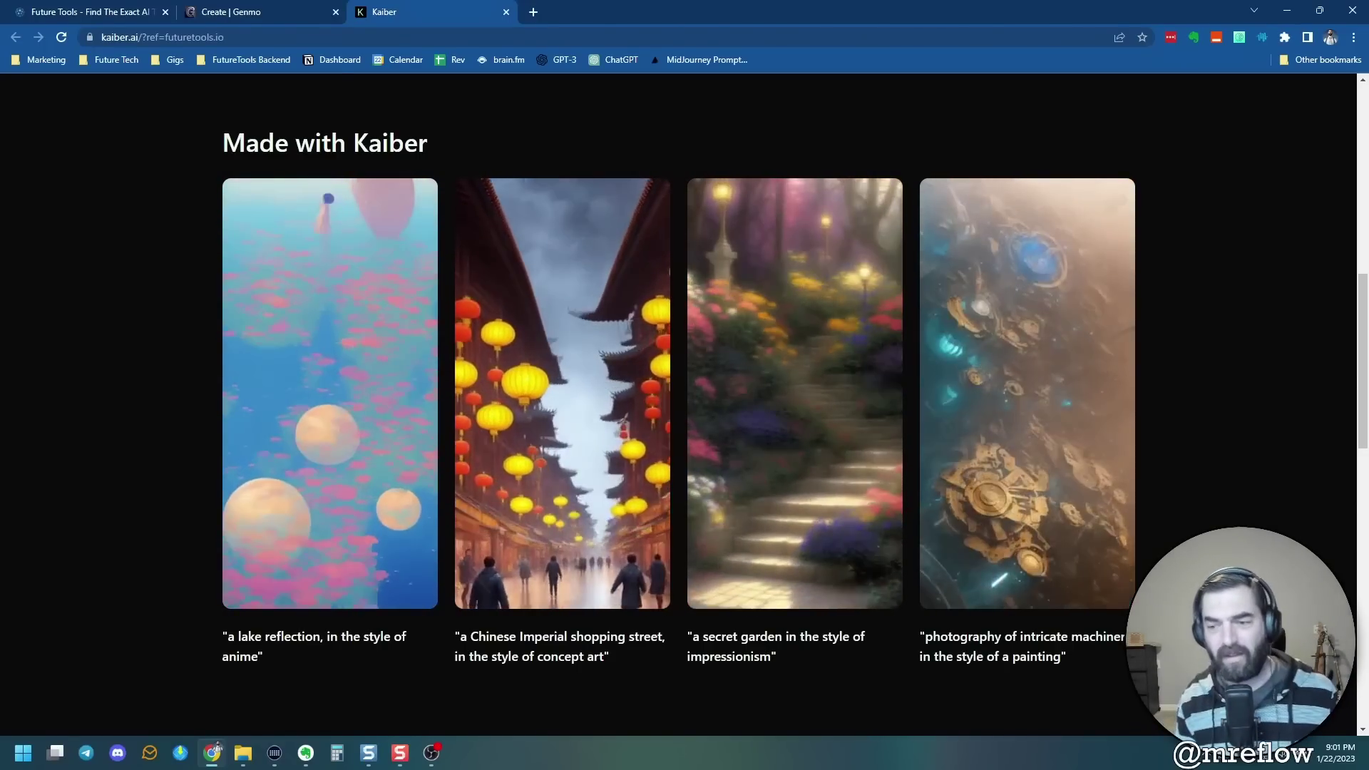
scroll(1161, 550, "down", 1)
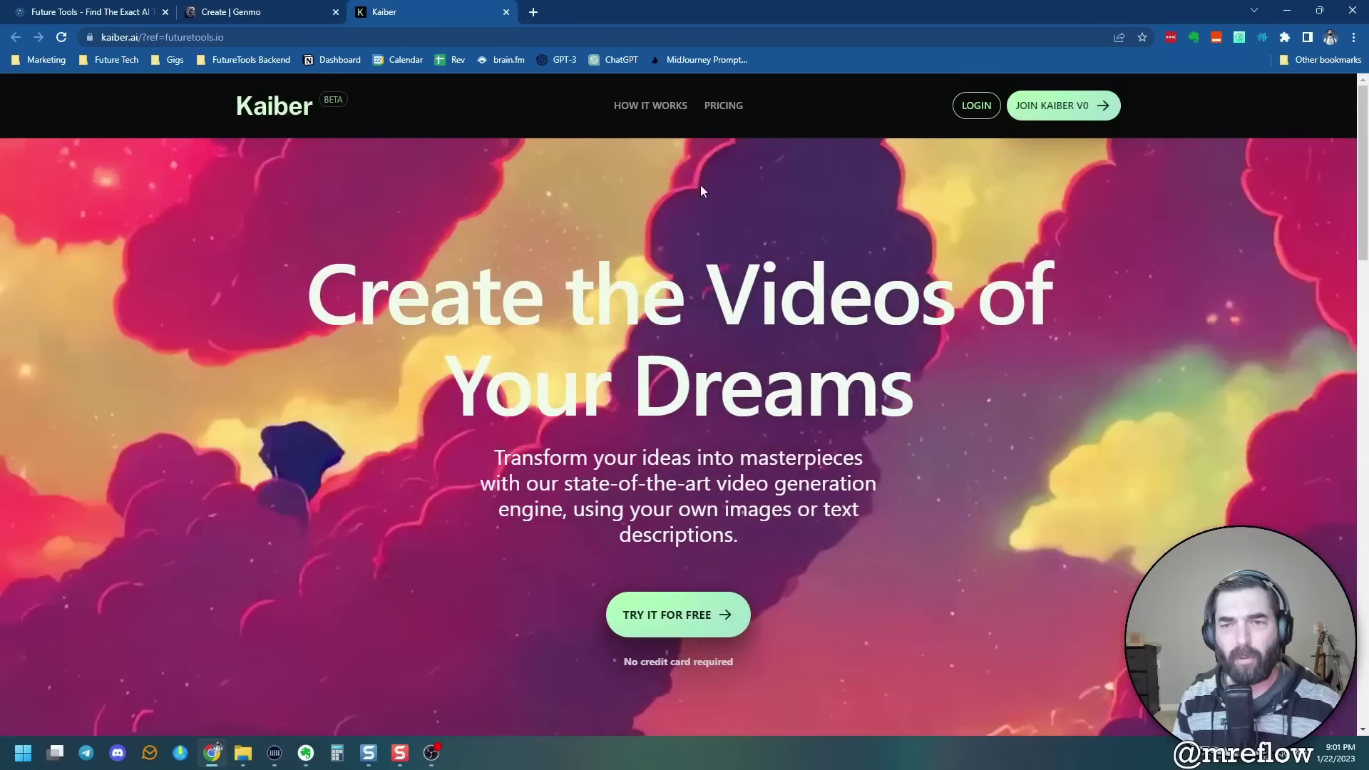
On Kaiber's pricing page, highlight the Free watermark and Pro no-watermark lines, then show monthly billing.
left_click(724, 113)
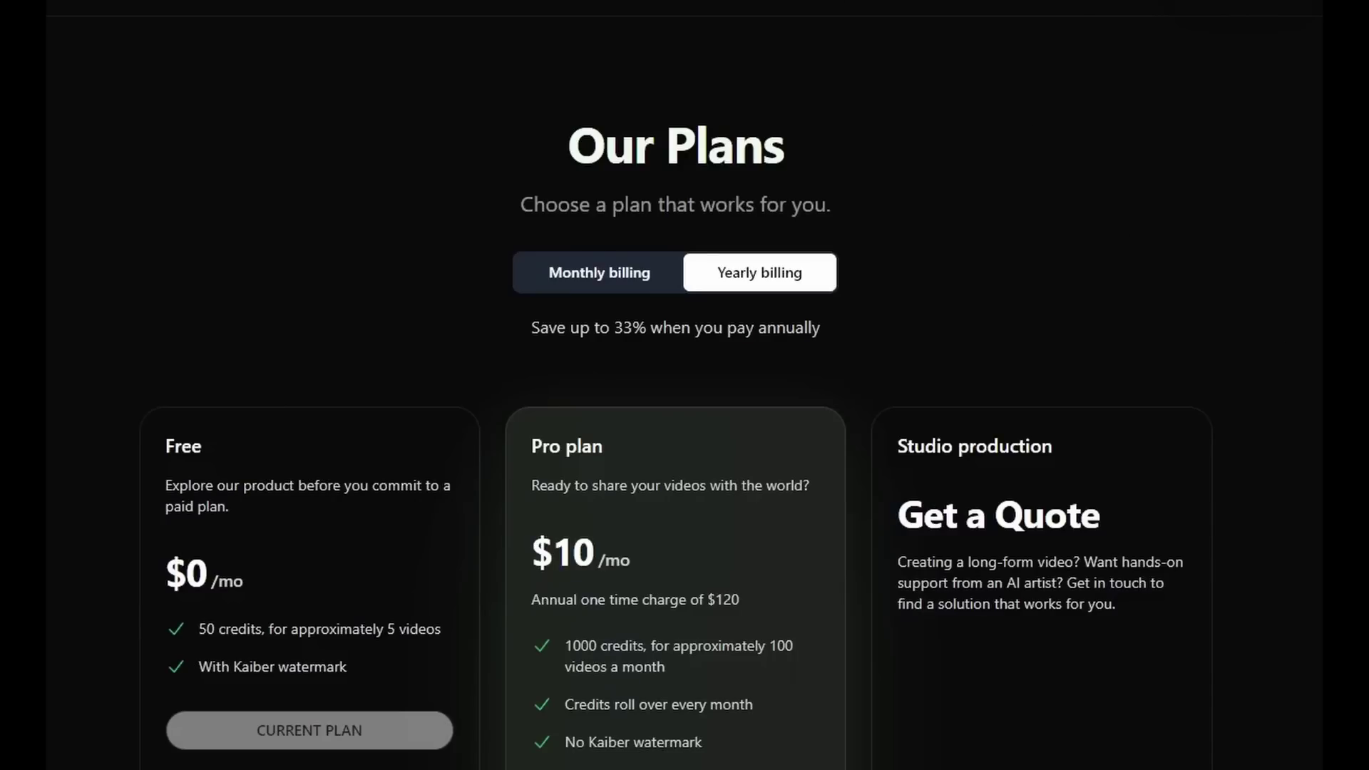
scroll(684, 428, "down", 1)
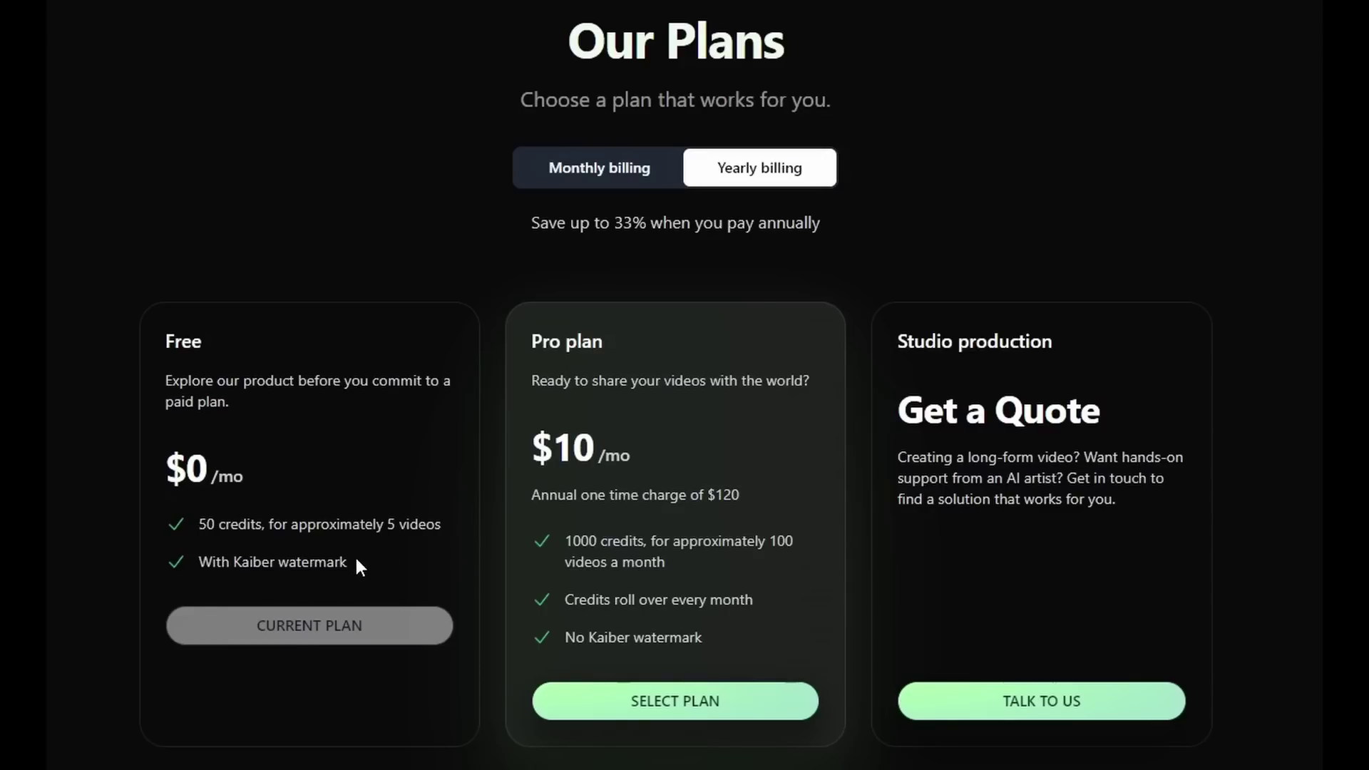
left_click_drag(354, 563, 190, 563)
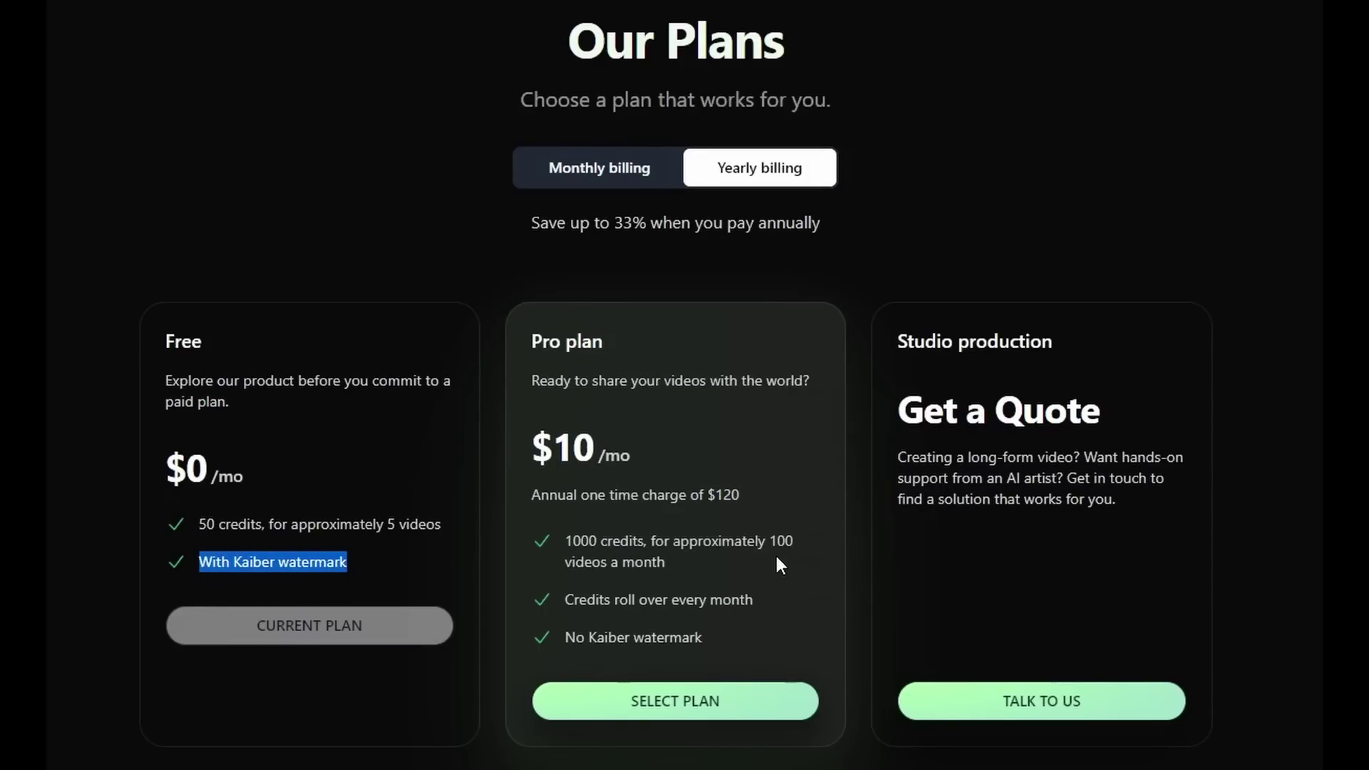
left_click_drag(703, 639, 619, 640)
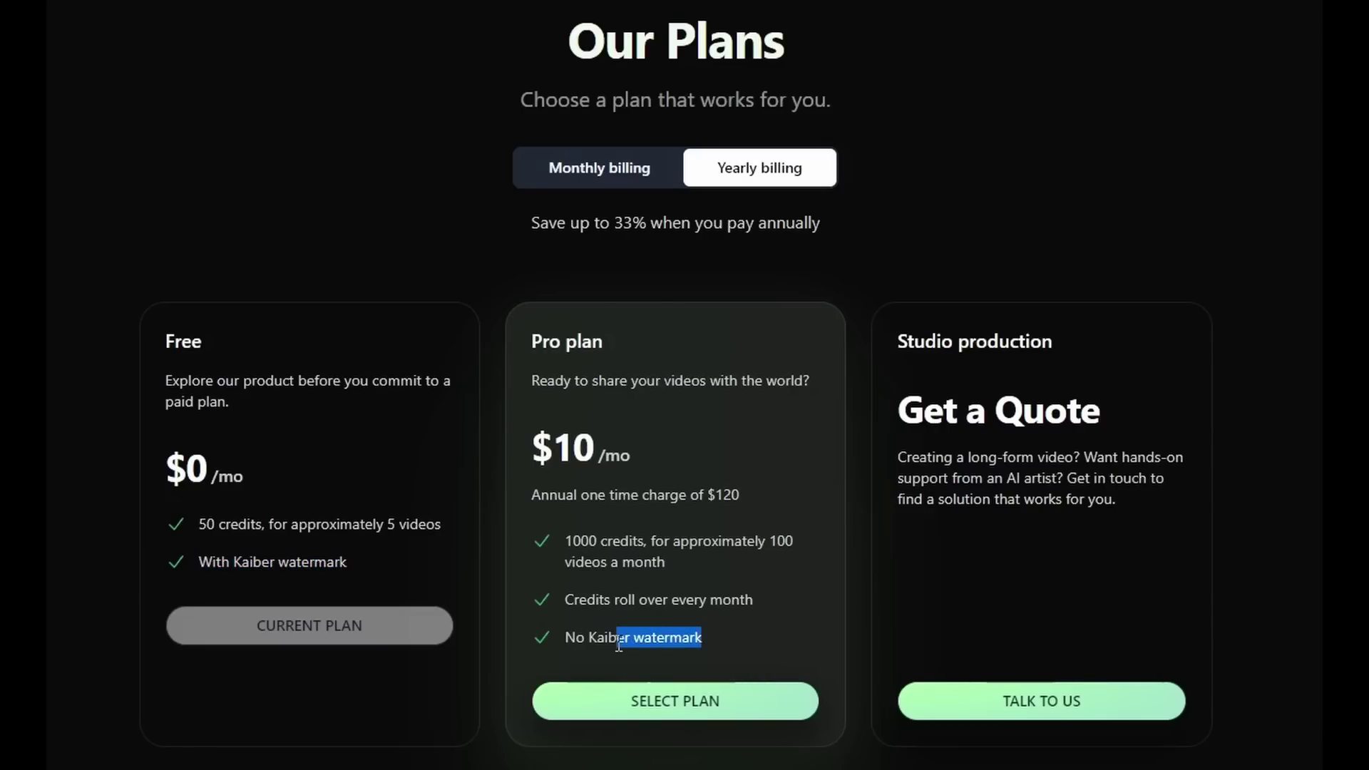
left_click(626, 175)
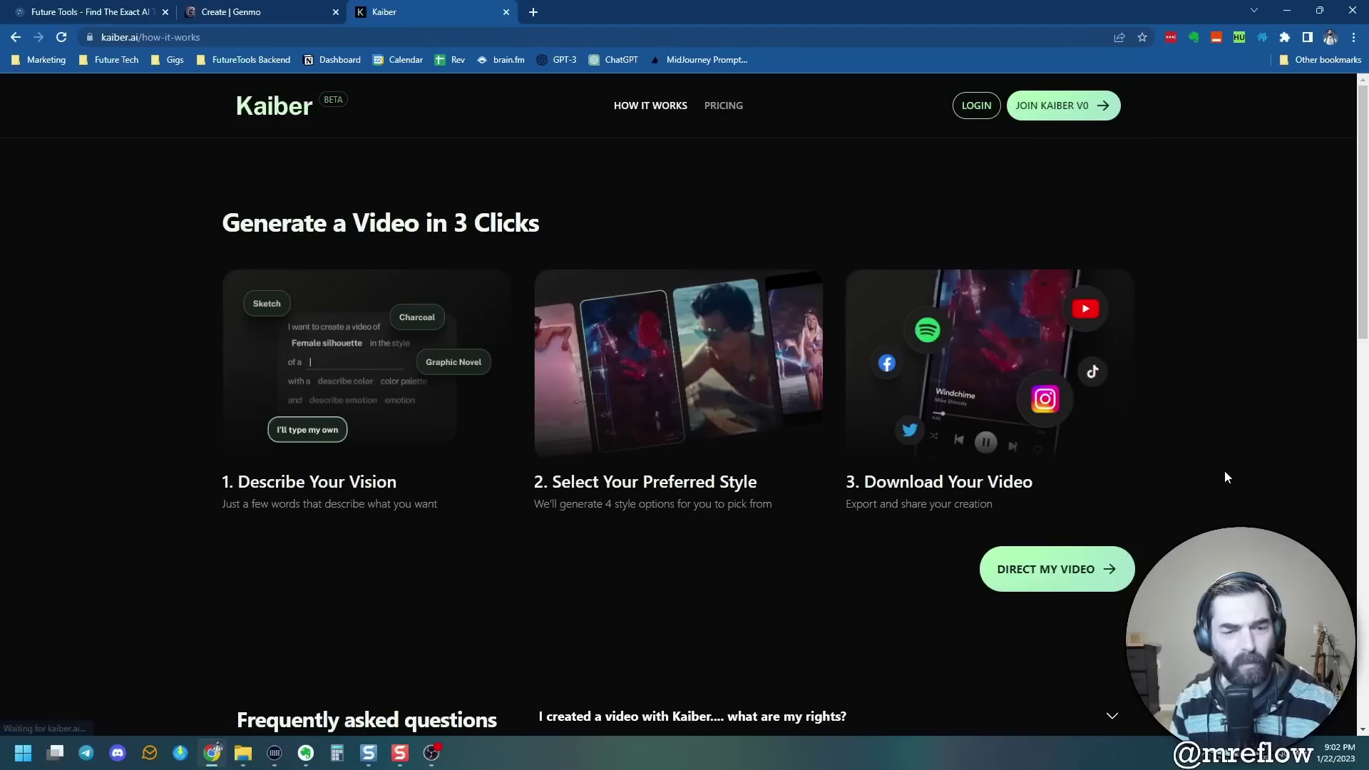
scroll(1225, 472, "down", 1)
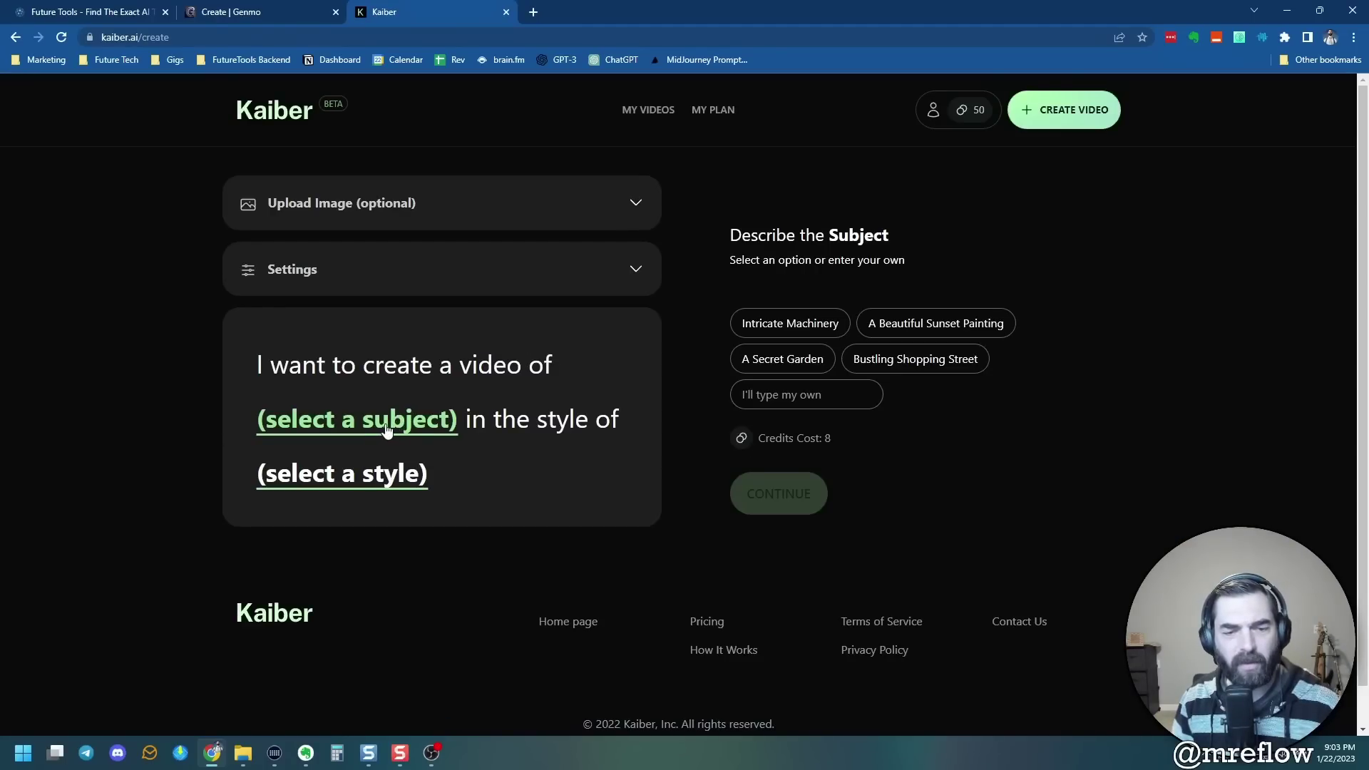
Describe the subject as a waterfall into a forest, choose Classical Realism, and generate preview frames.
left_click(385, 477)
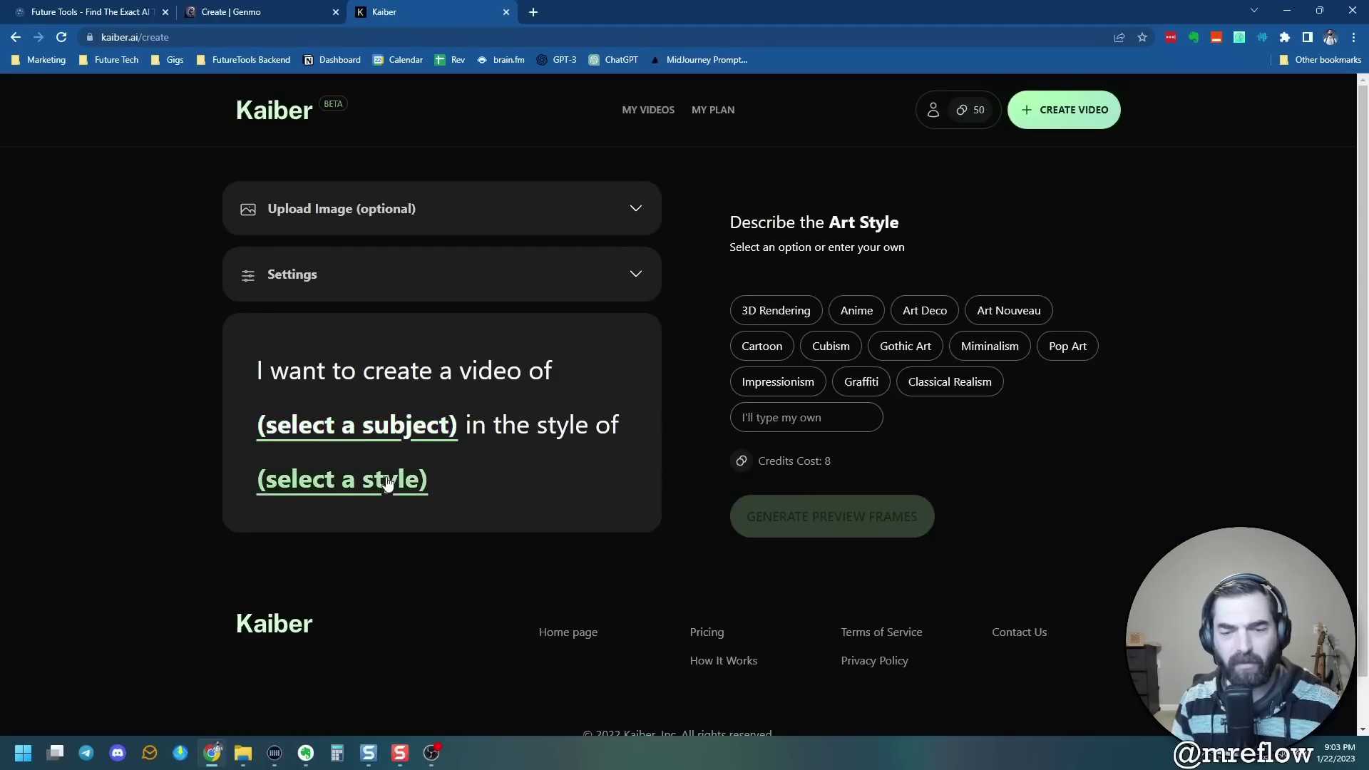
left_click(392, 427)
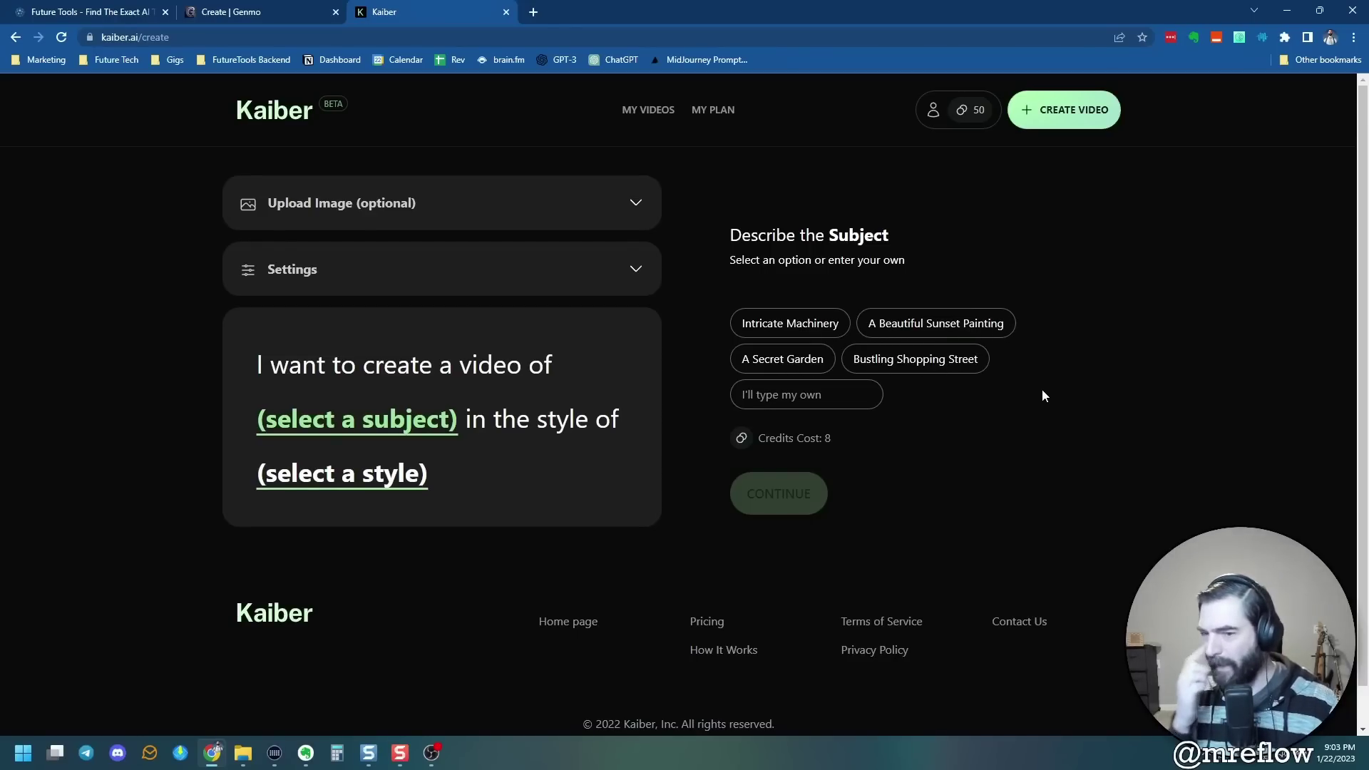
type("waterfall into a forest")
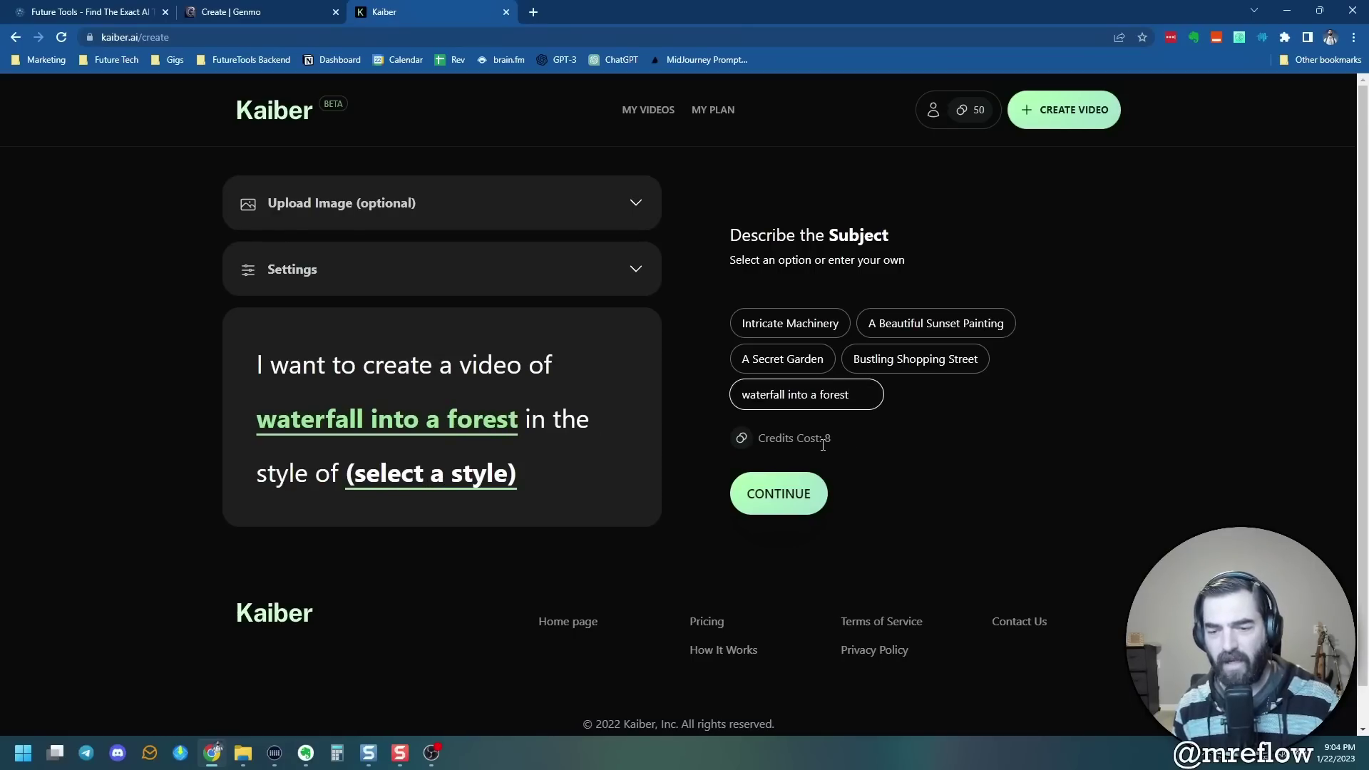
left_click(442, 481)
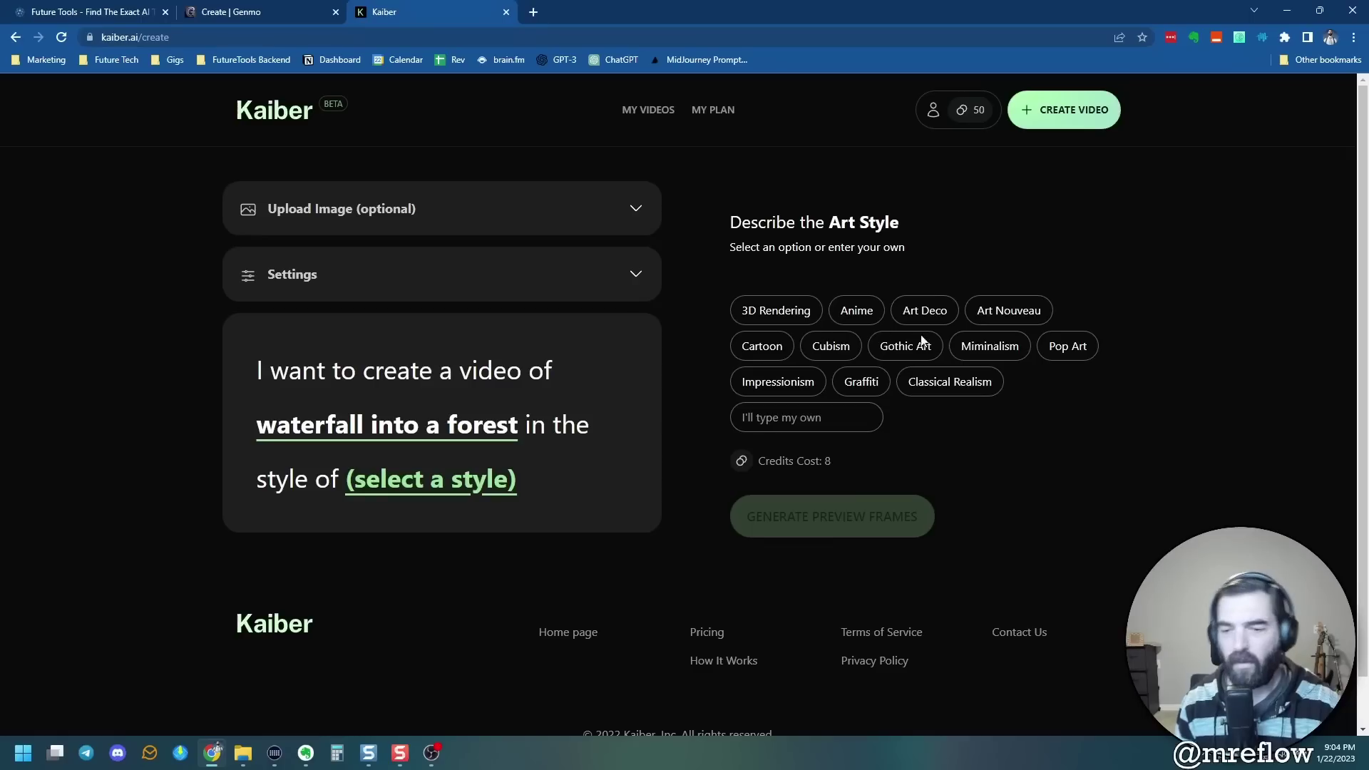
left_click(949, 391)
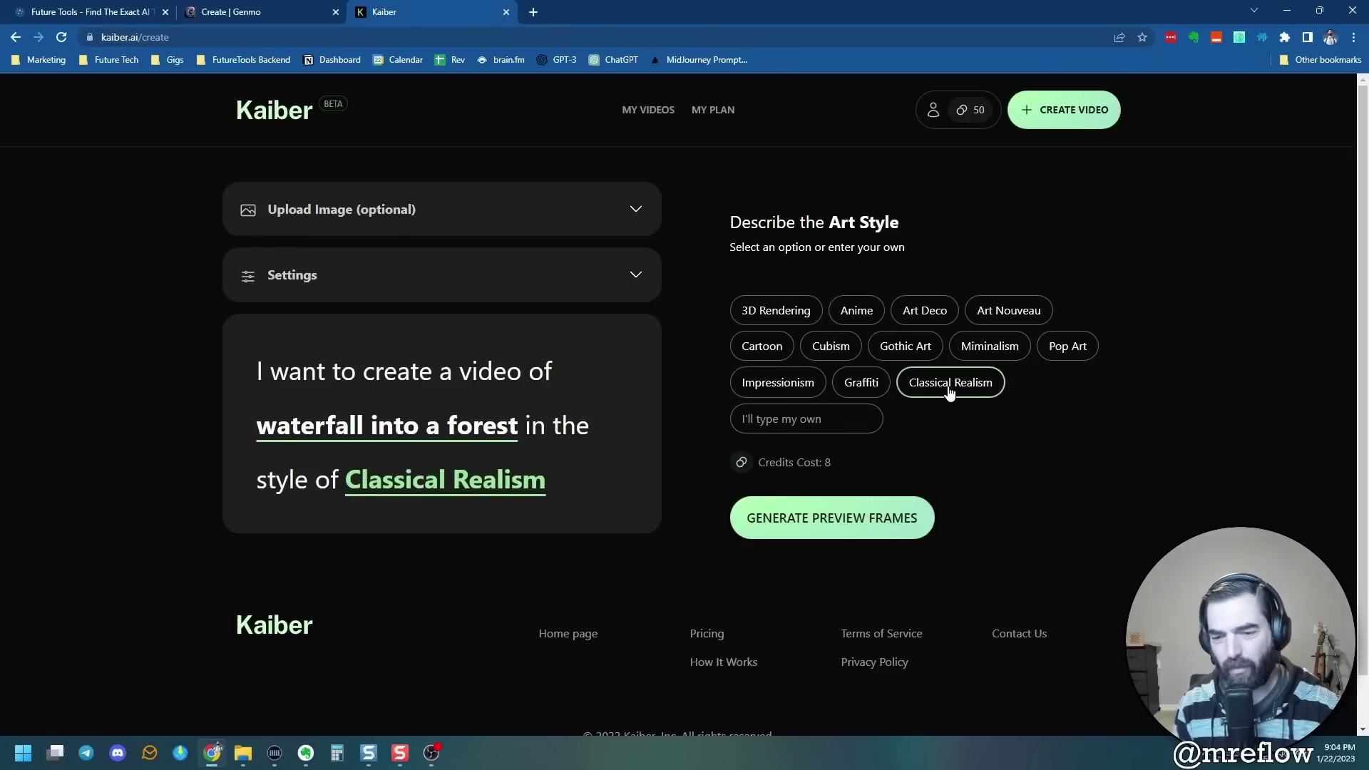
left_click(847, 521)
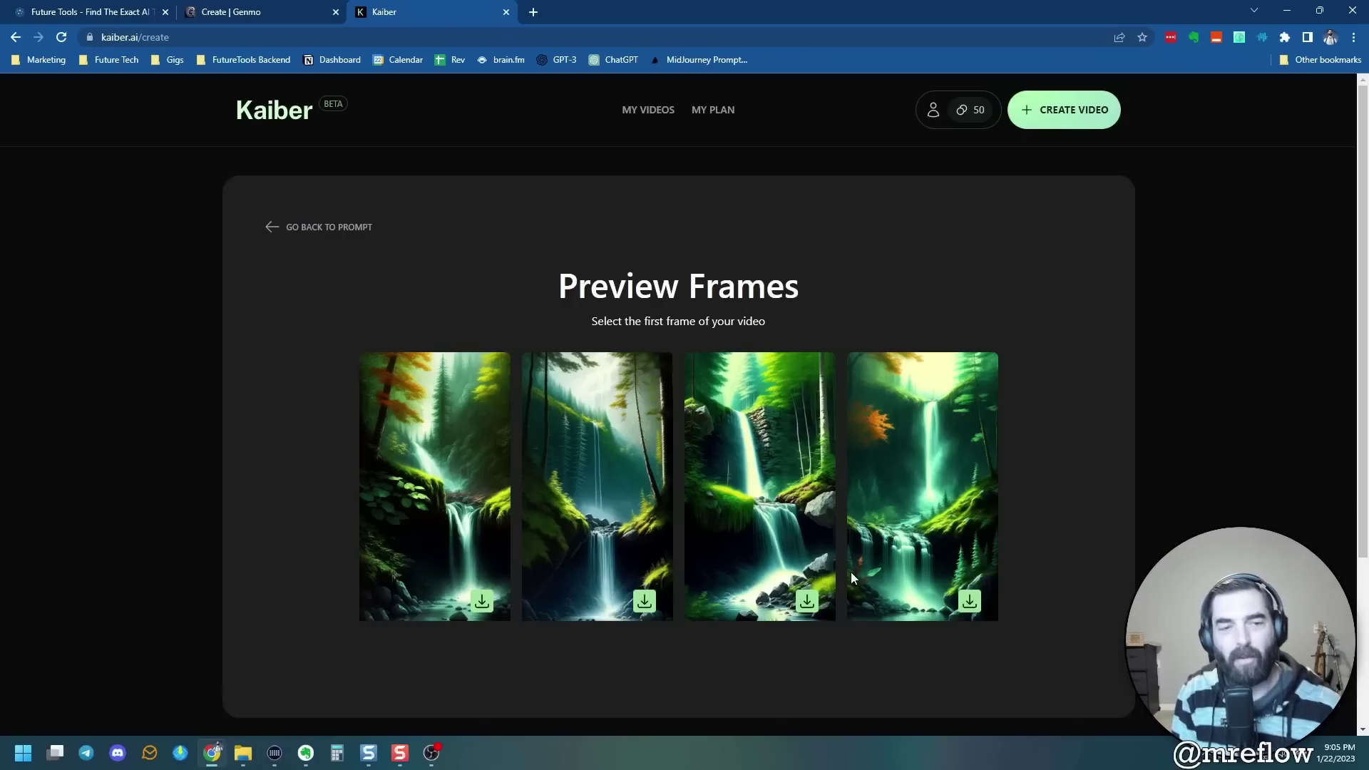
Render the Classical Realism waterfall video from a preview frame and save it to My Videos.
scroll(686, 420, "down", 2)
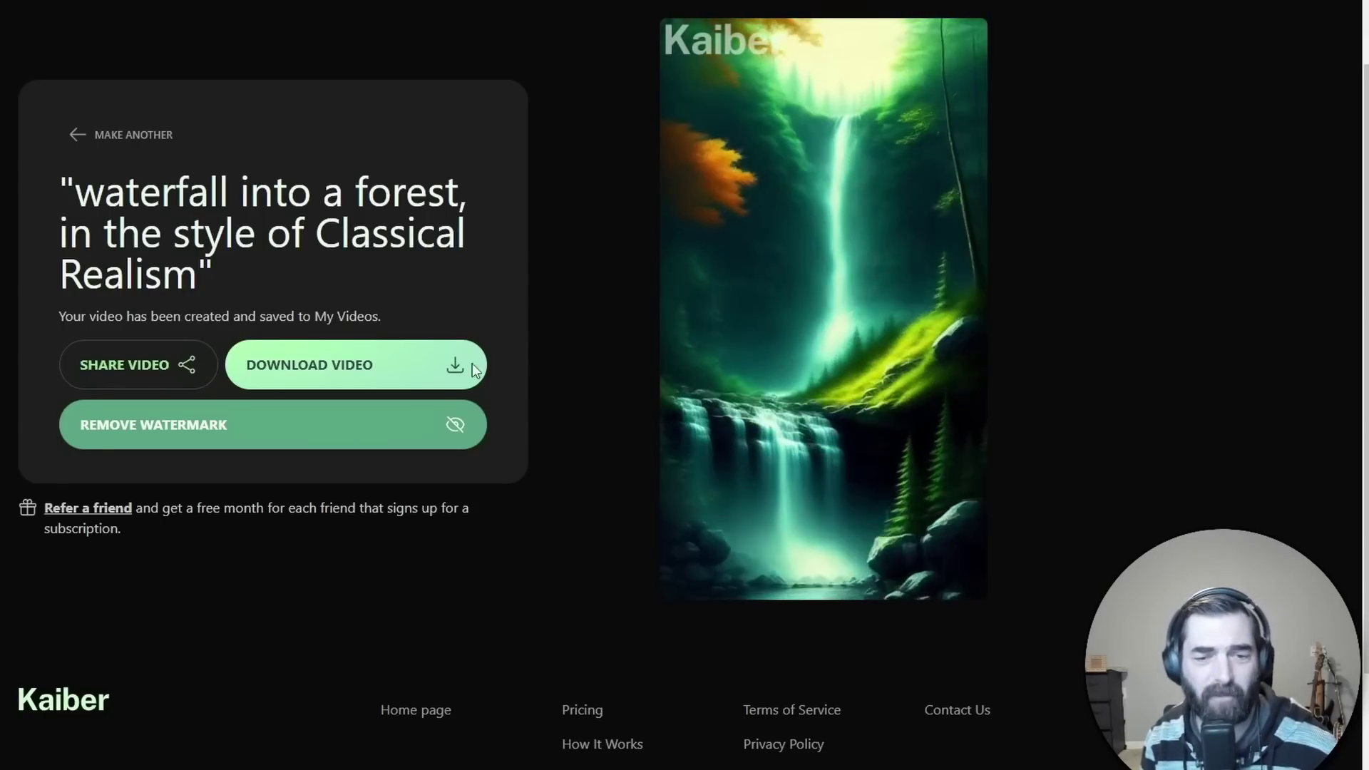
Download the waterfall video as an mp4 and open it from the downloads bar.
left_click(357, 374)
right_click(171, 715)
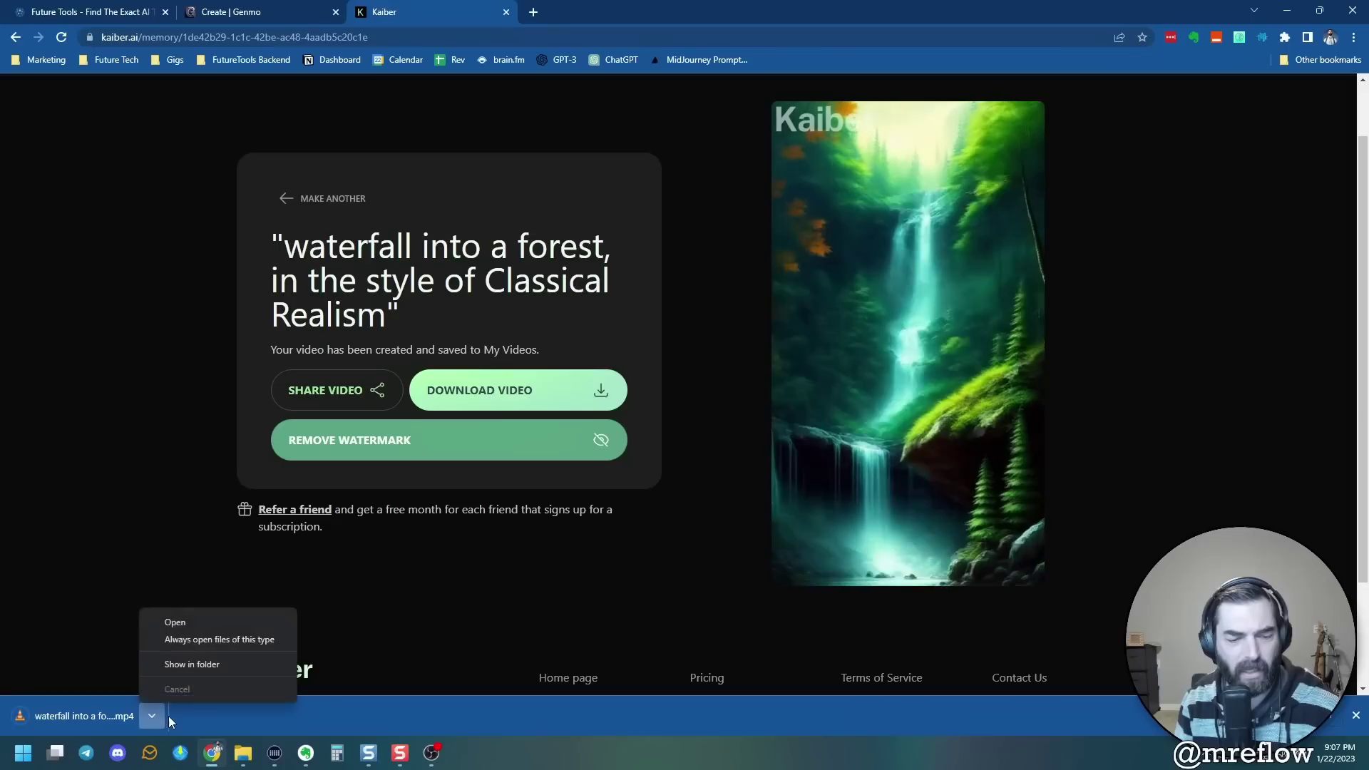
left_click(185, 620)
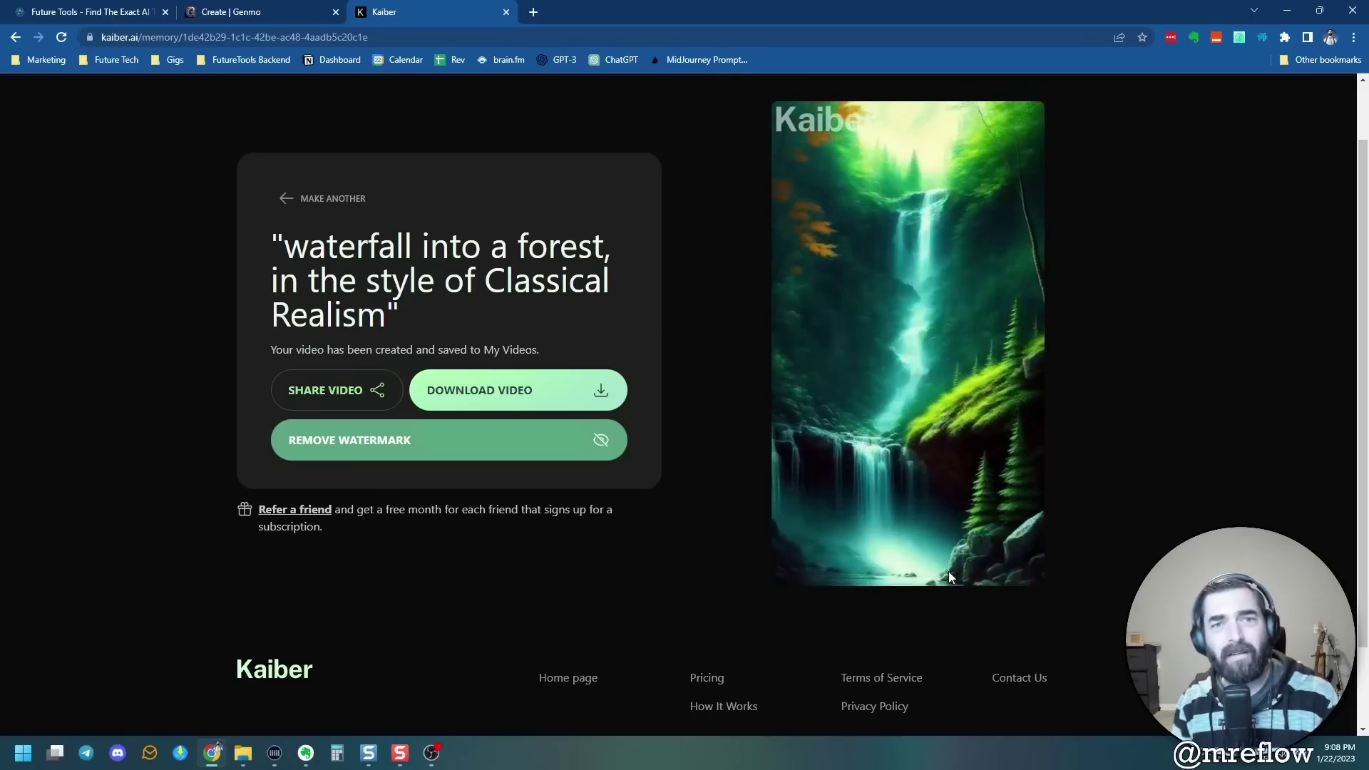
Return to FutureTools and sort the tool directory by Most Upvoted.
key("ctrl+1")
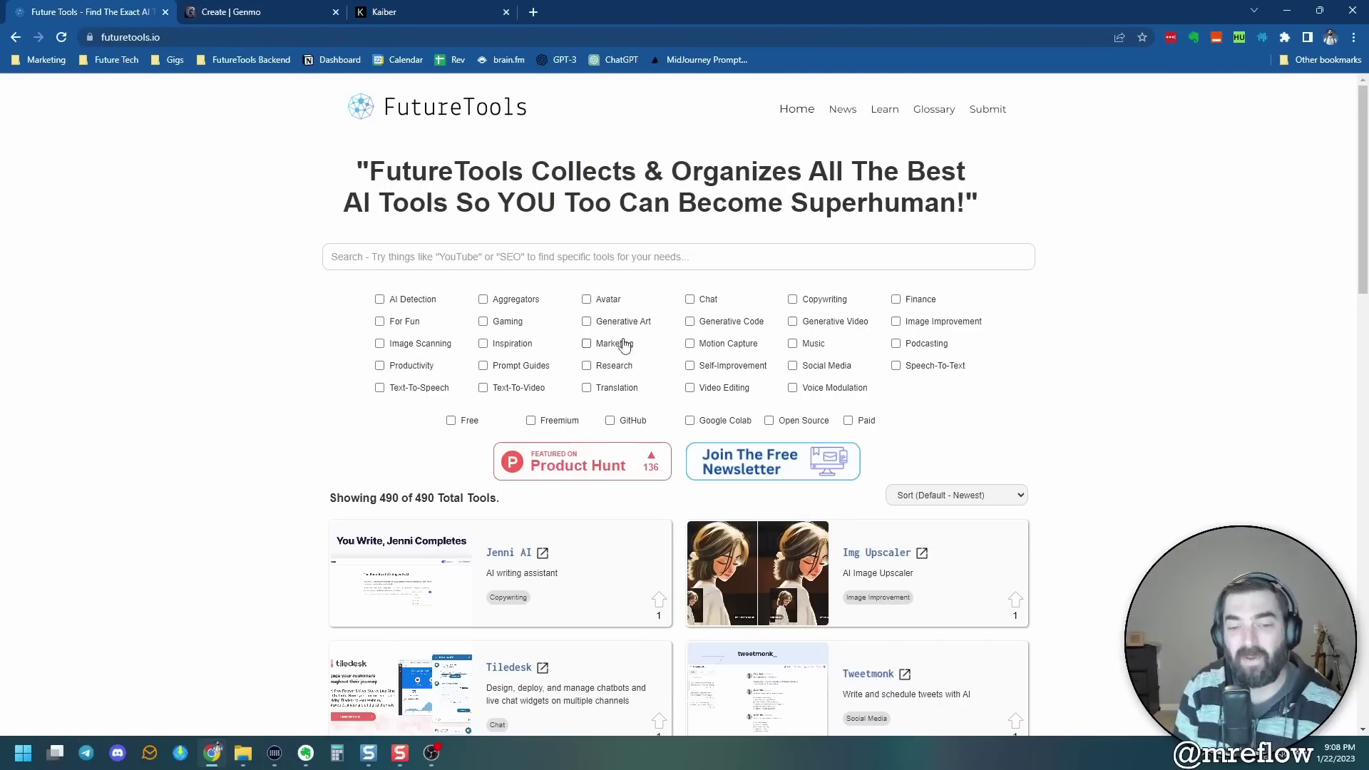
left_click(983, 496)
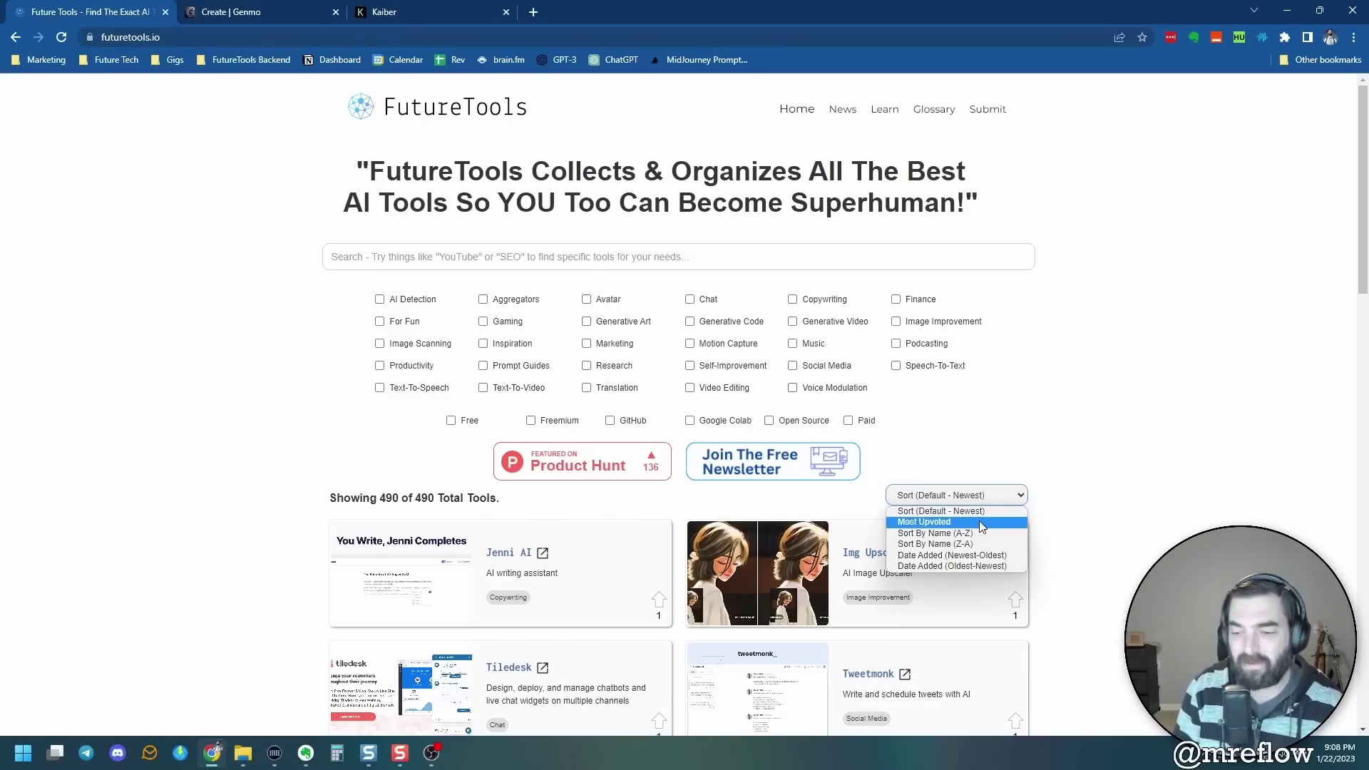
left_click(979, 521)
scroll(1134, 593, "down", 1)
scroll(1134, 593, "down", 1)
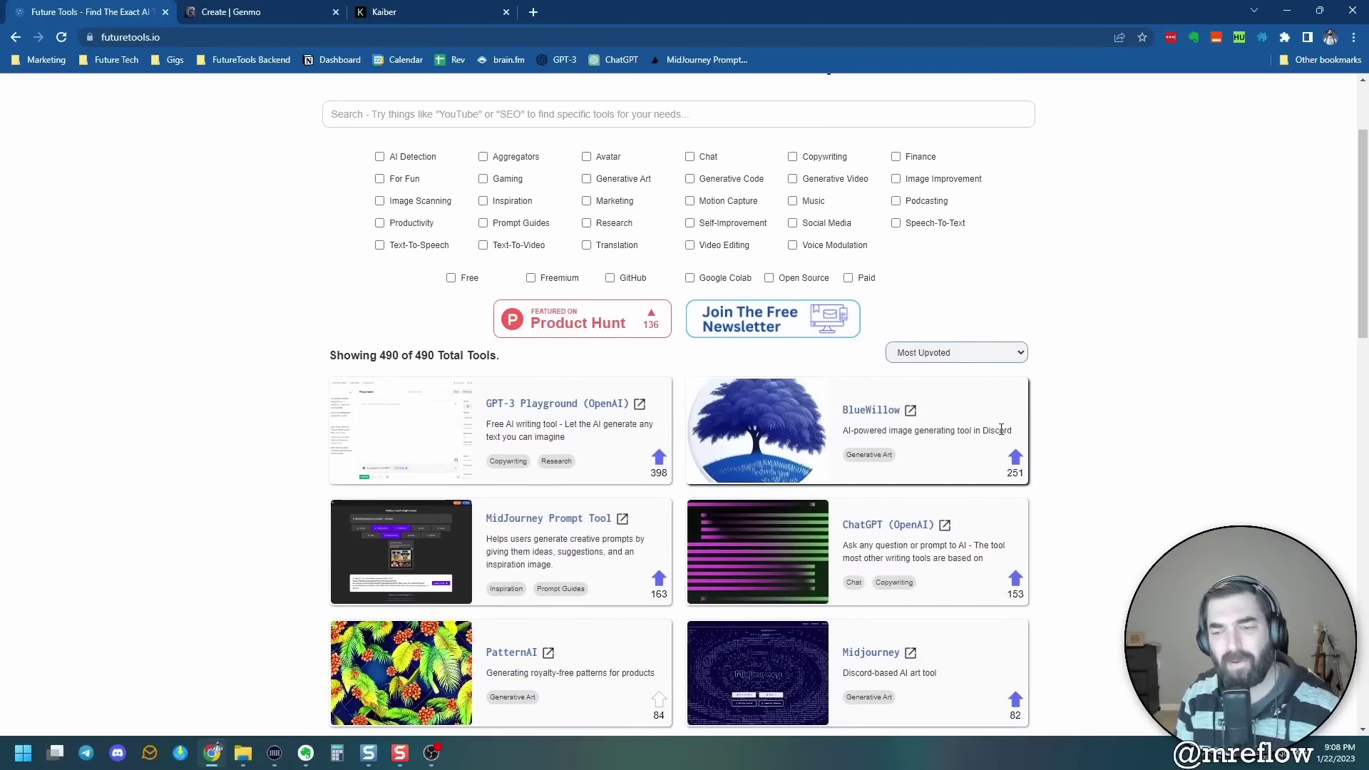
Toggle the Free-only filter on and off, then open the free newsletter sign-up.
left_click(451, 277)
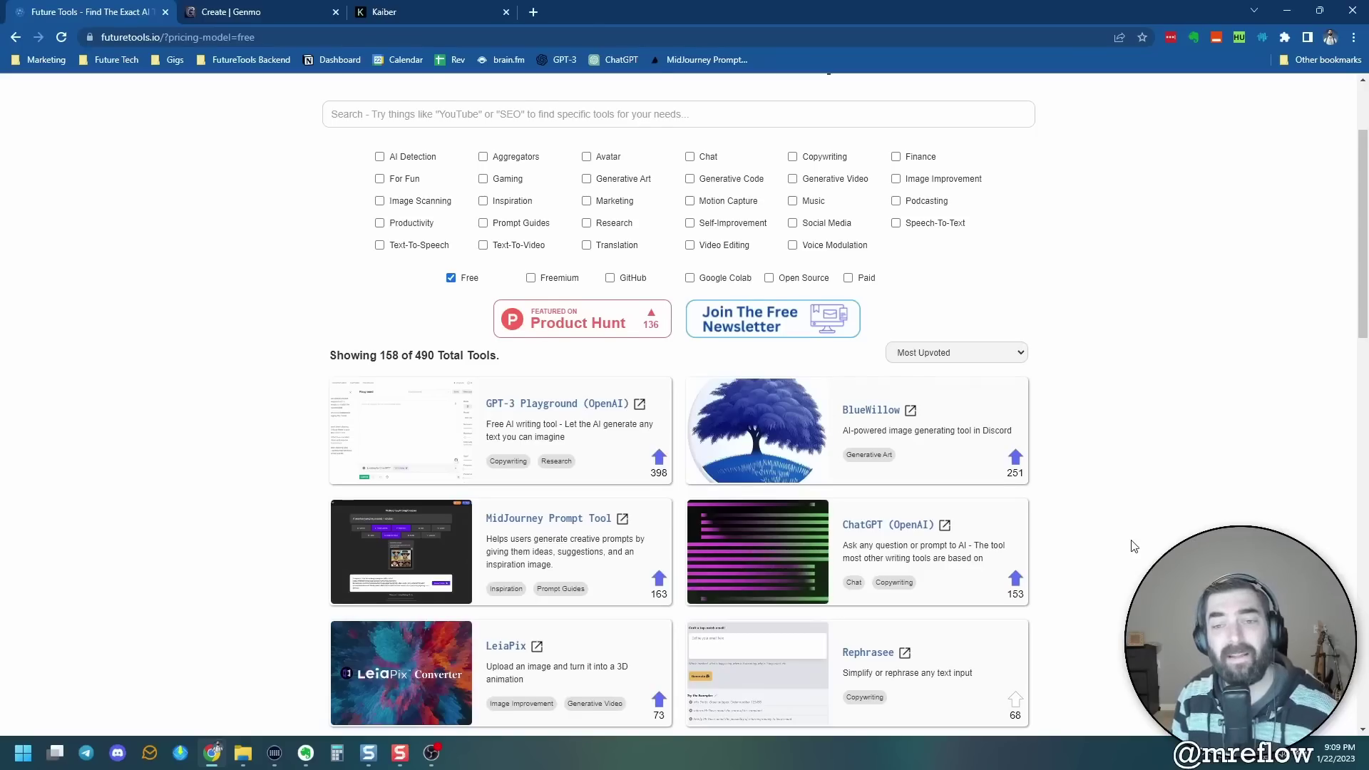
scroll(1116, 545, "up", 2)
left_click(450, 420)
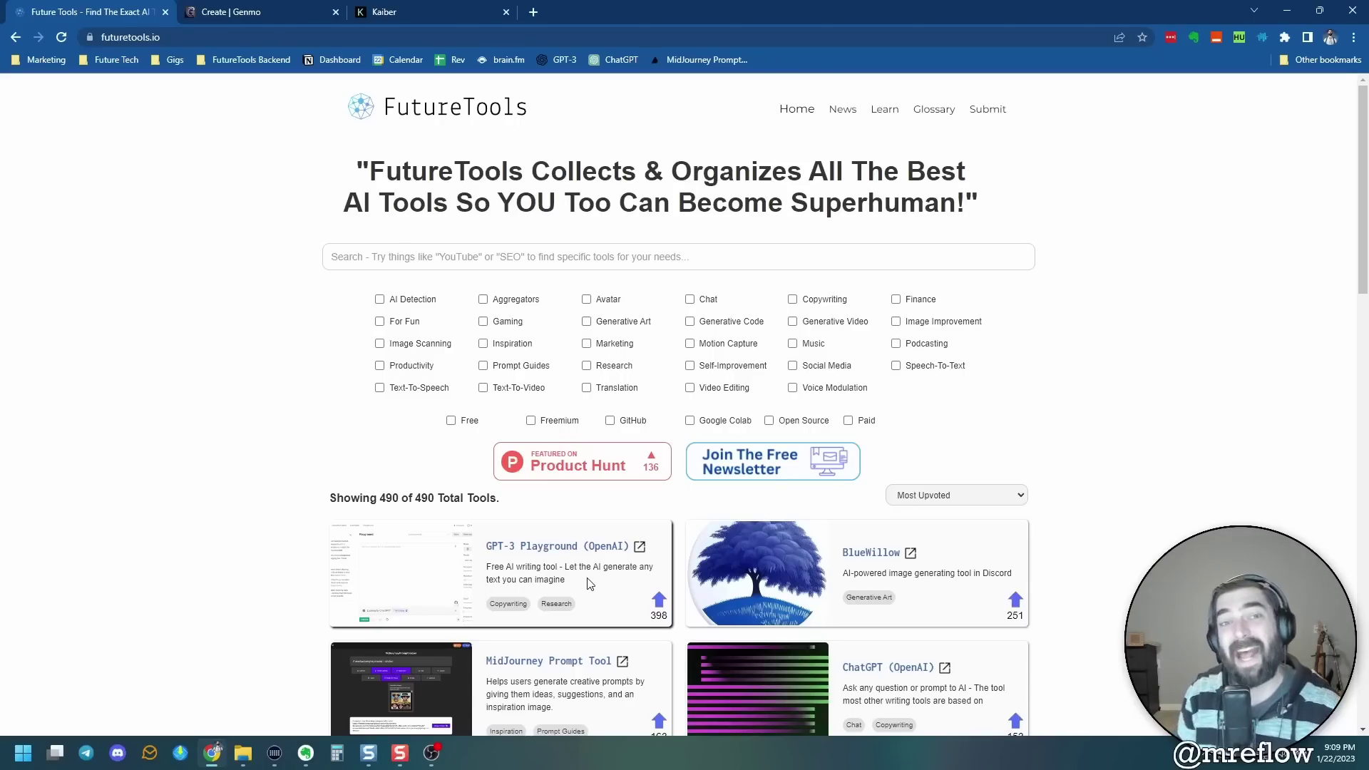
left_click(761, 470)
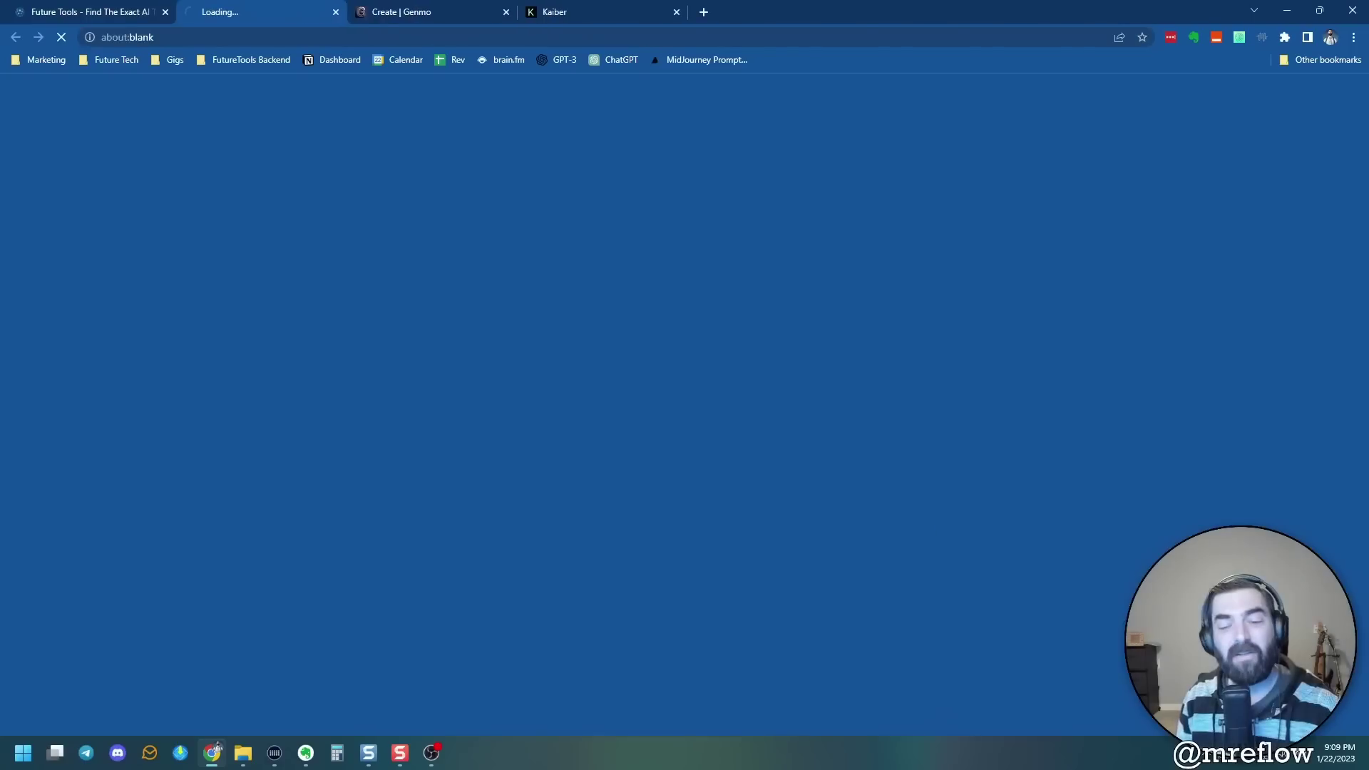